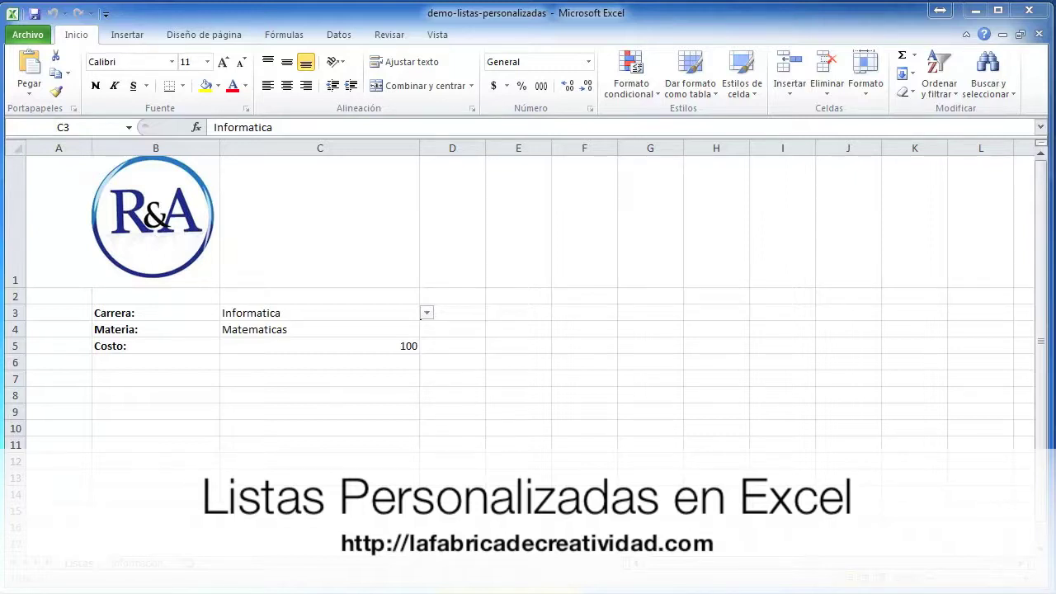
- Try Administracion with Marketing, then Informatica with Fisica, in the C3 and C4 dropdowns
click(427, 314)
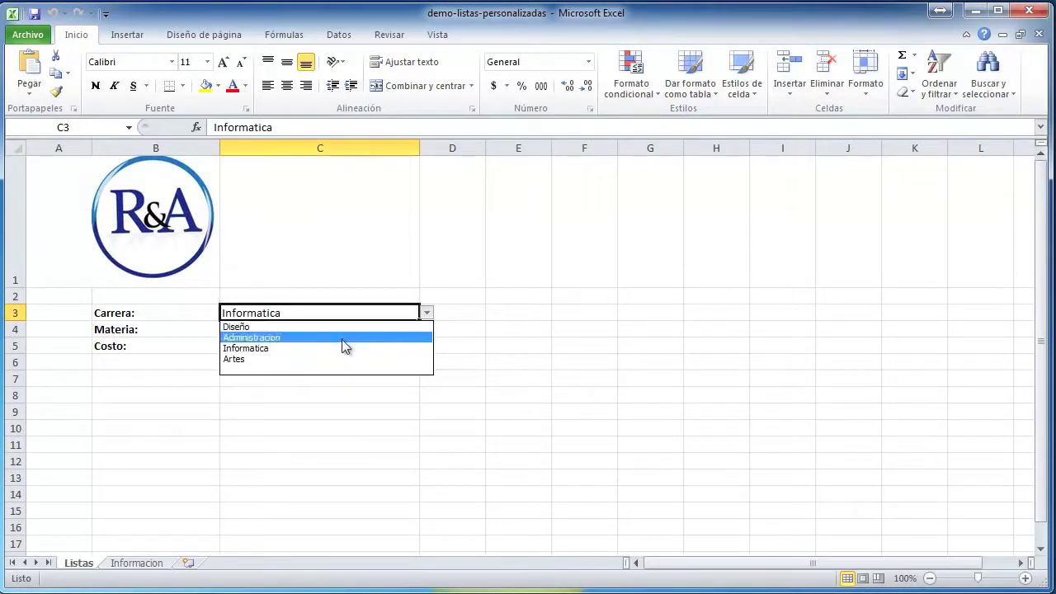
click(345, 339)
click(384, 334)
click(427, 330)
click(378, 356)
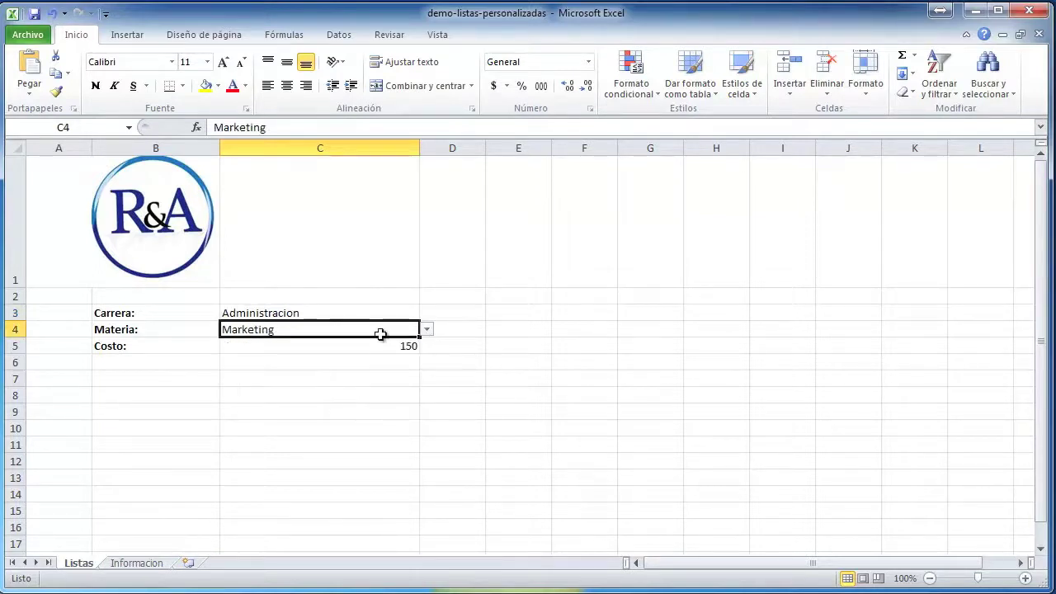
click(388, 313)
click(426, 313)
click(277, 348)
click(306, 330)
click(427, 330)
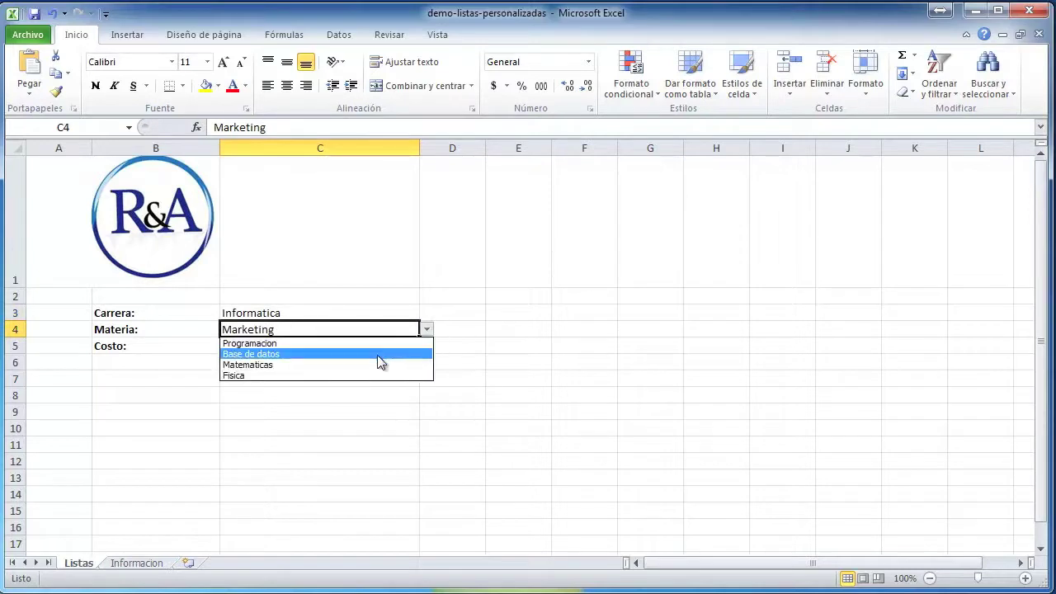
click(378, 375)
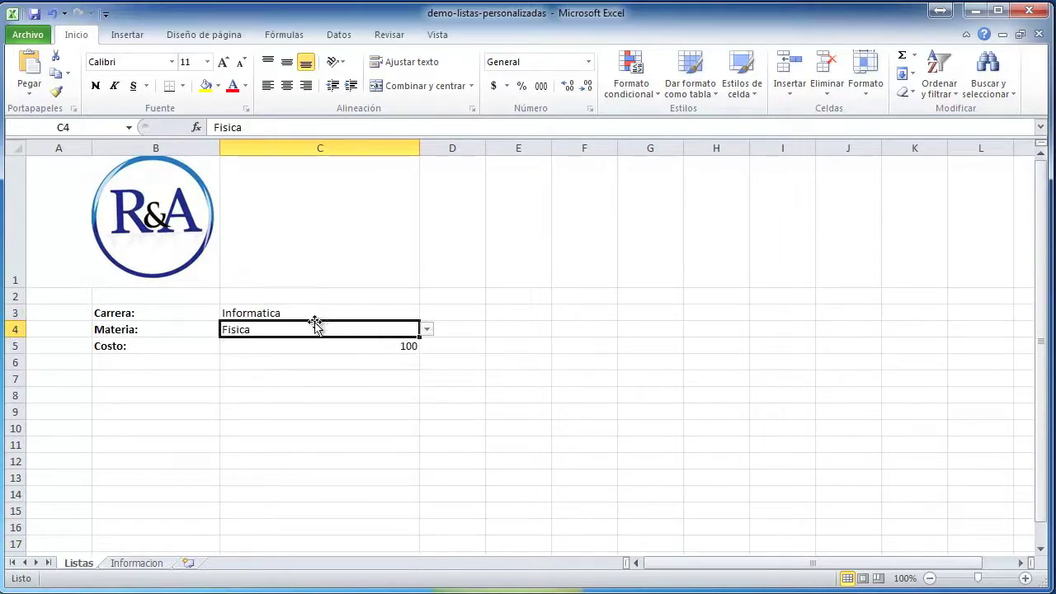
- Pick Administracion with Contabilidad and inspect the CONSULTAV cost formula in C5
click(258, 313)
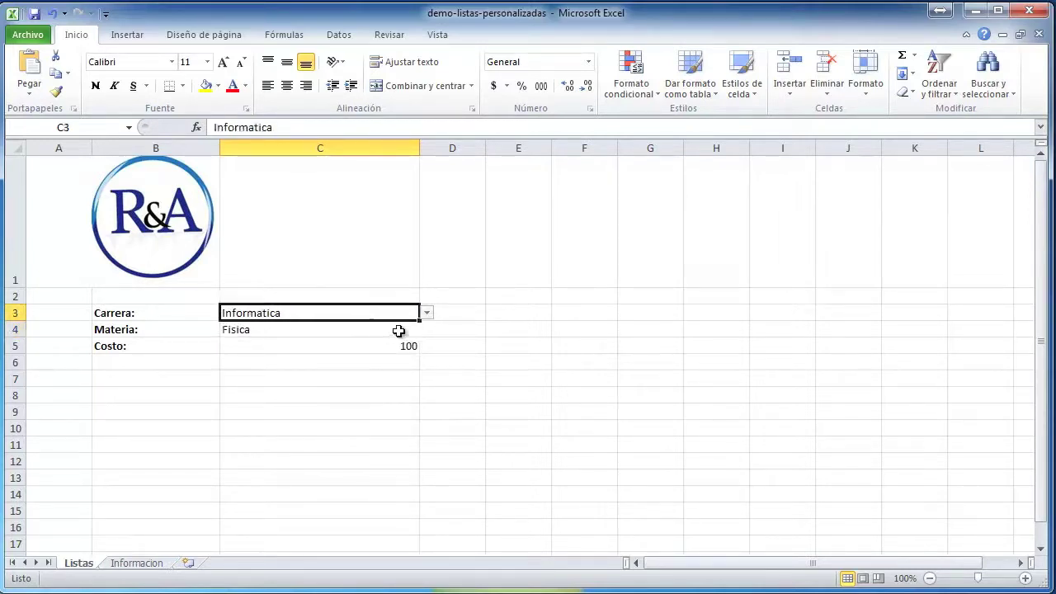
click(427, 314)
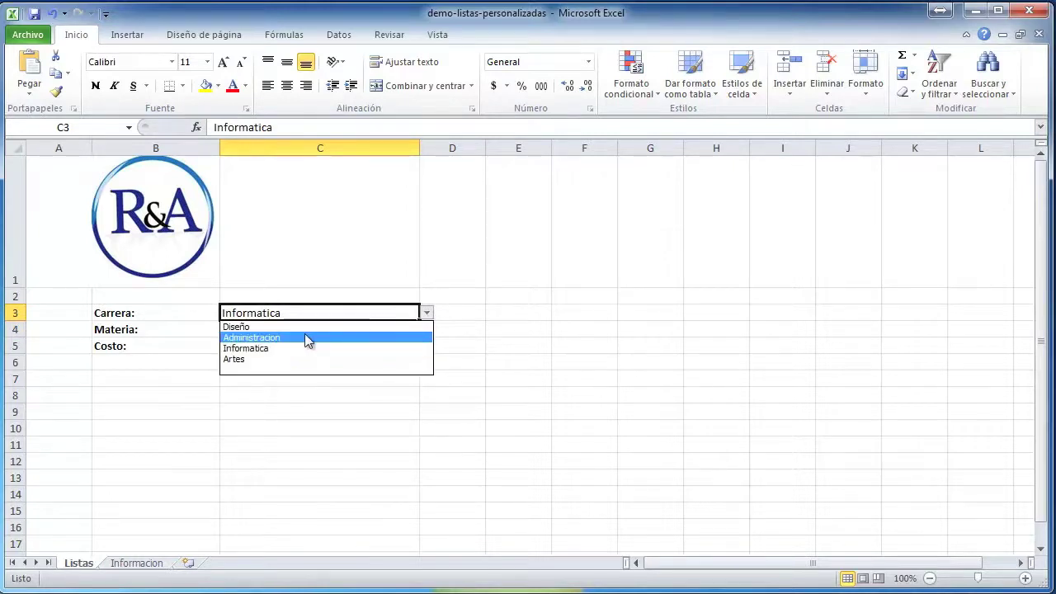
click(304, 338)
click(305, 332)
click(427, 331)
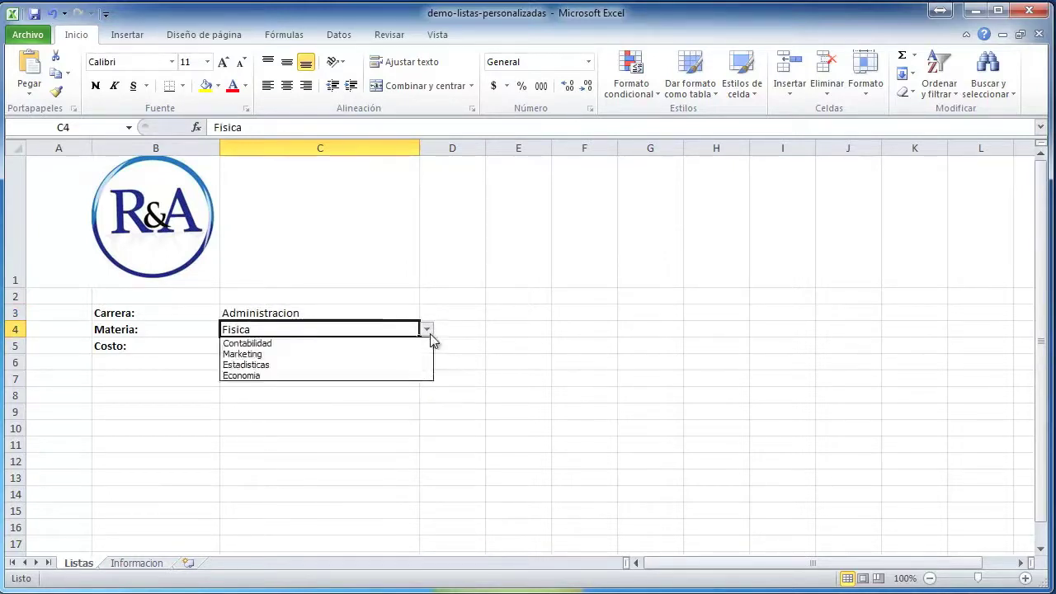
click(301, 343)
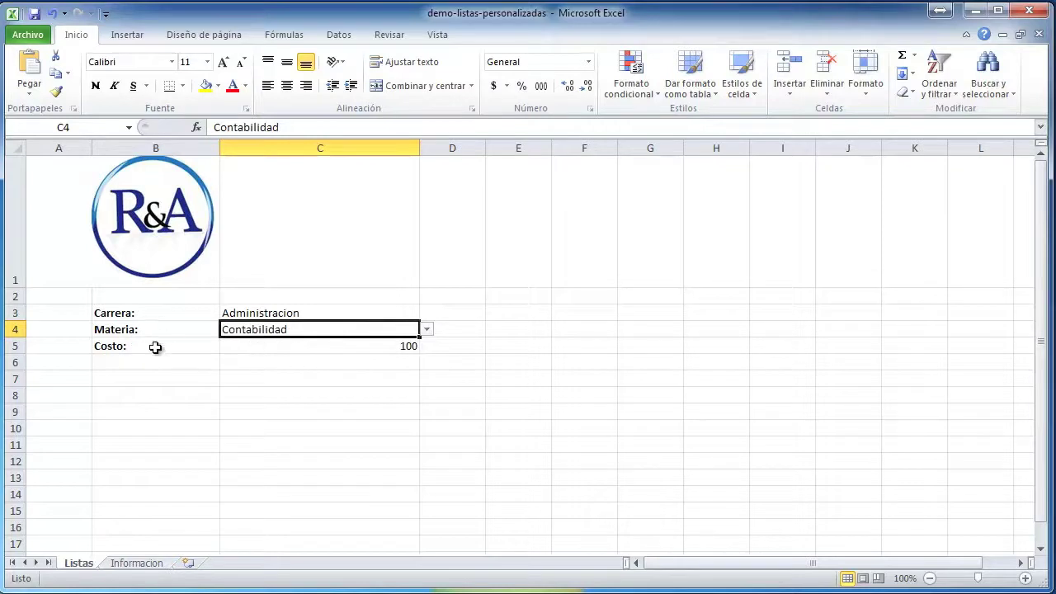
click(310, 347)
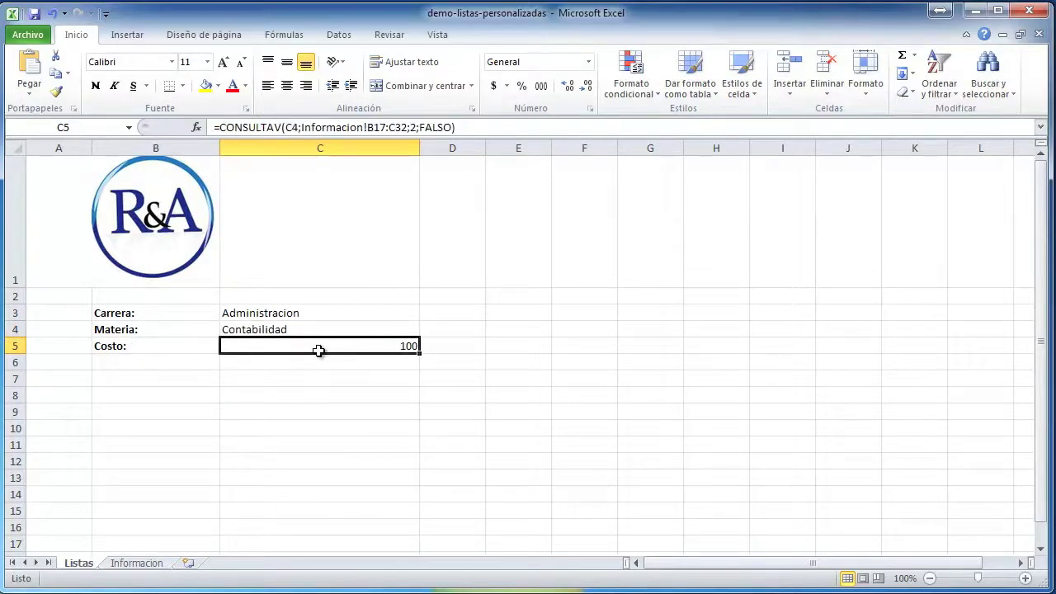
- Choose Artes as Carrera and Aerografia as Materia so Costo shows 60
click(376, 314)
click(427, 314)
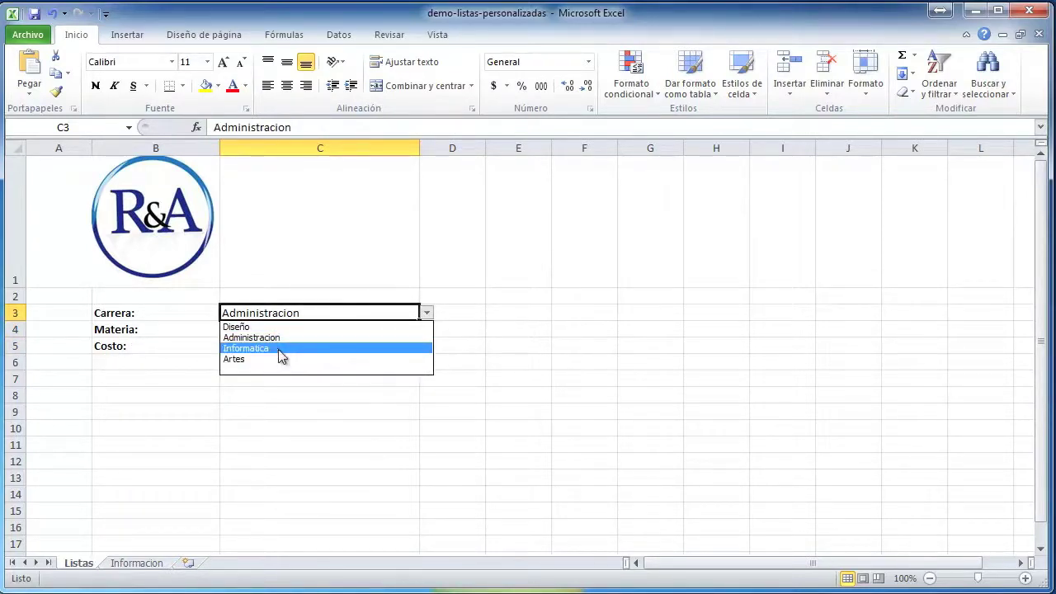
click(277, 360)
click(305, 330)
click(426, 331)
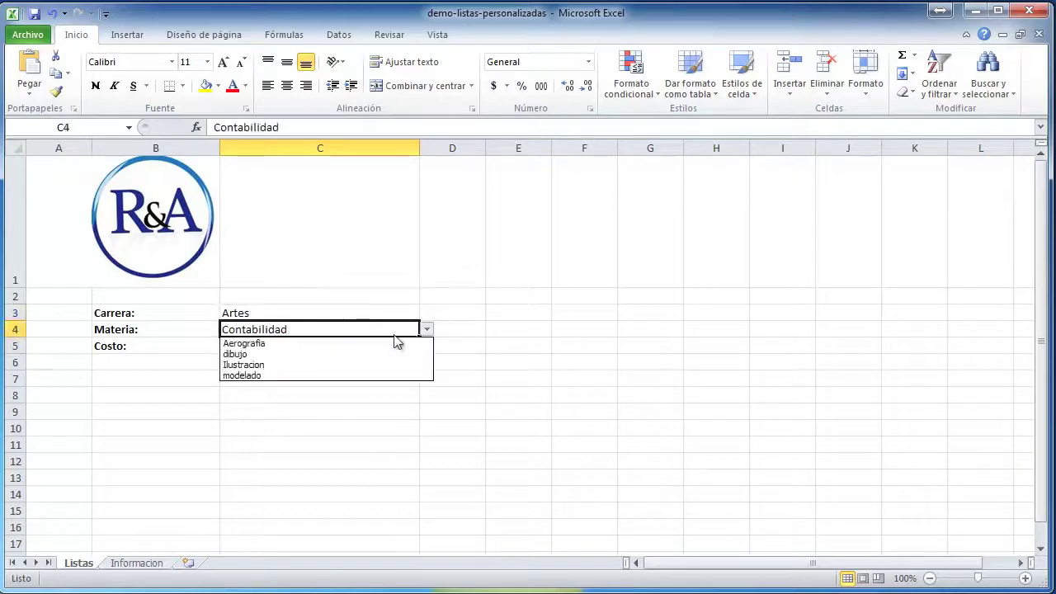
click(345, 345)
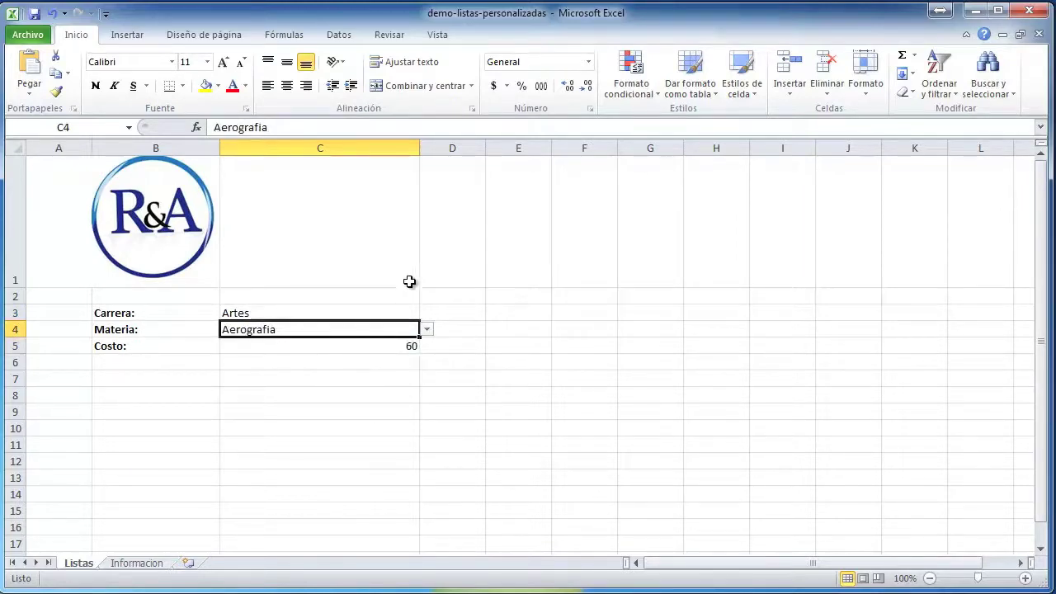
- Drag the C|D border left to narrow column C, then open the Archivo backstage
click(381, 314)
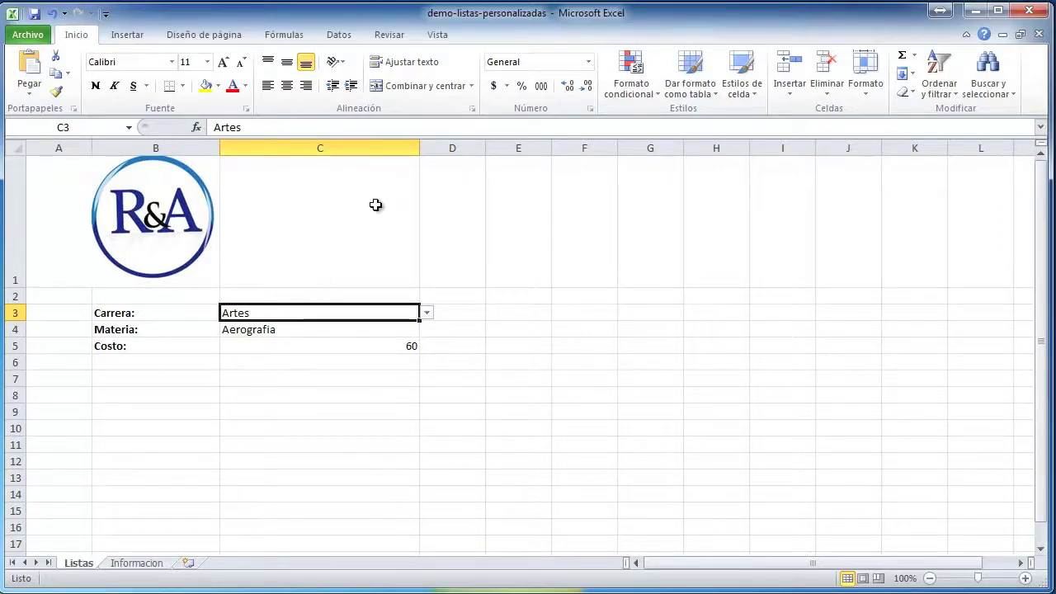
drag(419, 147, 382, 147)
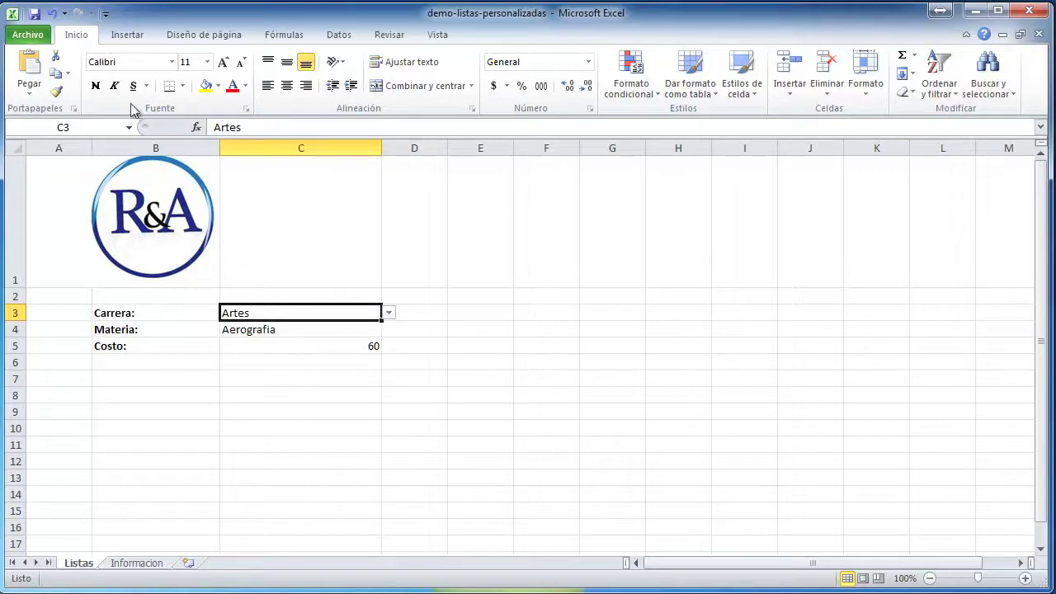
click(28, 37)
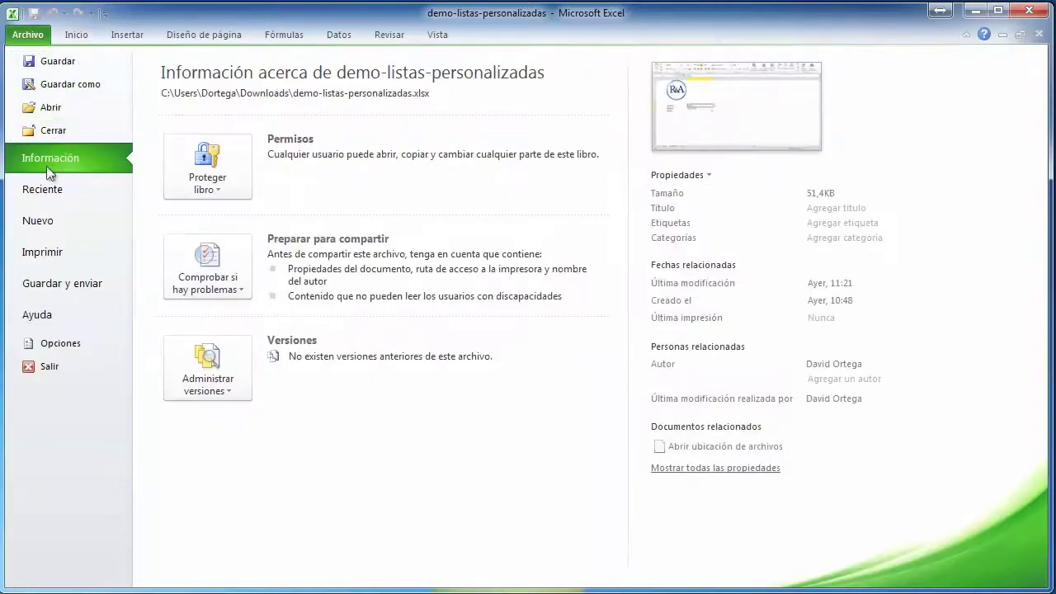
- Create a blank workbook, delete sheet Hoja3, and select cell C4 on Hoja2
click(45, 221)
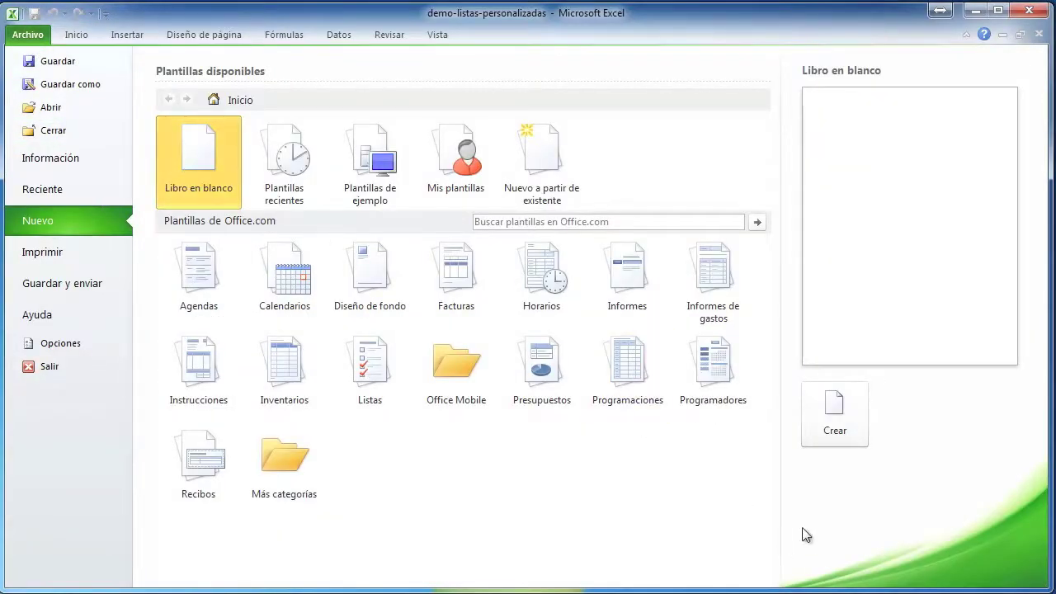
click(834, 413)
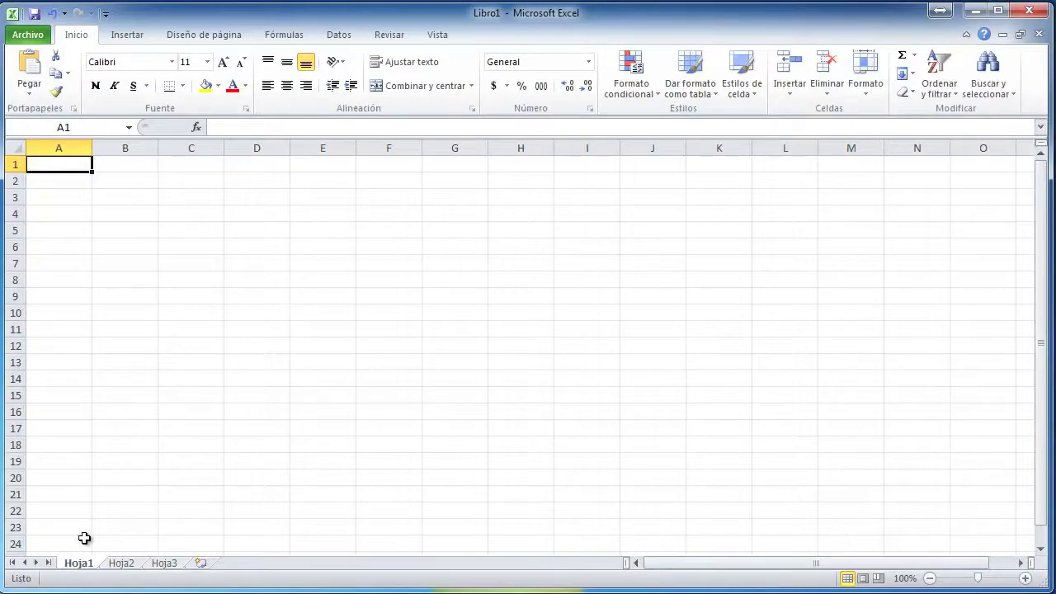
right_click(165, 568)
click(211, 590)
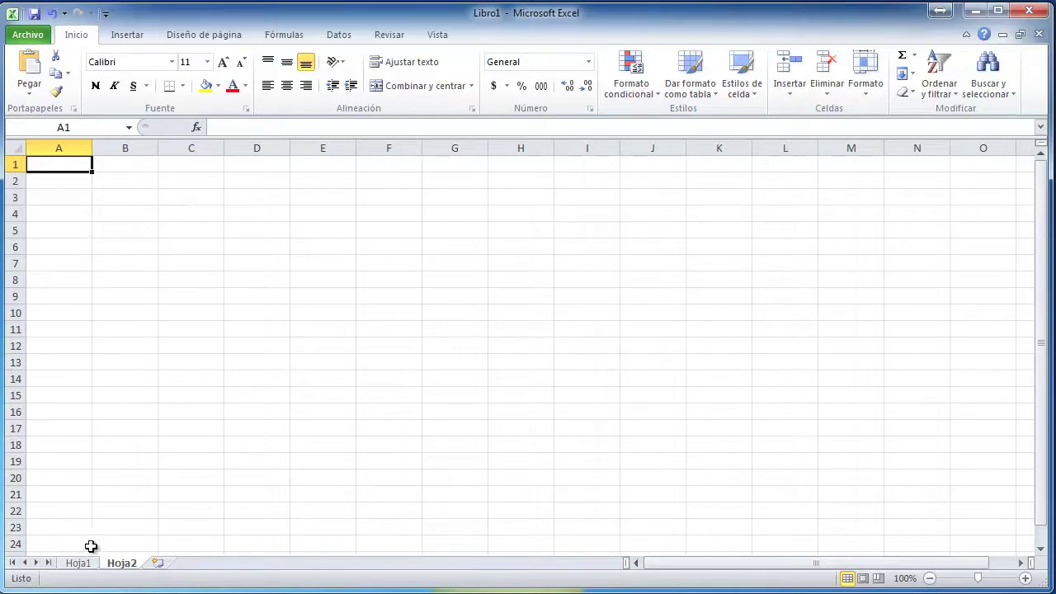
click(192, 213)
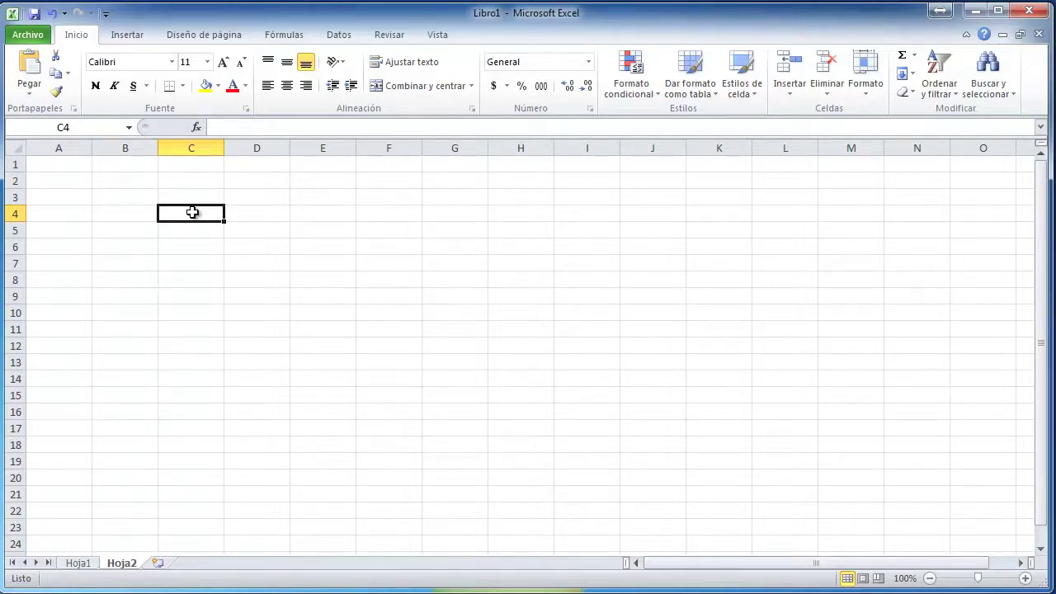
- Enter Informatica, Arte, Administracion and Diseño down cells C4 to C7
text(Info)
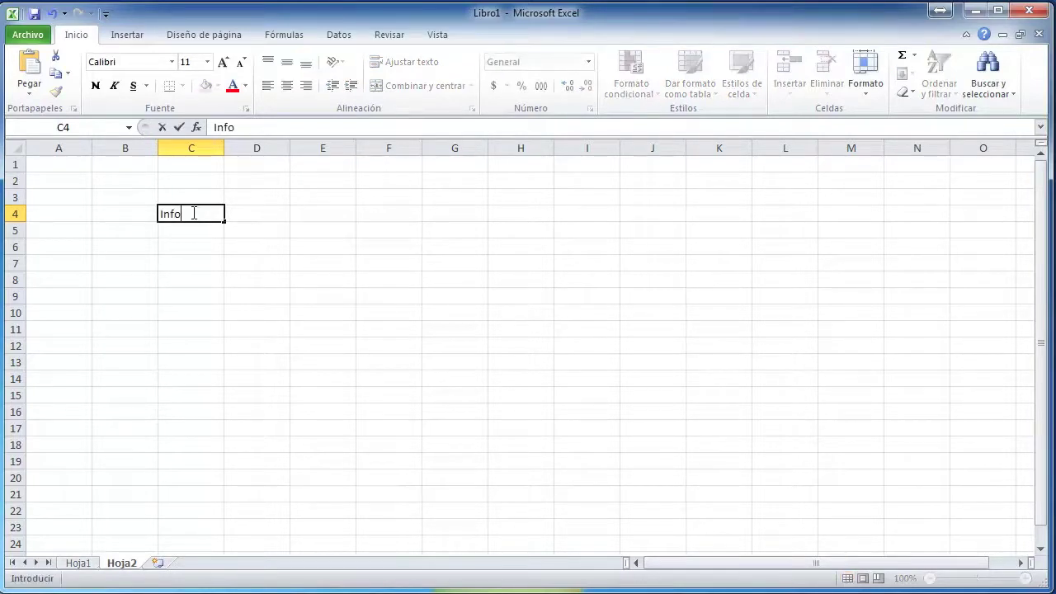
text(rmatica)
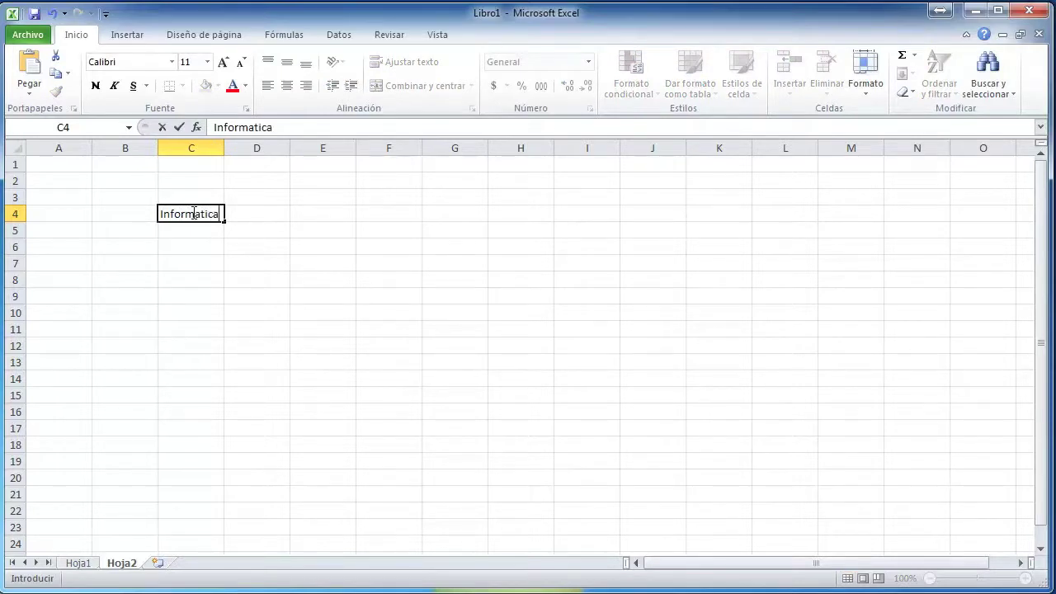
key(Return)
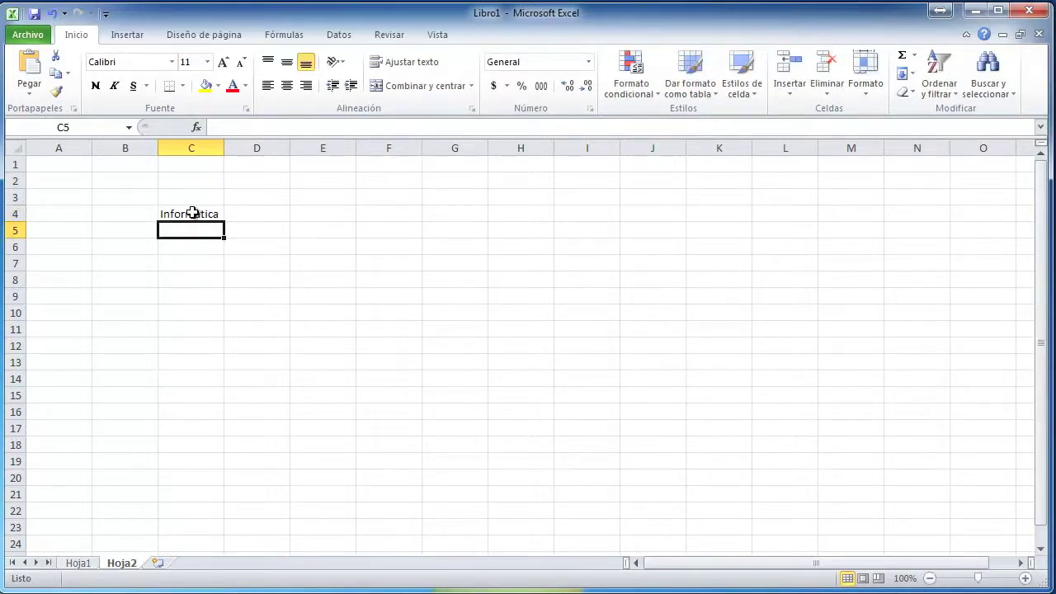
text(Arte)
key(Return)
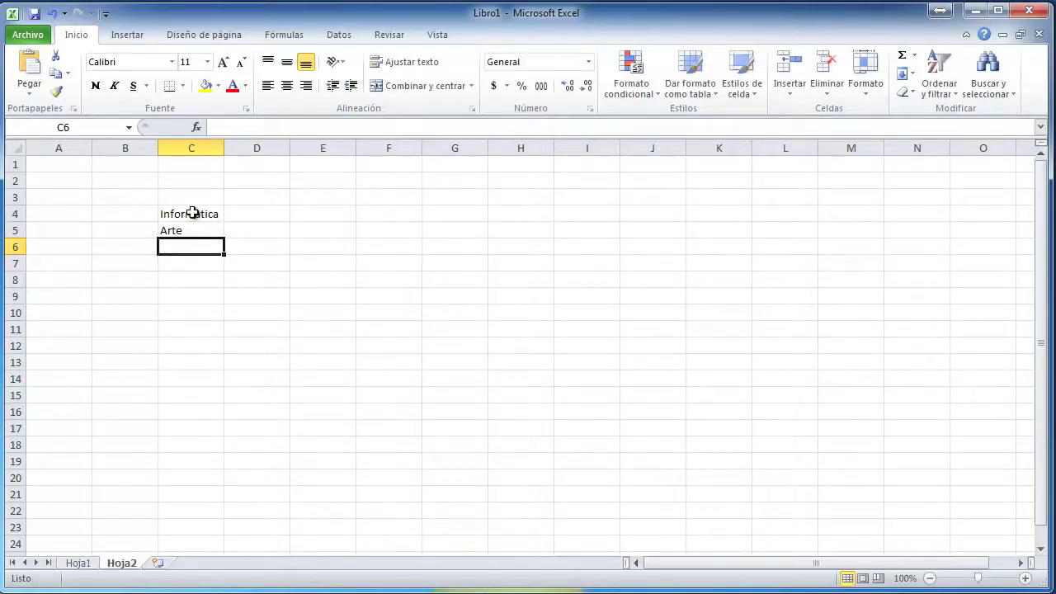
text(Administraci)
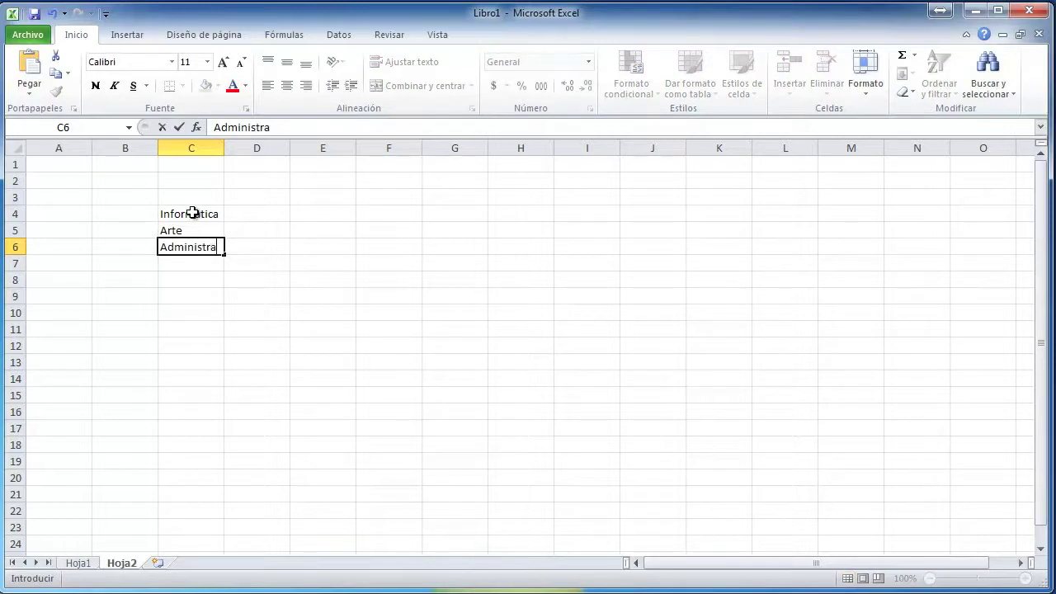
text(on)
key(Return)
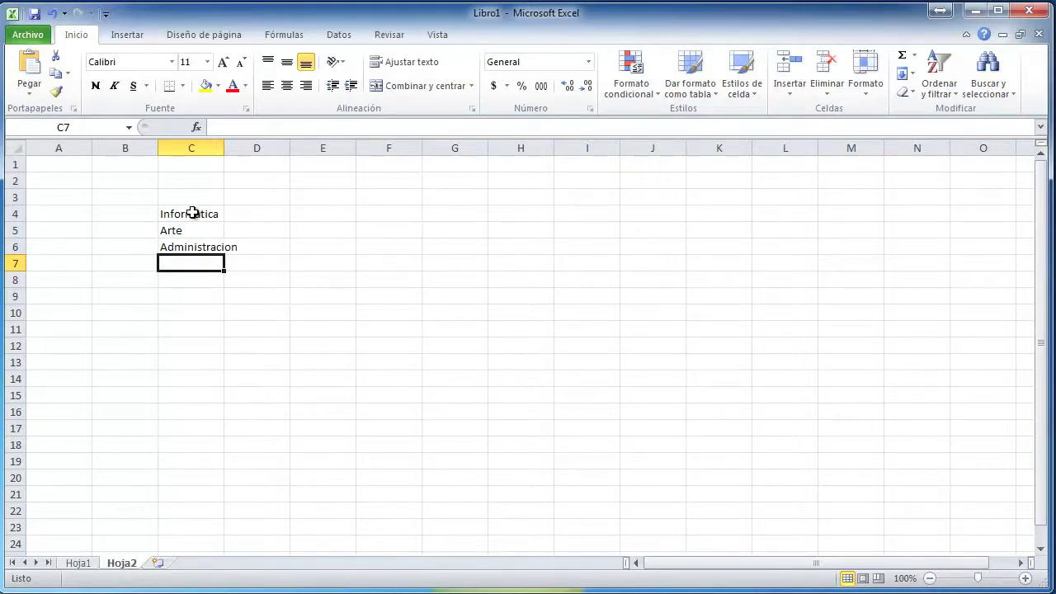
text(Diseño)
key(Return)
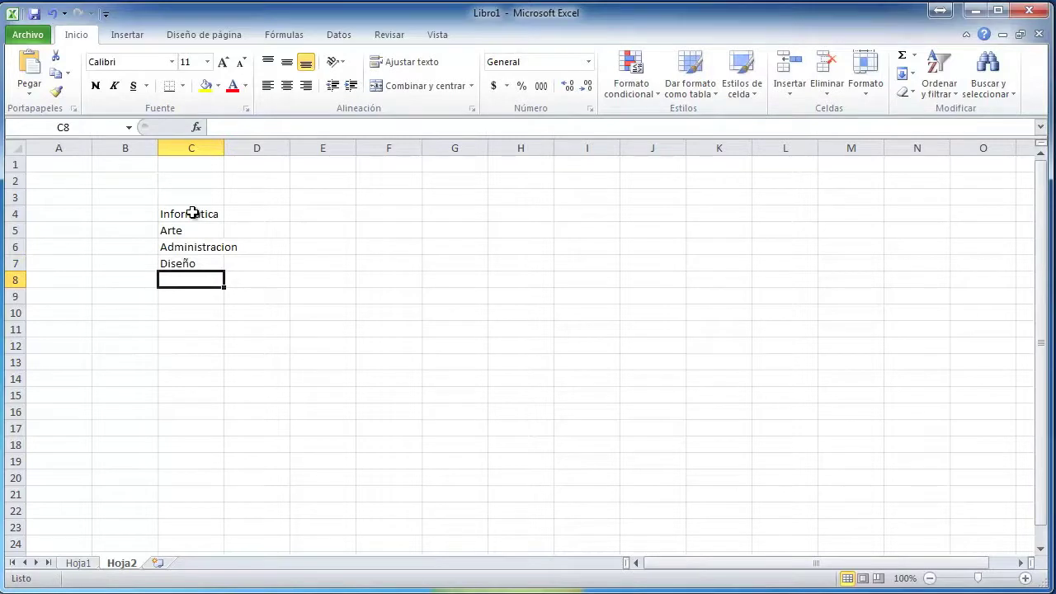
- Widen column C and name the range C4:C7 carreras via the Name Box
drag(224, 148, 251, 146)
drag(206, 214, 207, 257)
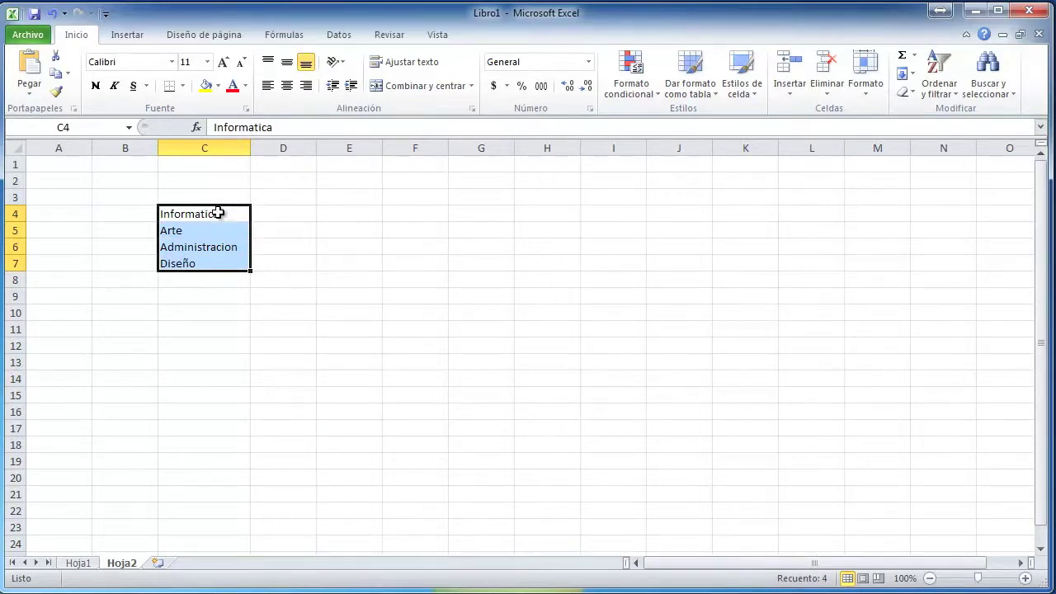
drag(229, 214, 222, 258)
drag(191, 212, 185, 260)
click(74, 128)
text(carr)
text(er)
key(Return)
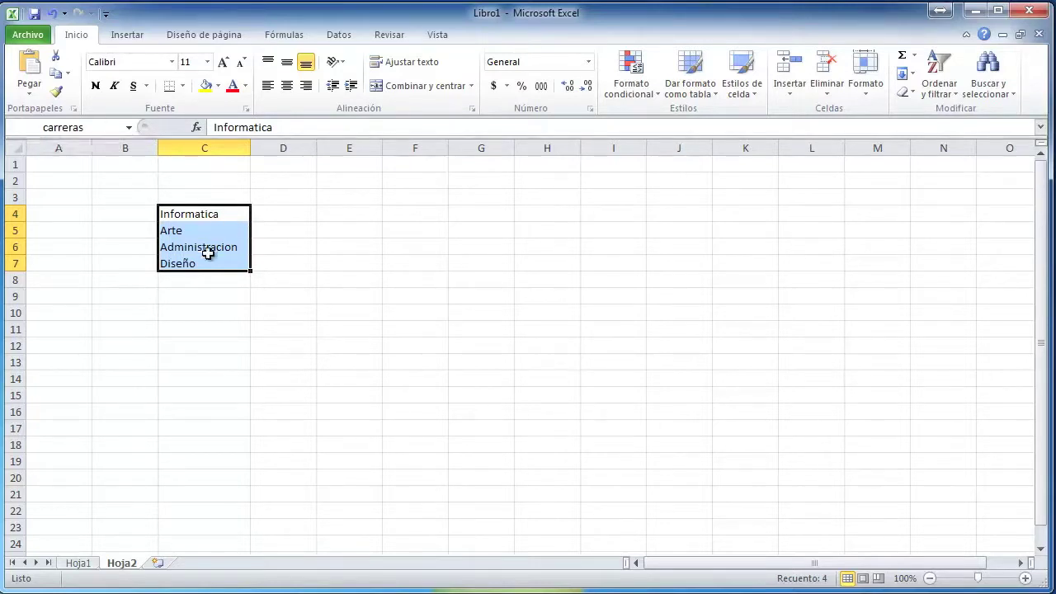
- Reselect C4:C7 to confirm the carreras name while checking the Datos ribbon
click(349, 288)
drag(177, 213, 177, 256)
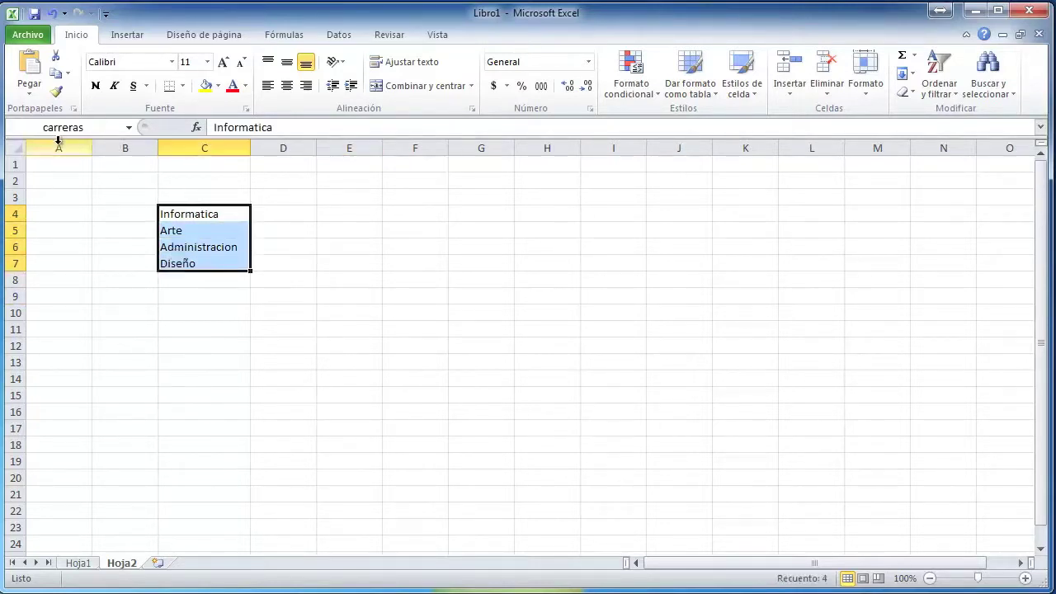
click(207, 215)
click(335, 37)
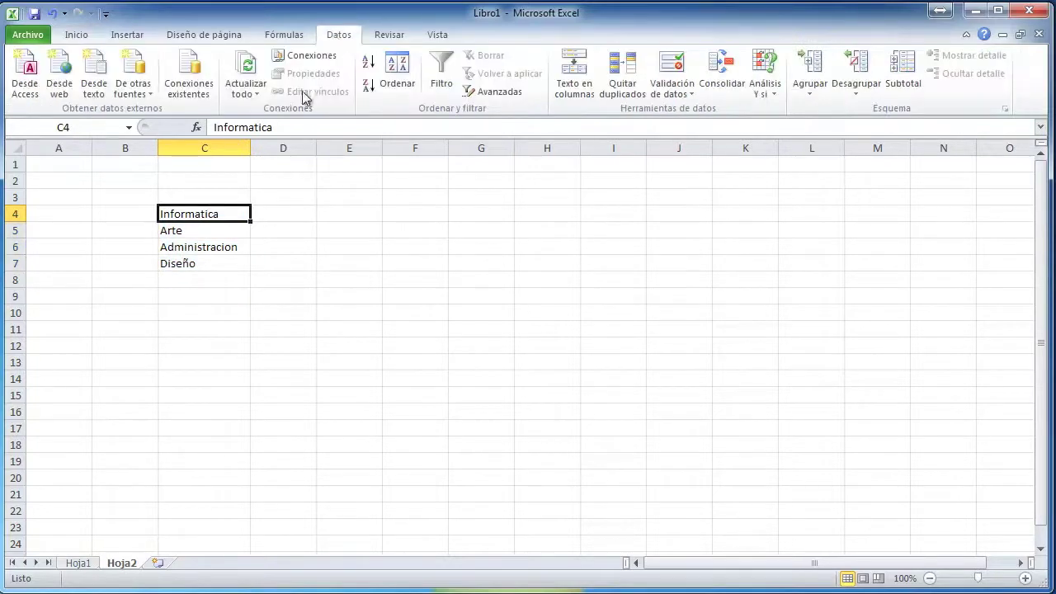
drag(210, 215, 207, 261)
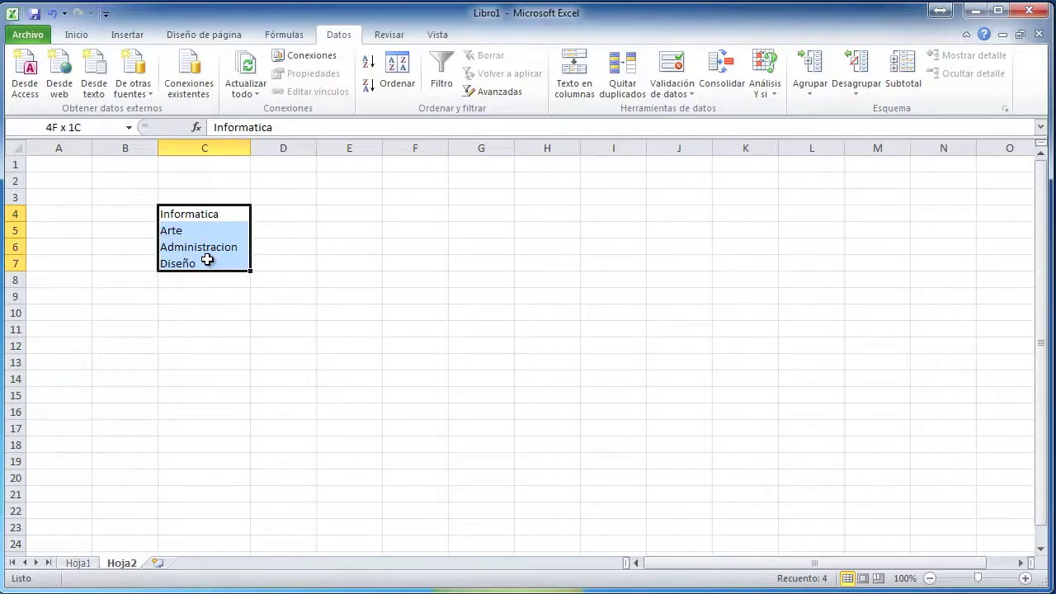
drag(207, 261, 207, 261)
click(388, 35)
click(339, 35)
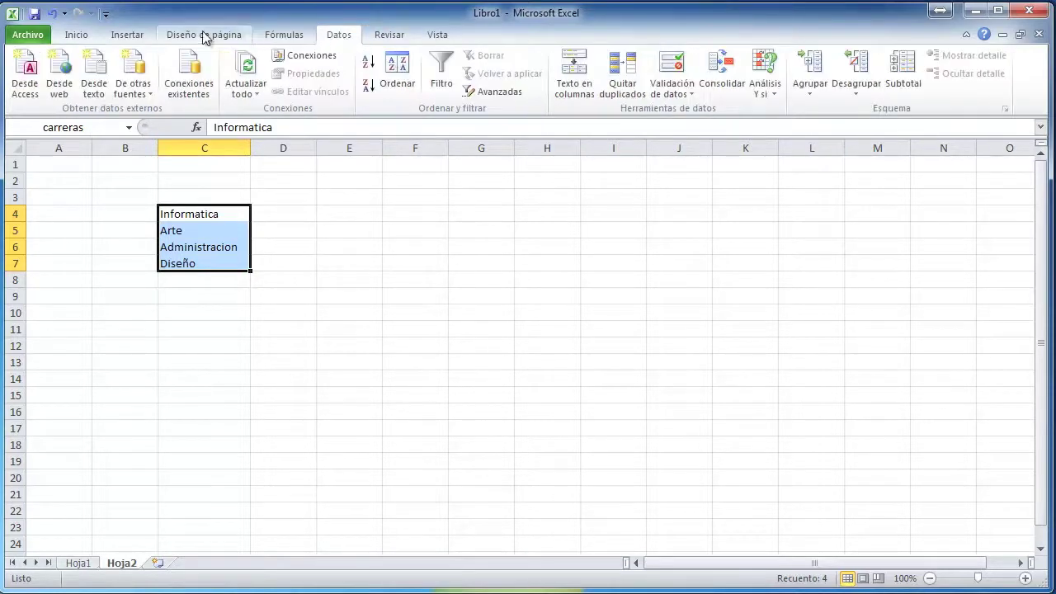
click(76, 35)
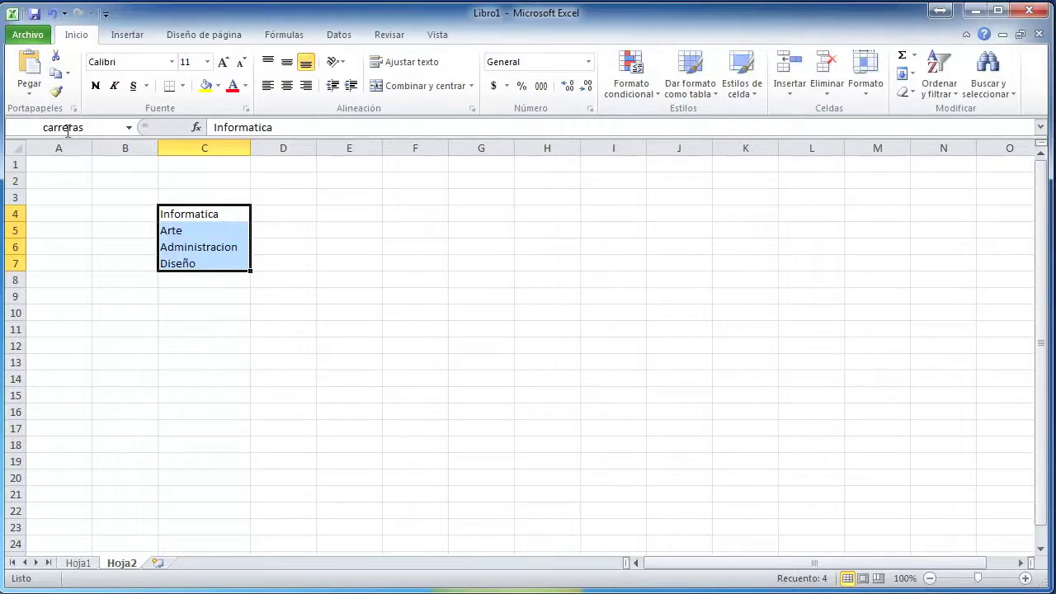
- On Hoja1, enter a bold Carrera: label in cell B3
click(80, 566)
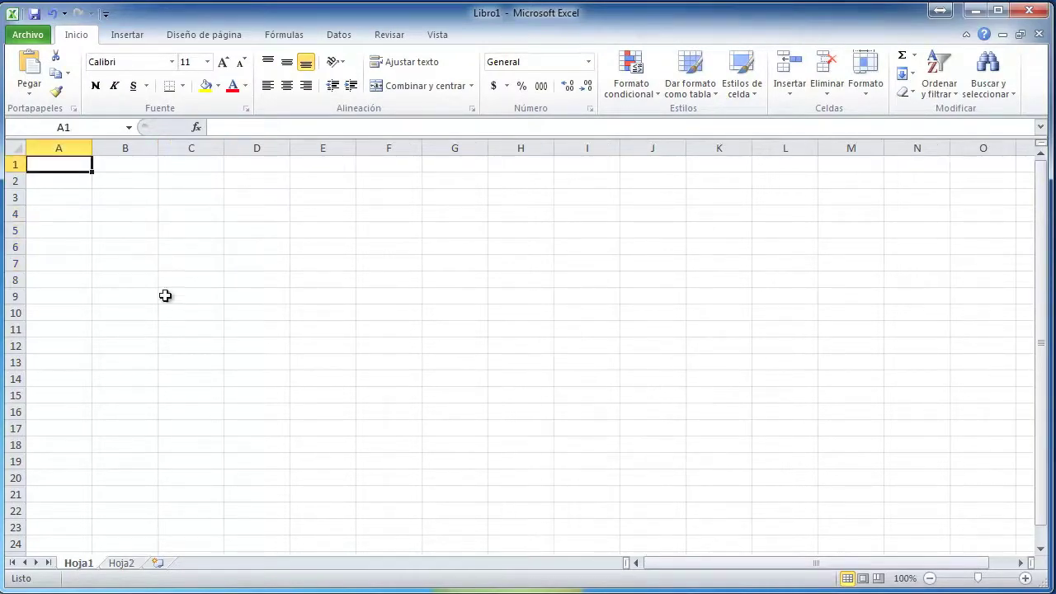
click(144, 199)
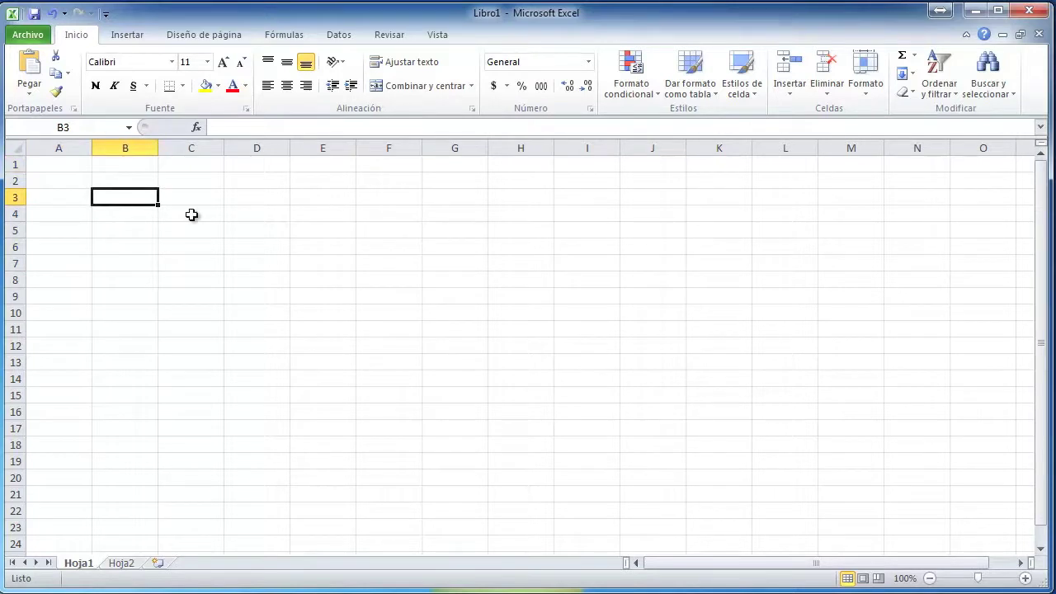
text(Carrera:)
key(Return)
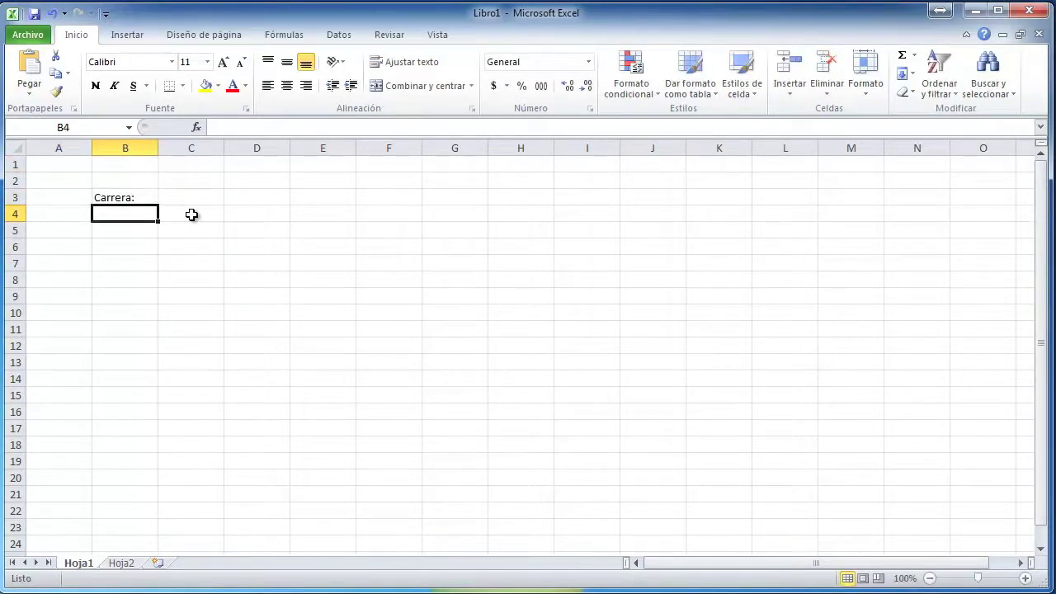
click(195, 198)
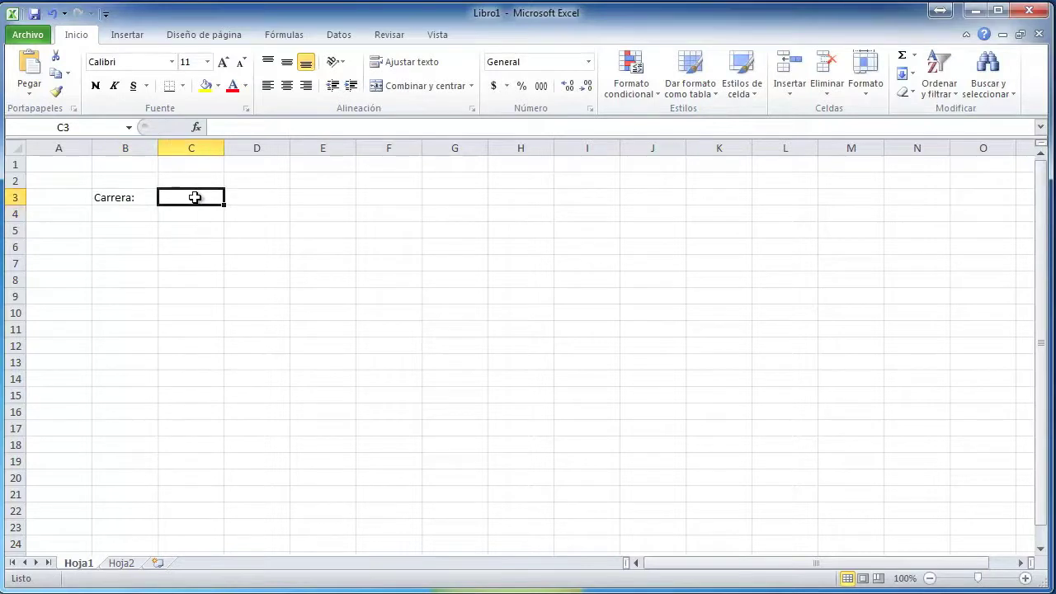
click(130, 198)
click(97, 86)
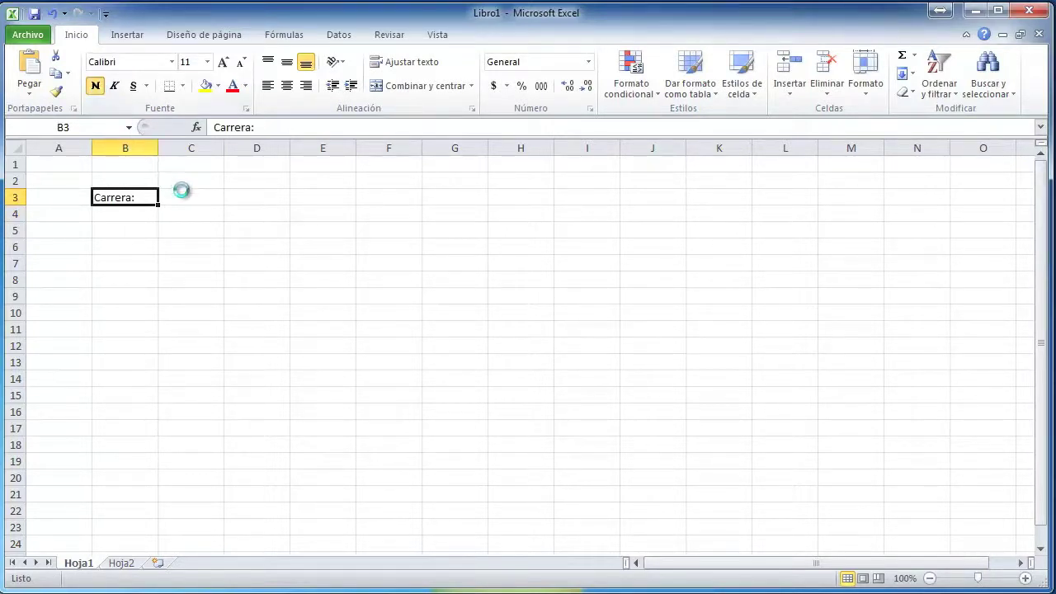
- Type trial entries inf, informatica and informática into C3:C5
click(183, 195)
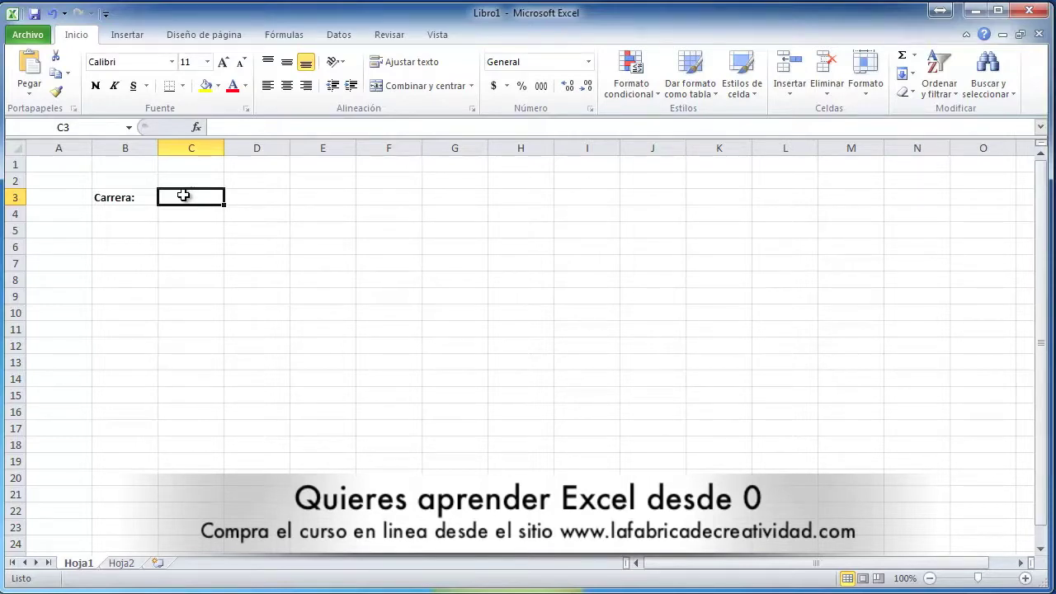
text(inf)
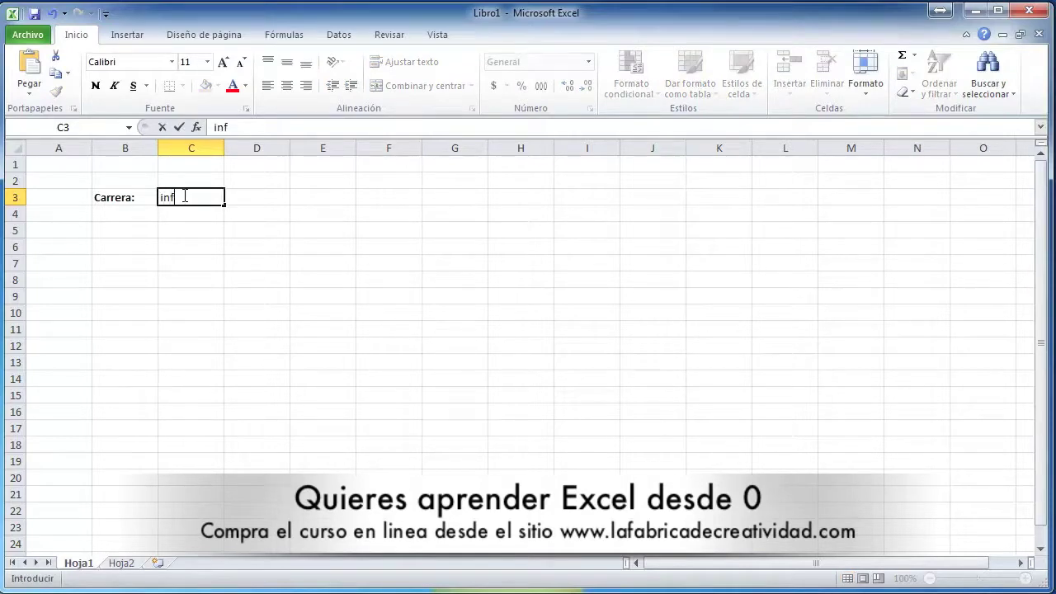
key(Return)
text(in)
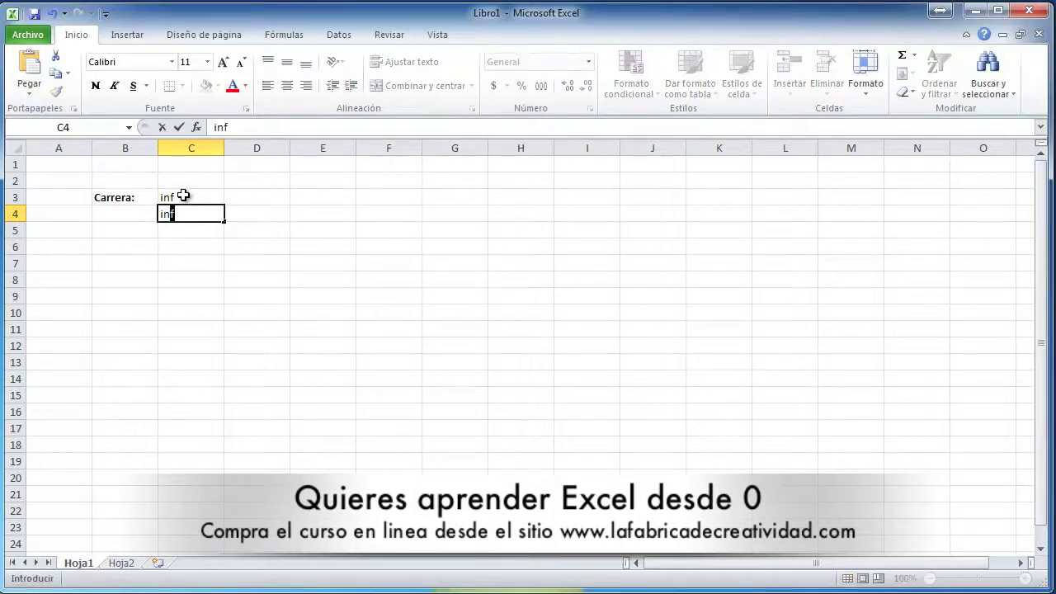
text(formati)
text(ca)
key(Return)
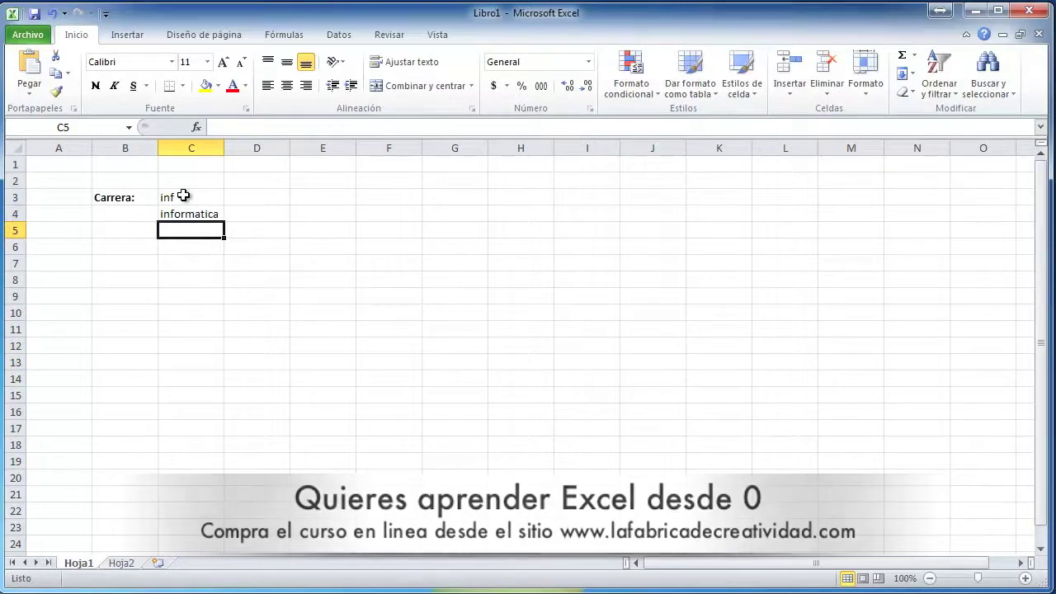
text(informática)
key(Return)
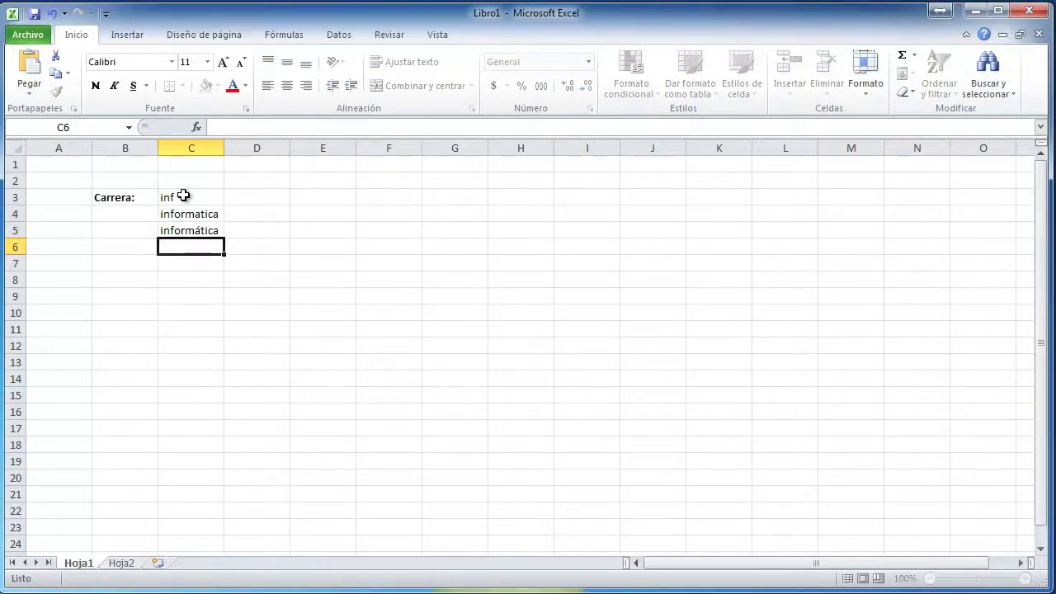
- Clear the trial entries from C3:C5, leaving C3 empty
drag(184, 196, 188, 230)
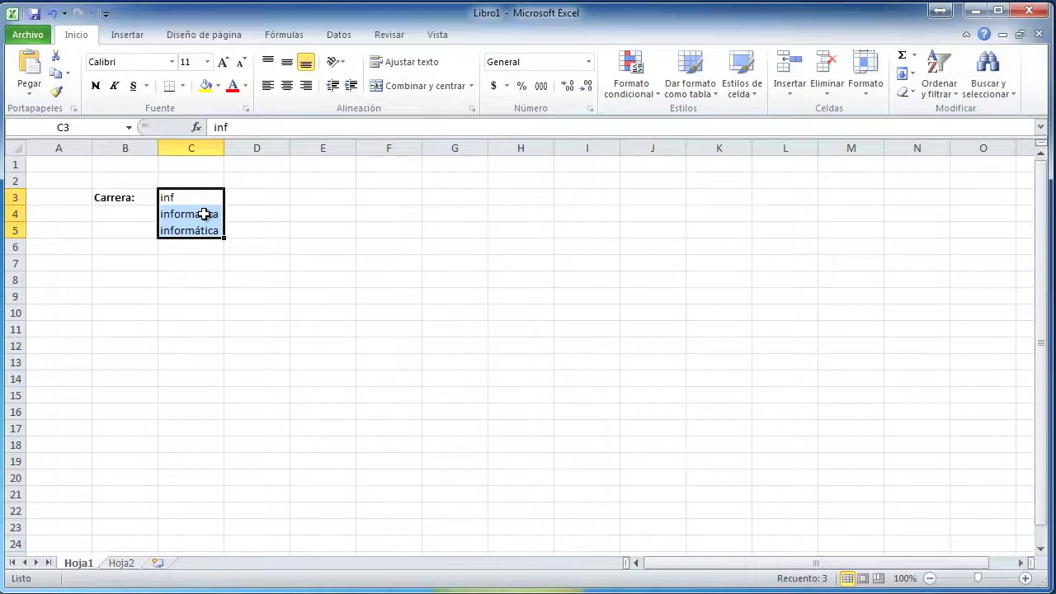
key(Delete)
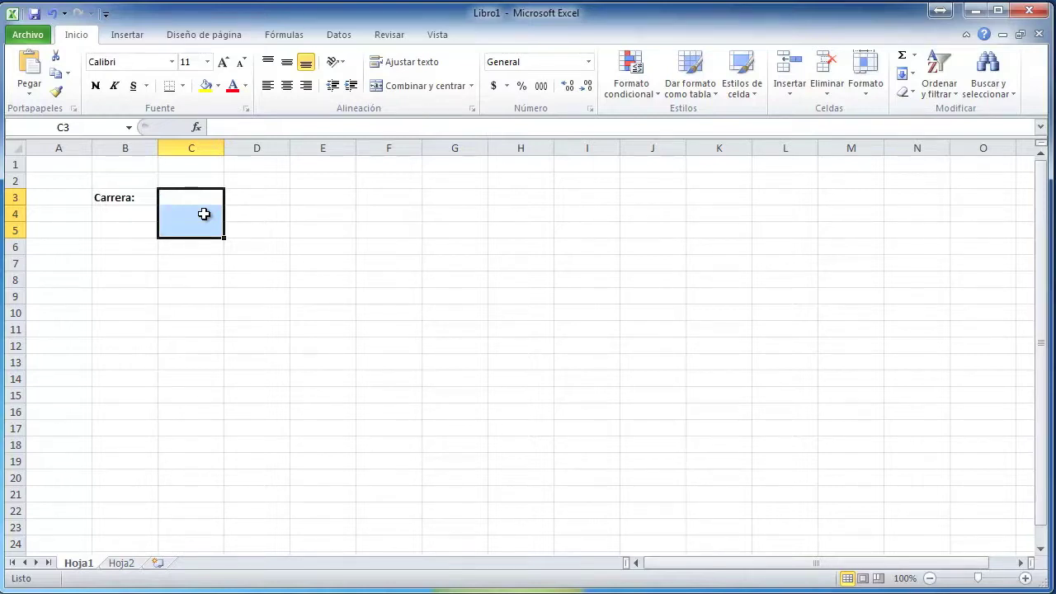
click(206, 195)
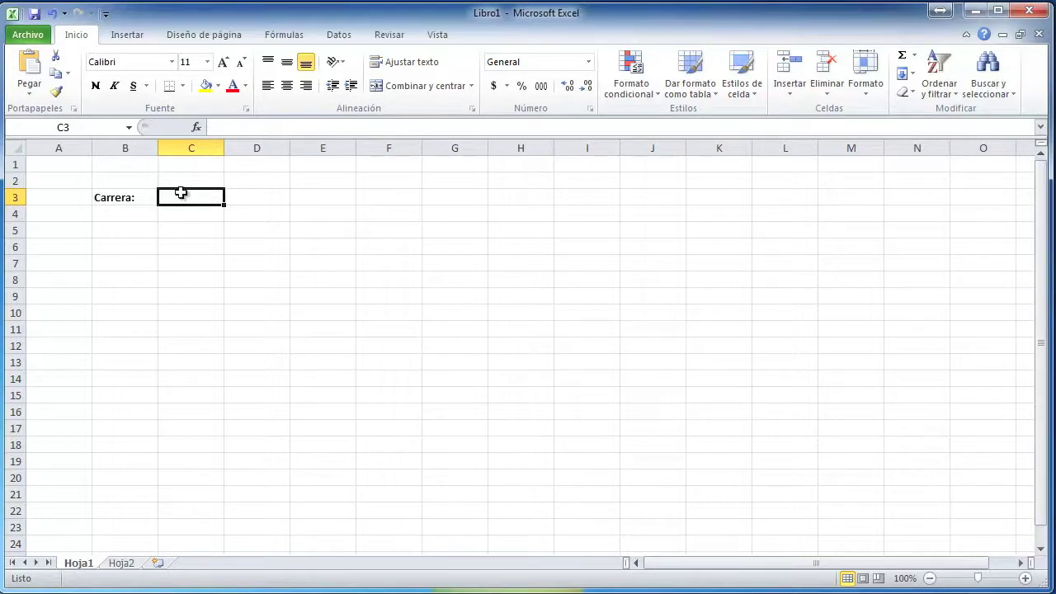
- Give C3 Lista data validation with Origen set to the Hoja2 career range C4:C7
click(330, 40)
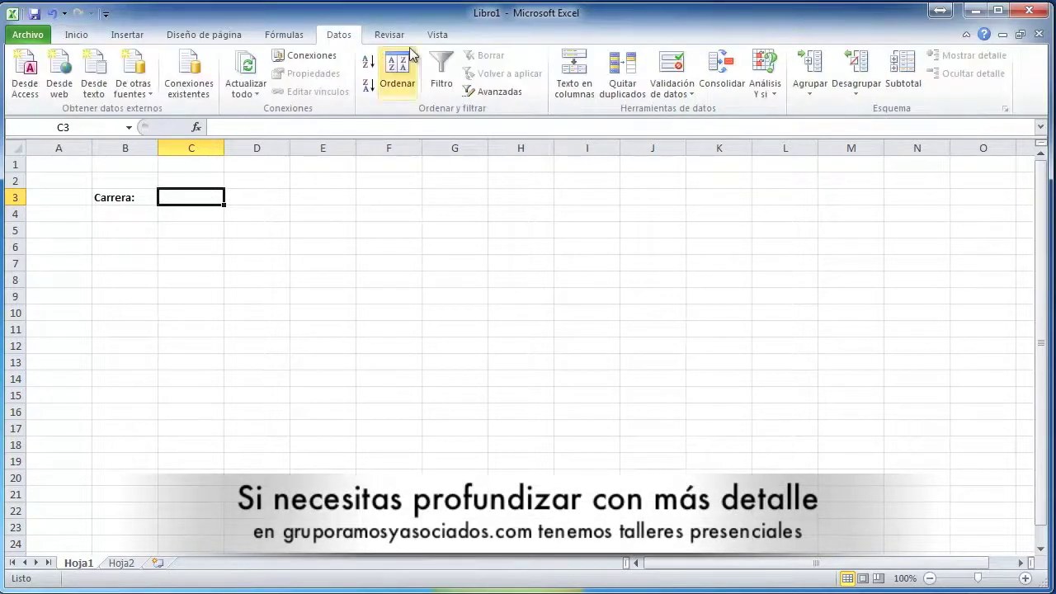
click(684, 91)
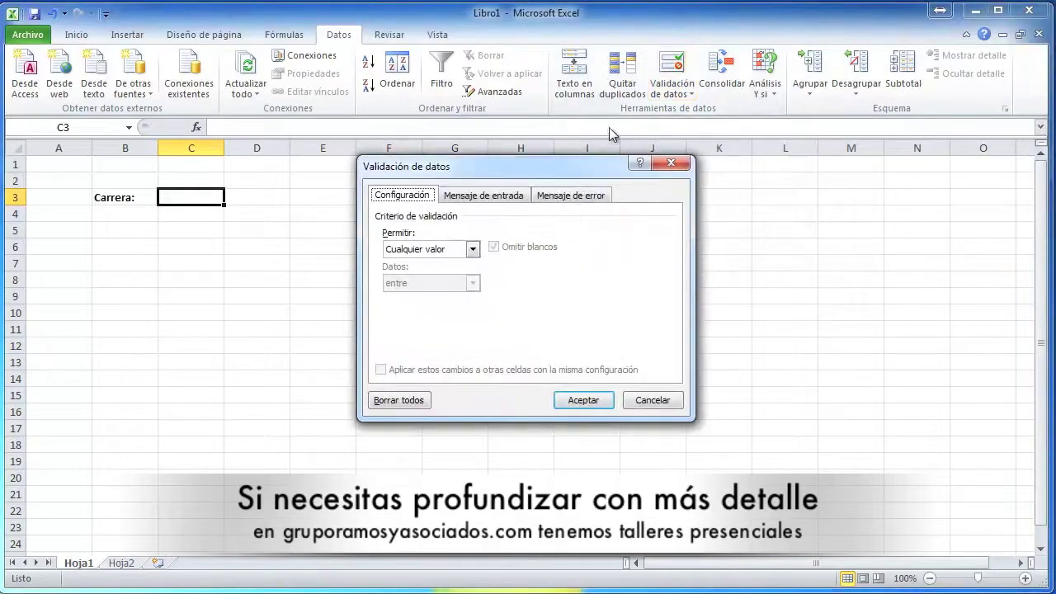
drag(587, 172, 479, 141)
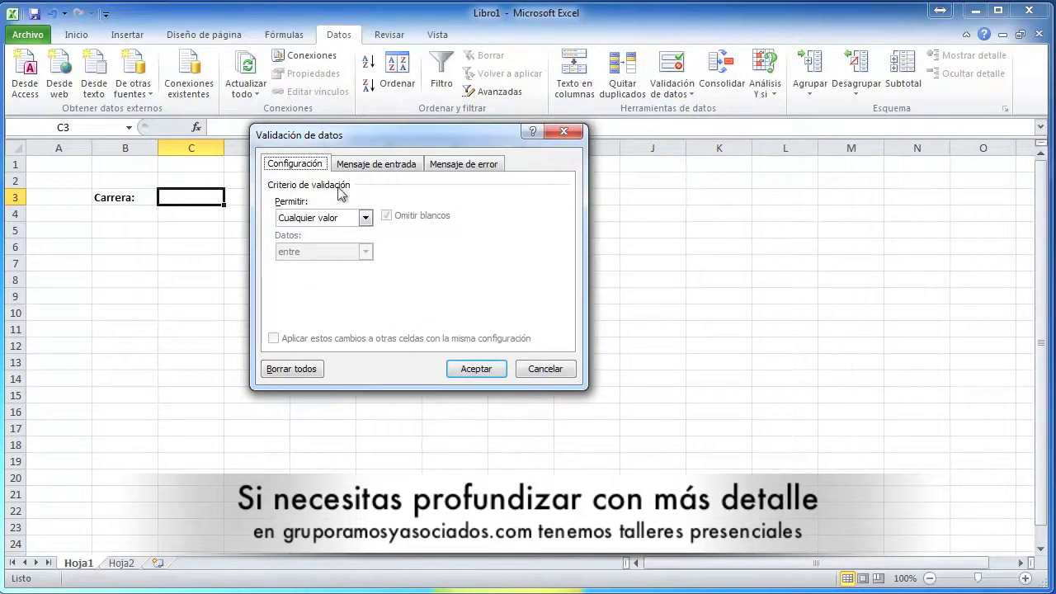
click(365, 220)
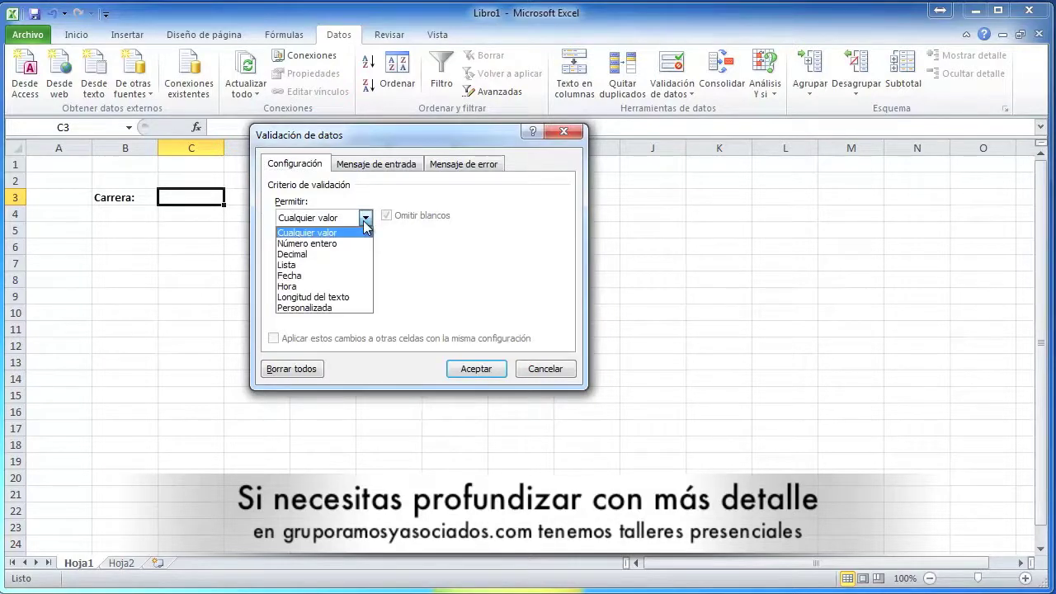
click(333, 264)
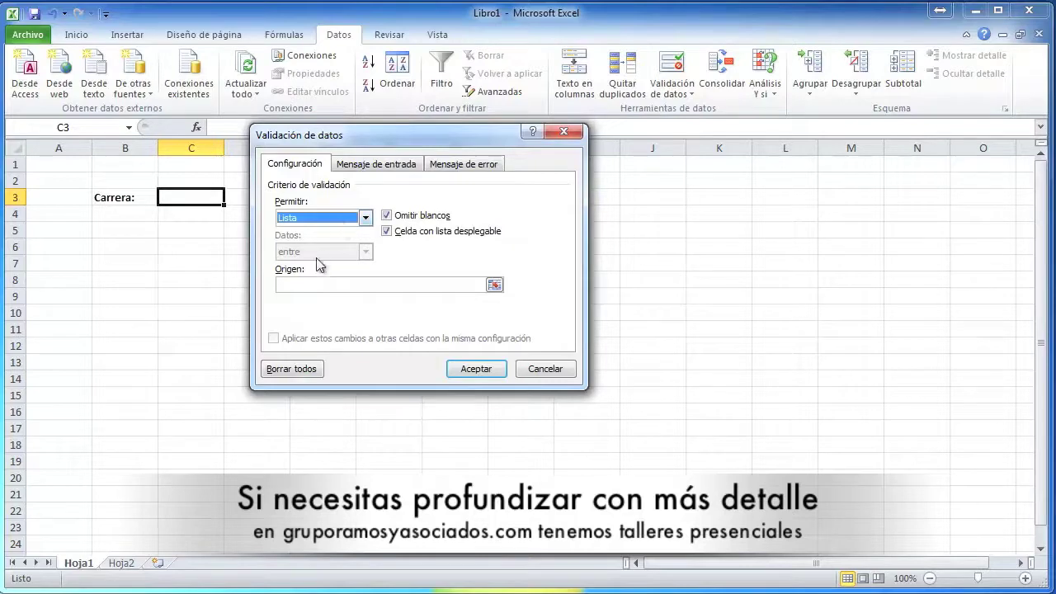
click(492, 286)
click(124, 564)
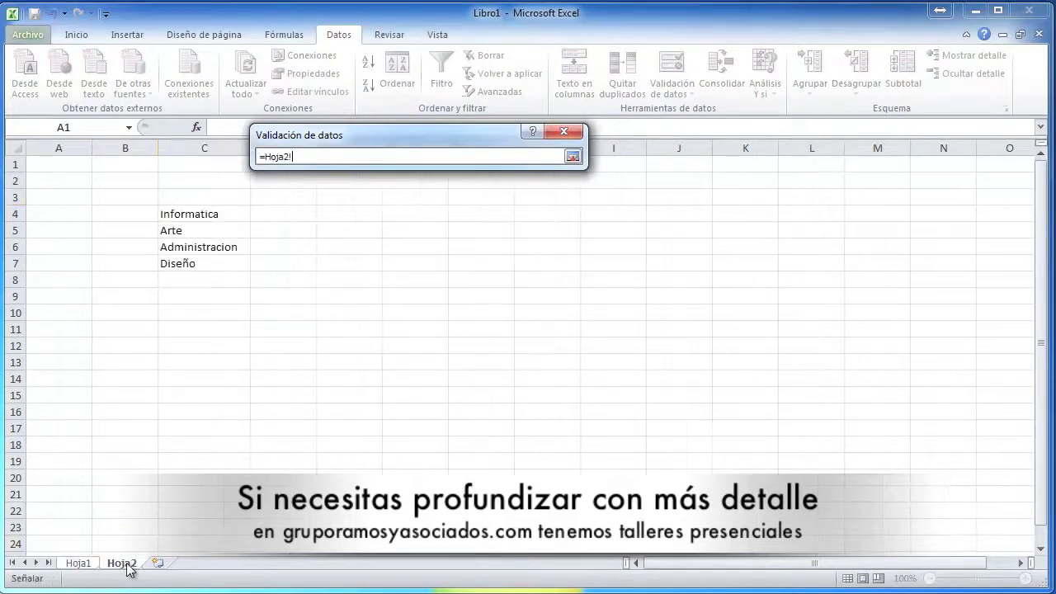
drag(189, 213, 181, 263)
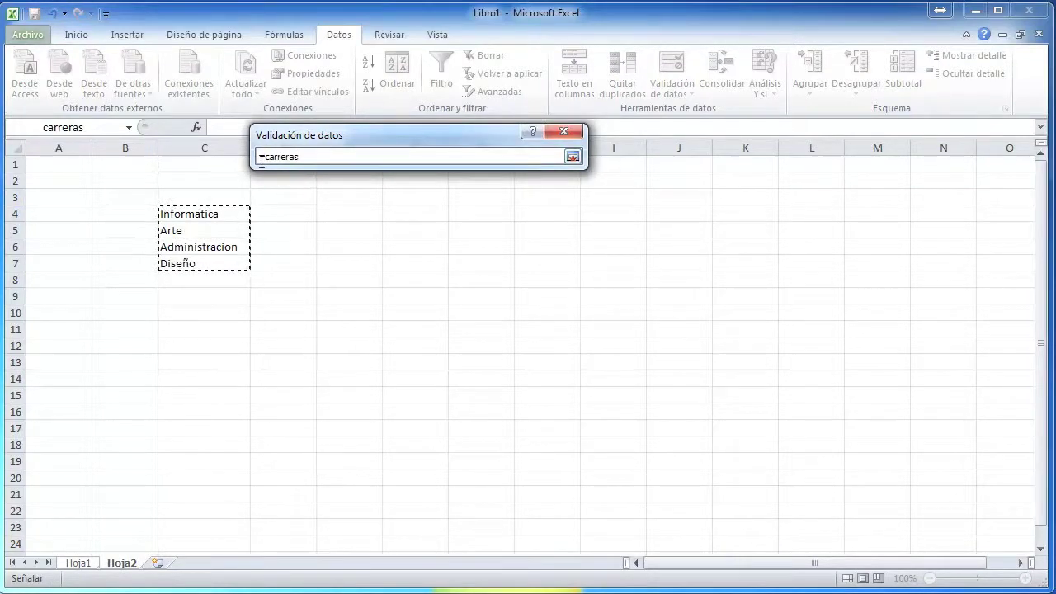
click(574, 158)
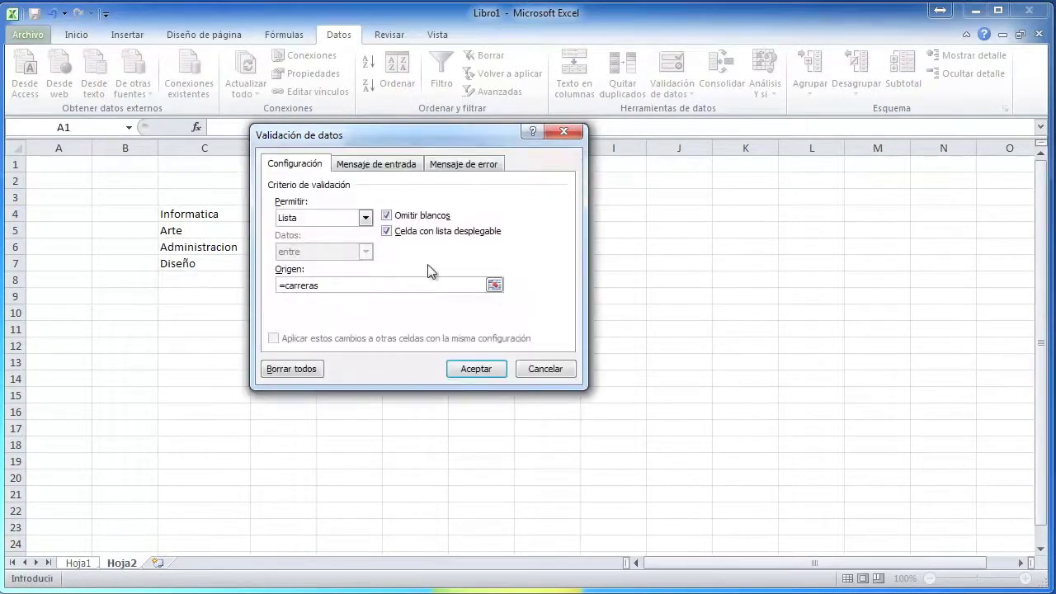
click(470, 368)
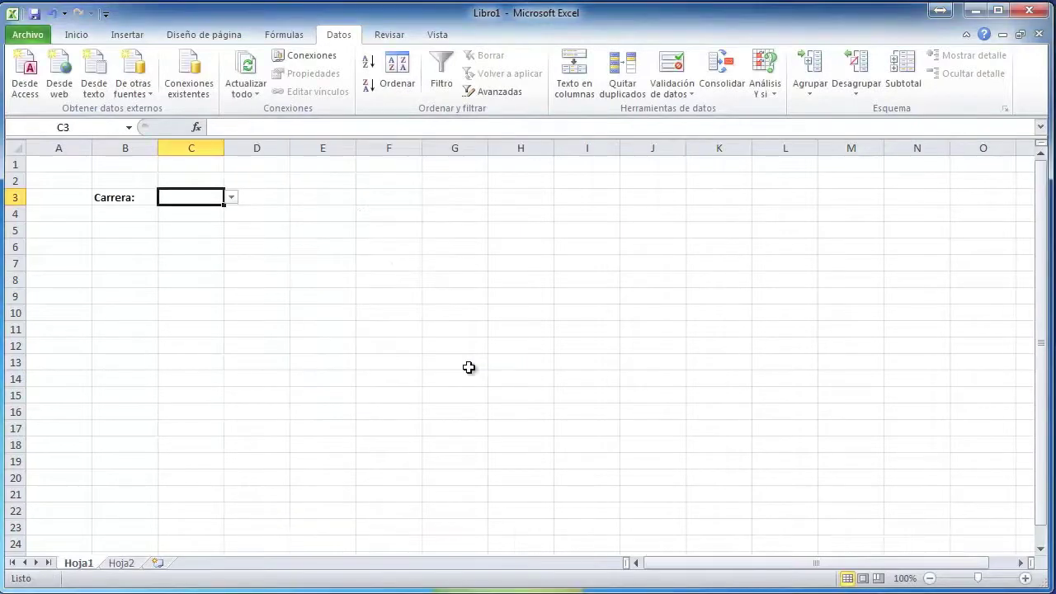
- Test the C3 dropdown by picking Informatica, Arte, Administracion and Diseño
click(232, 197)
click(219, 211)
click(232, 198)
click(203, 224)
click(232, 197)
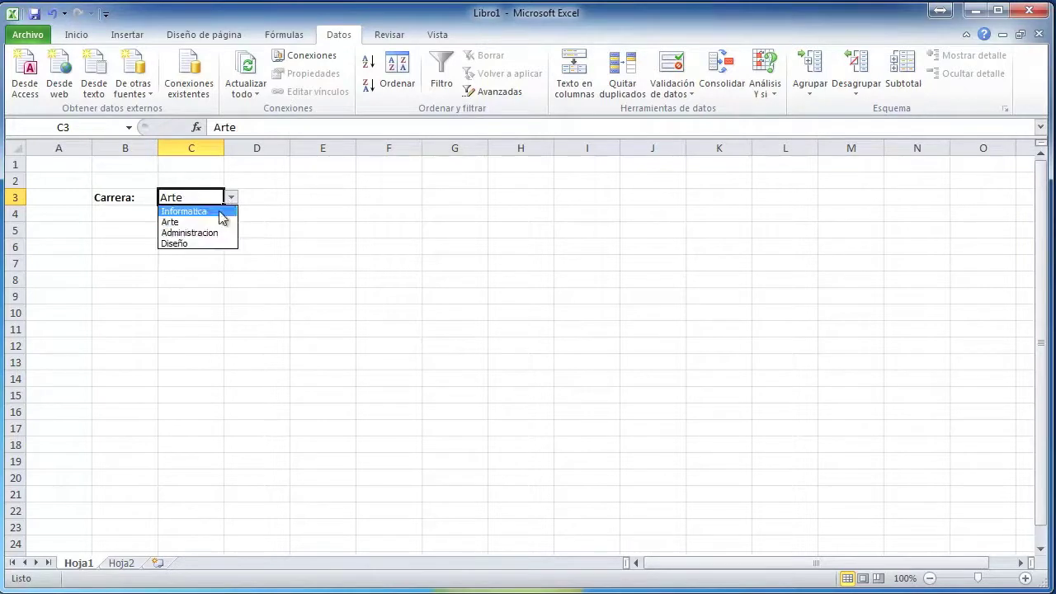
click(207, 233)
click(232, 198)
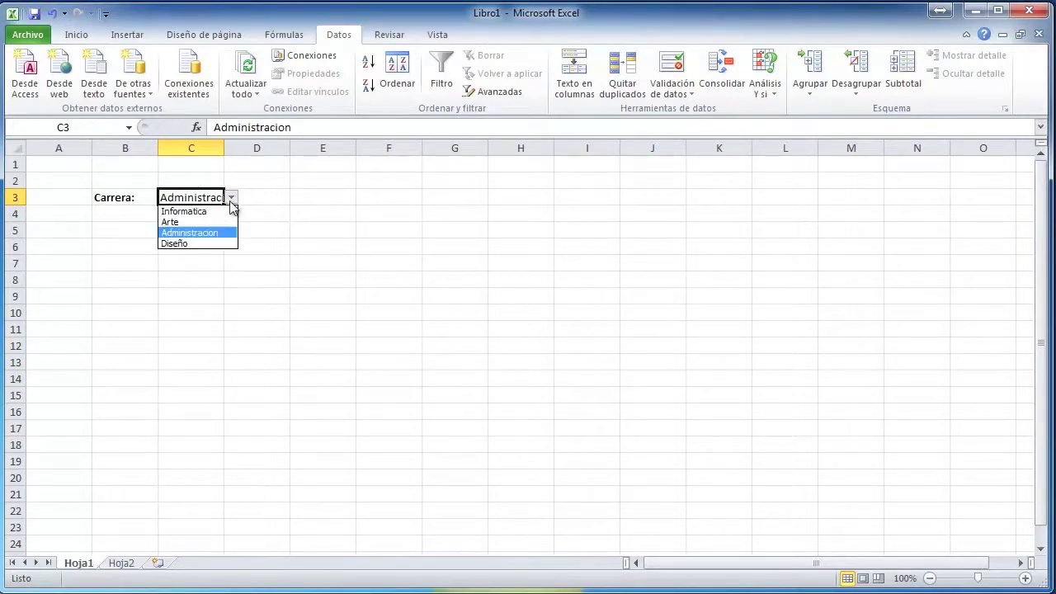
click(224, 243)
- Widen column C and retest C3 with Informatica, Arte and Administracion
drag(225, 151, 245, 152)
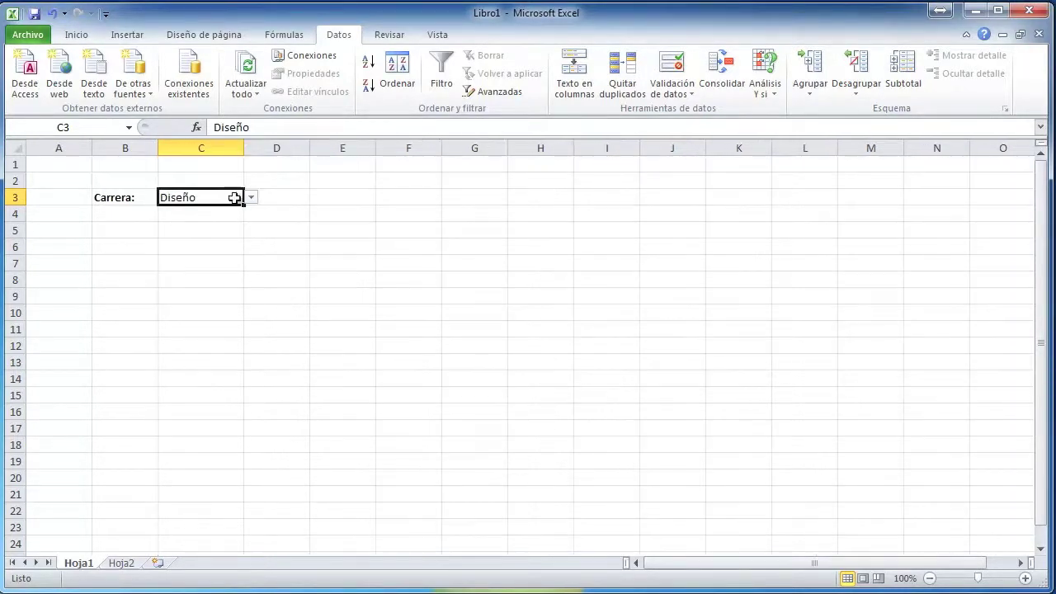
click(250, 197)
click(222, 212)
click(250, 197)
click(233, 222)
click(250, 199)
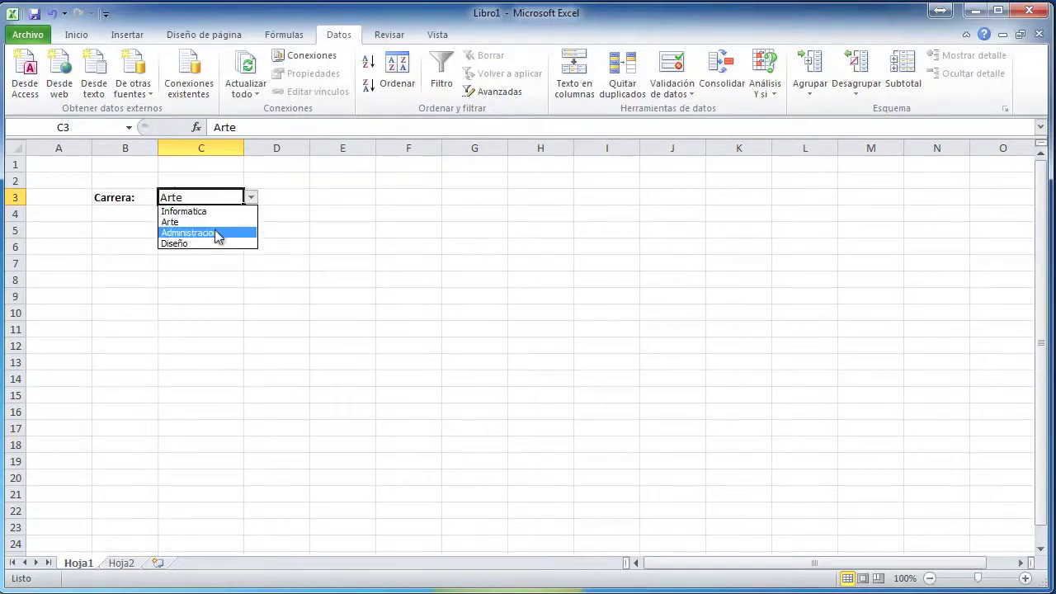
click(219, 233)
click(250, 199)
click(229, 222)
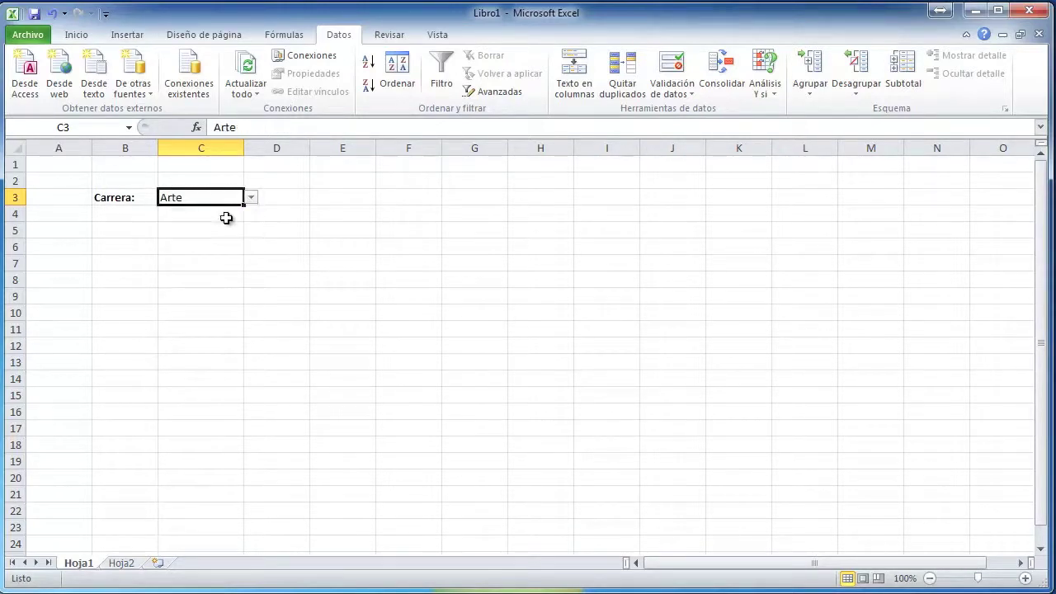
click(252, 198)
click(208, 233)
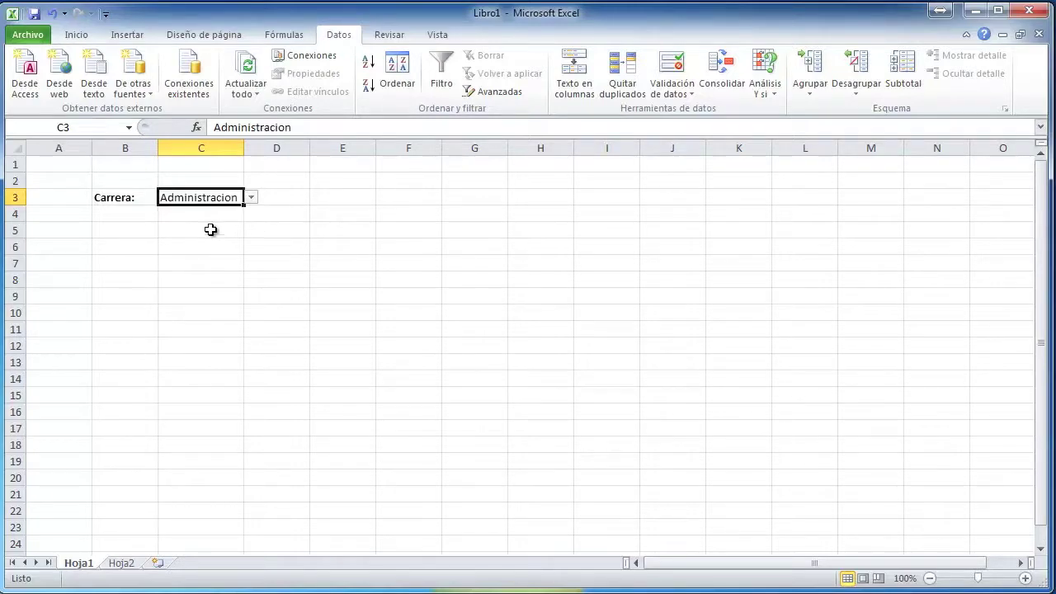
- Compare against the Hoja2 career list, then set C3 to Informatica
click(132, 565)
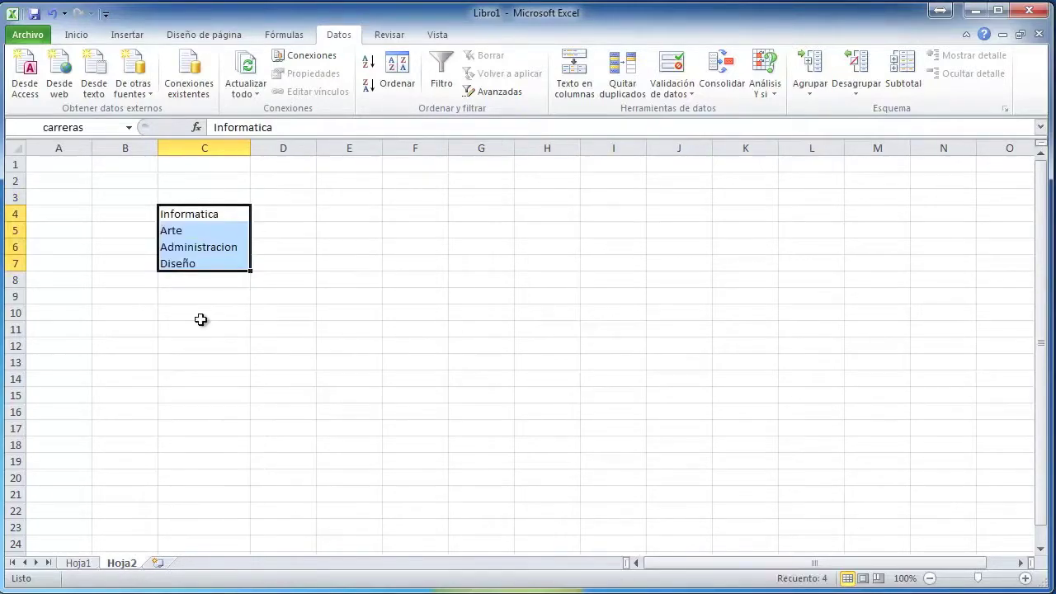
click(88, 555)
click(83, 564)
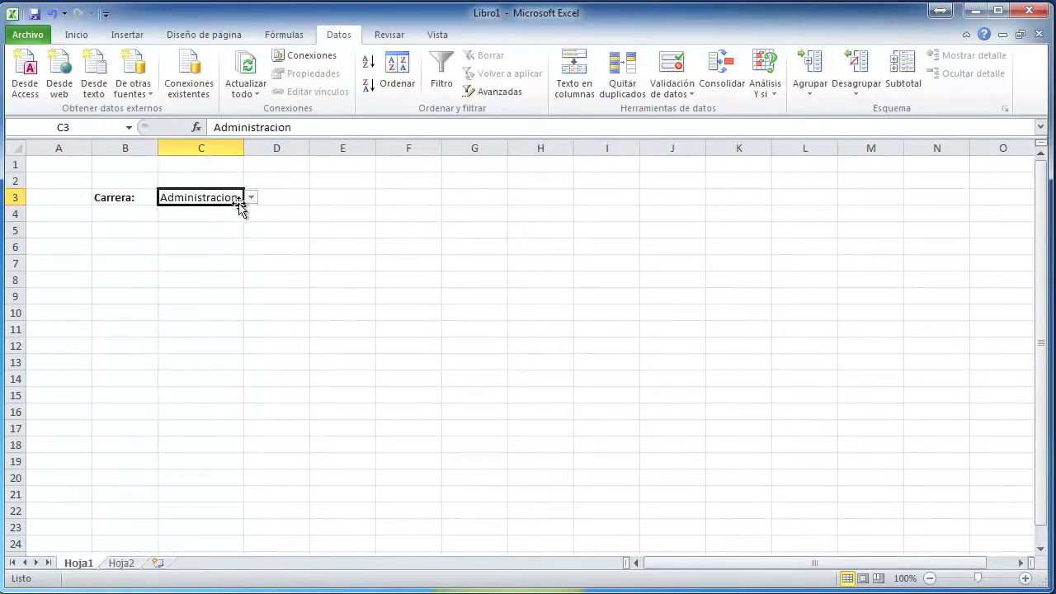
click(251, 197)
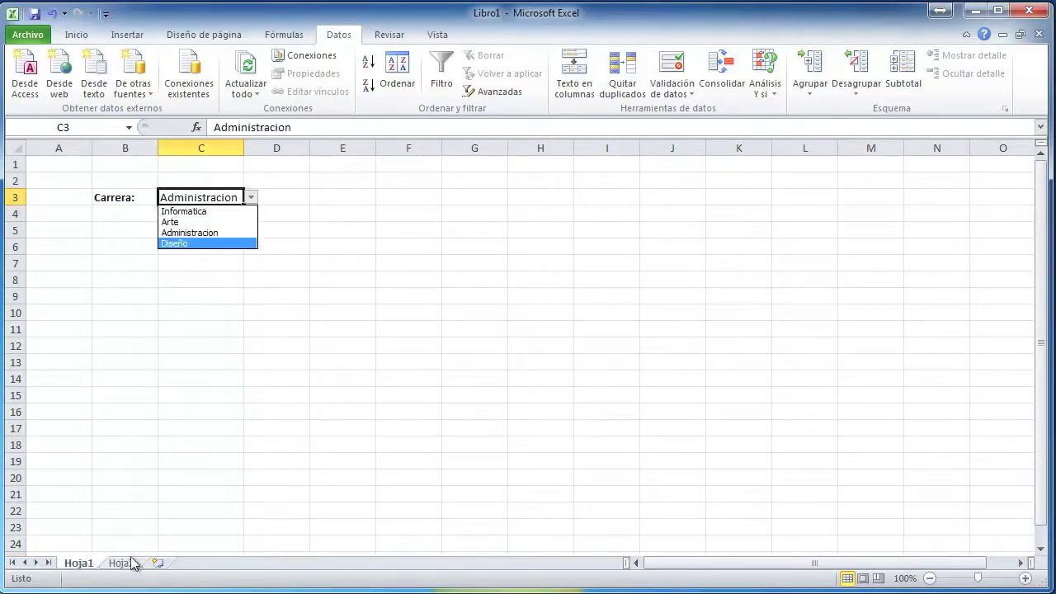
click(218, 232)
click(124, 564)
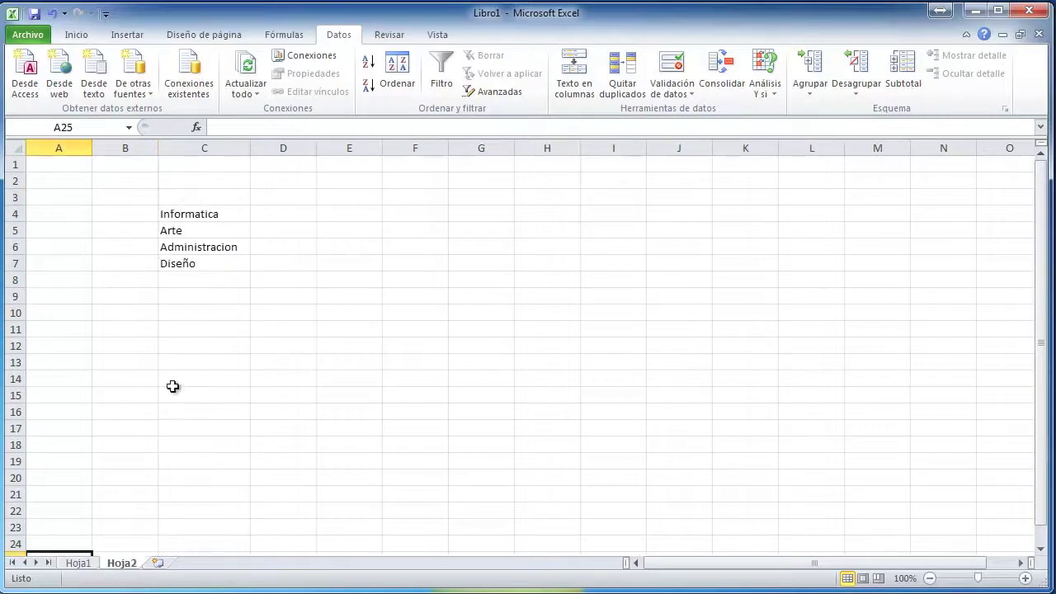
click(77, 564)
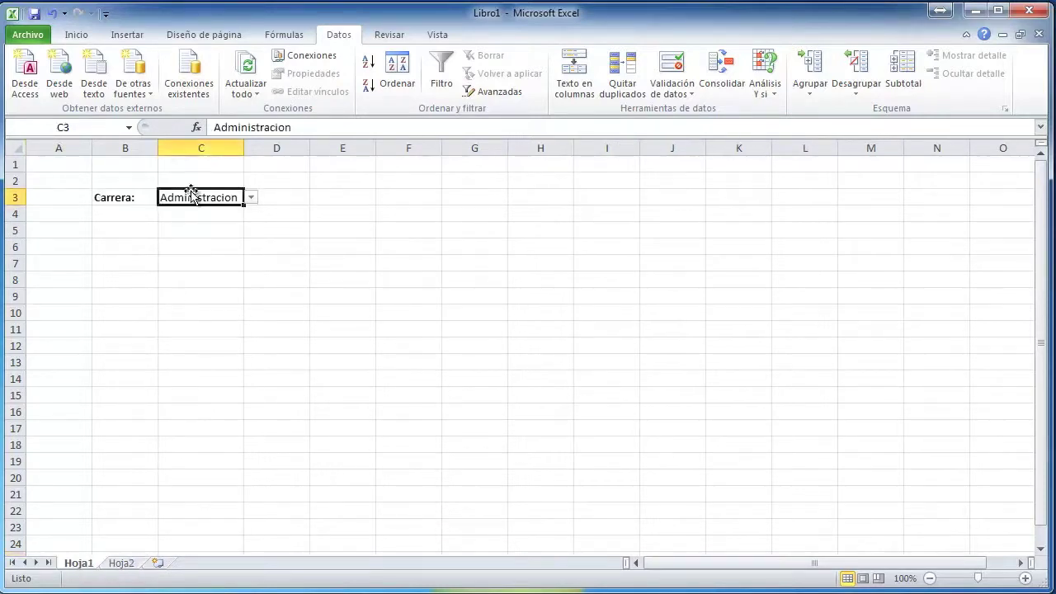
click(253, 196)
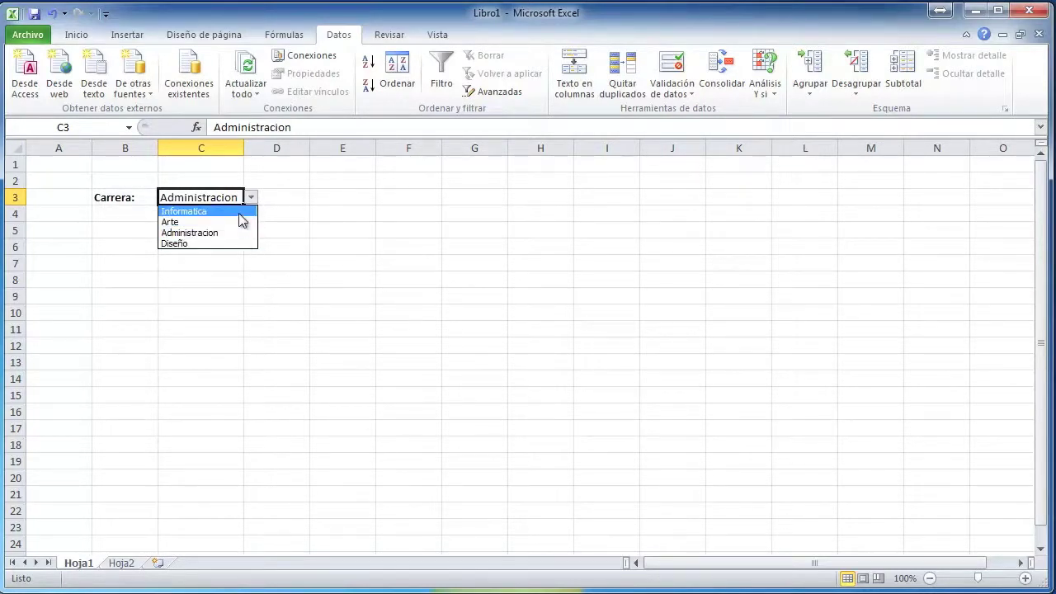
click(239, 213)
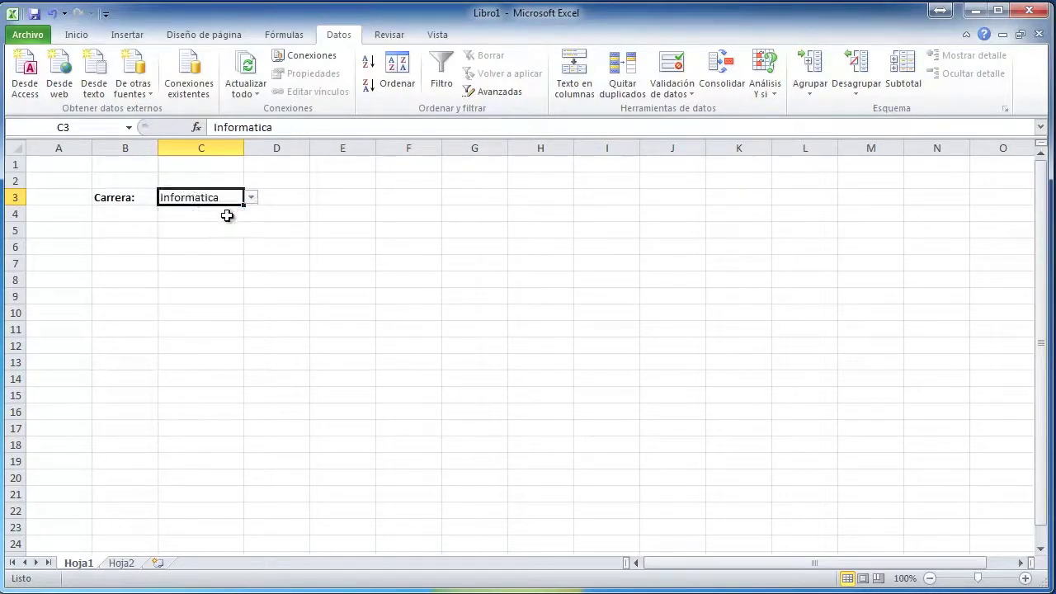
click(144, 216)
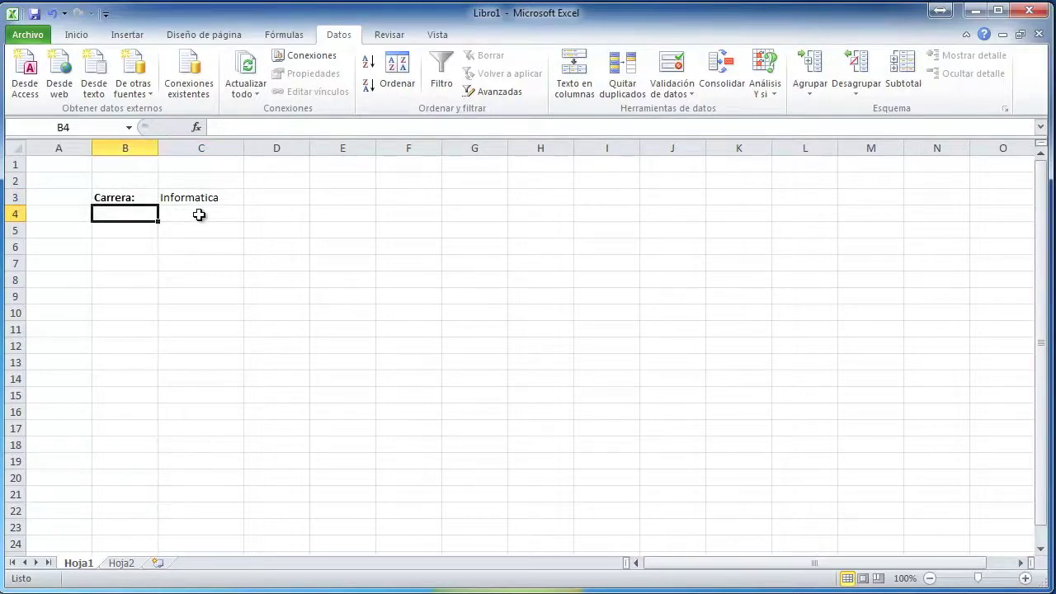
- Type a draft label in B4 and make it bold
text(Marte:)
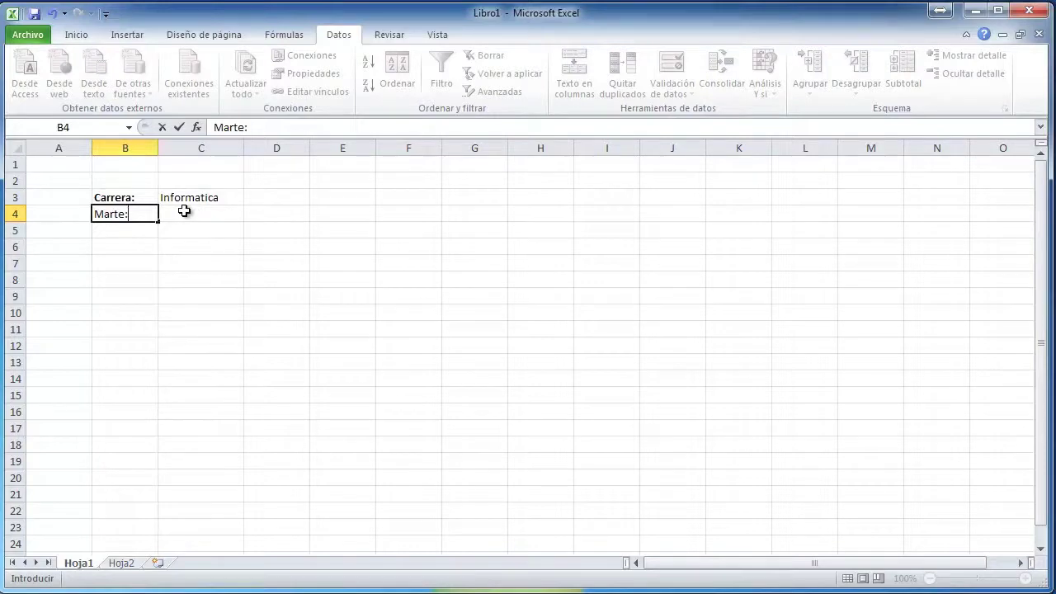
key(Return)
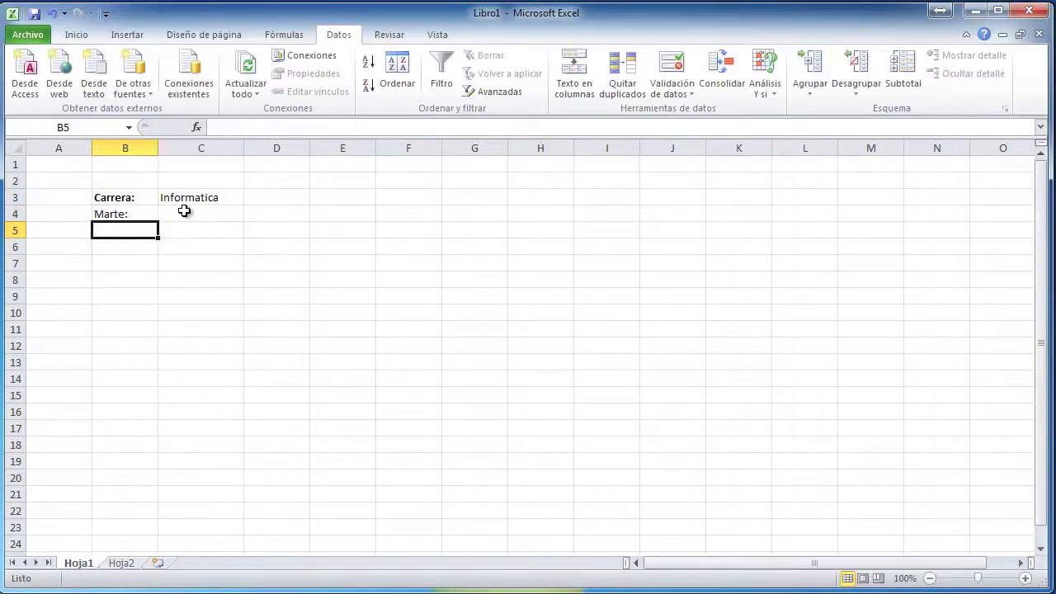
click(149, 214)
click(75, 34)
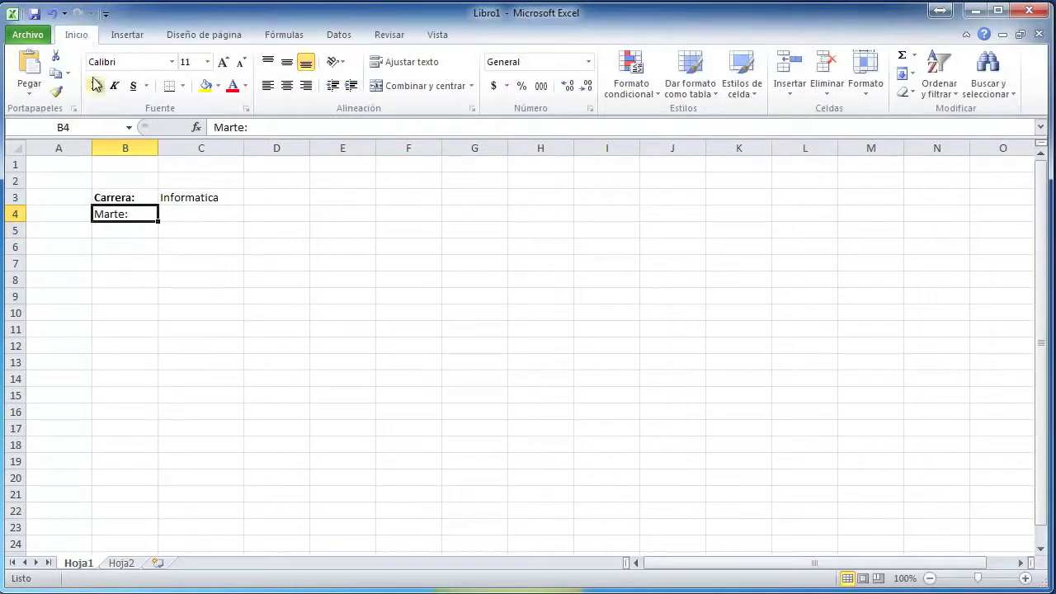
click(95, 86)
- Correct the B4 label text so it reads Materias:
click(194, 213)
click(200, 196)
click(207, 215)
click(124, 211)
click(234, 128)
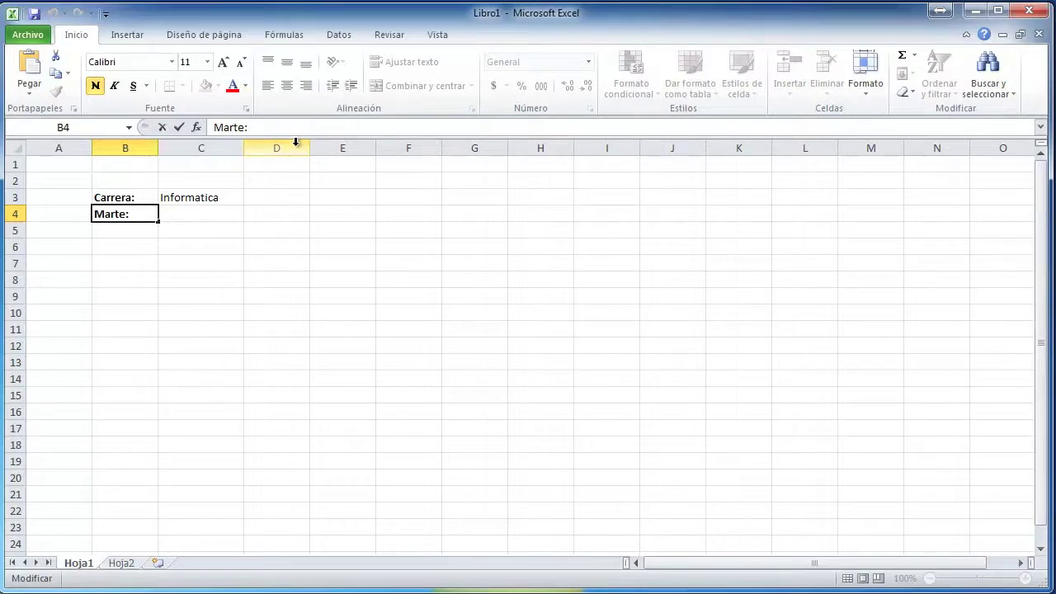
key(BackSpace)
key(BackSpace)
key(BackSpace)
text(terias)
key(Return)
- Cycle C3 through Administracion, Arte and Diseño, then select C10 on Hoja2
click(212, 199)
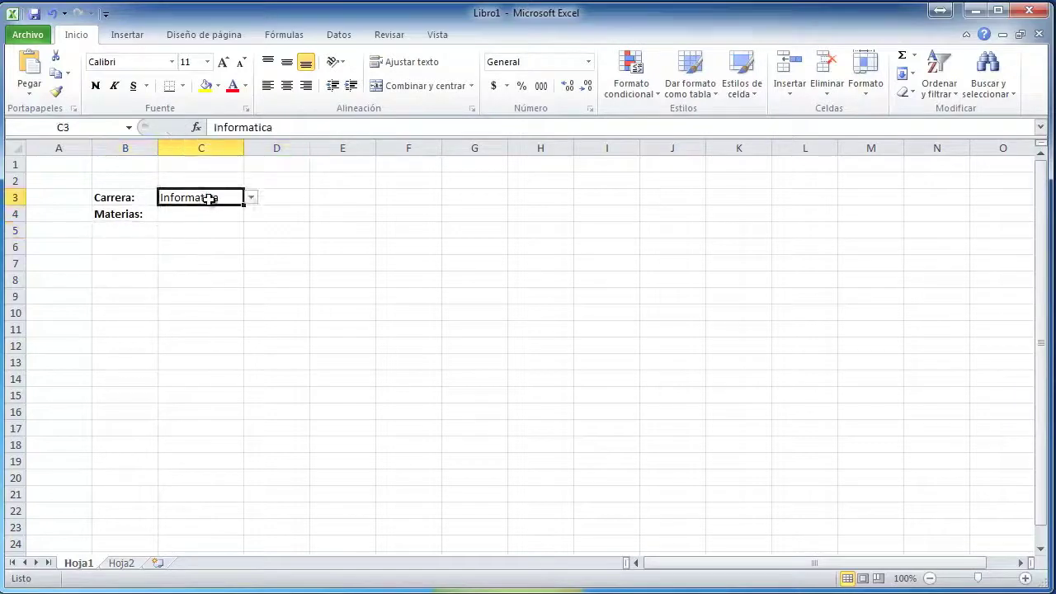
click(251, 199)
click(241, 211)
click(251, 198)
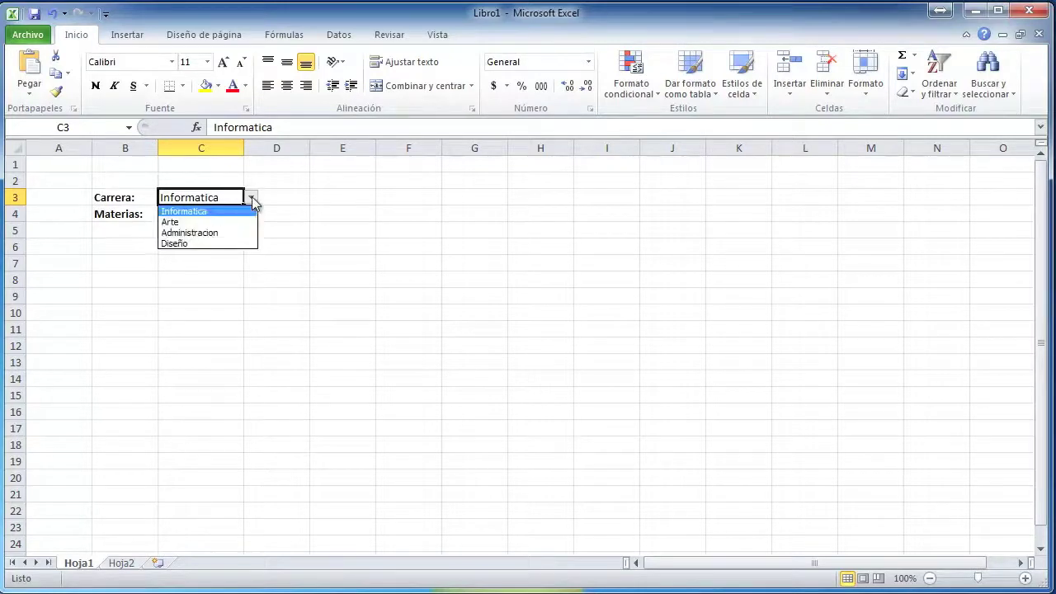
click(234, 233)
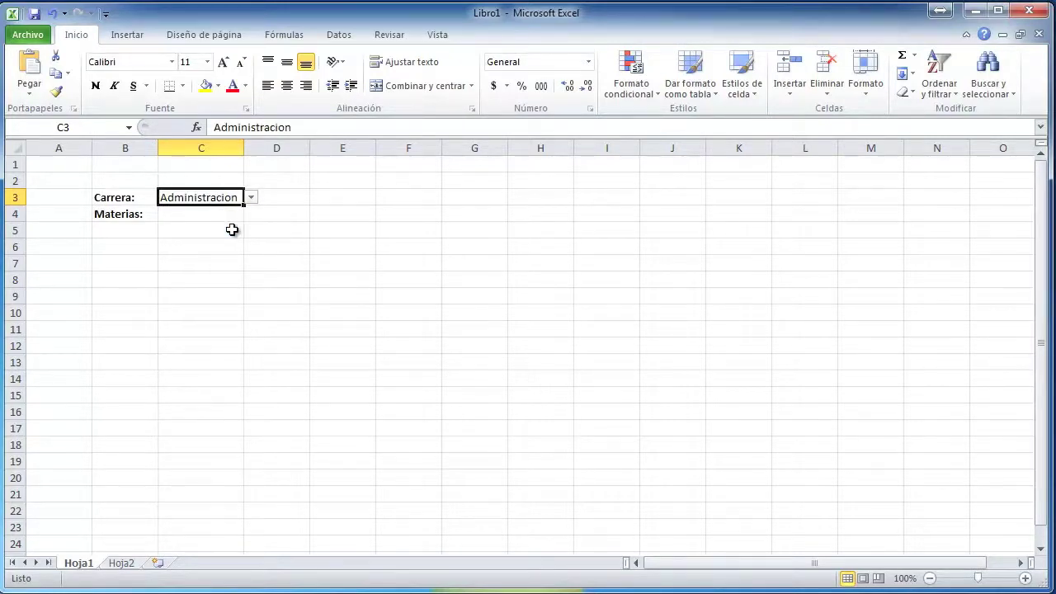
click(251, 198)
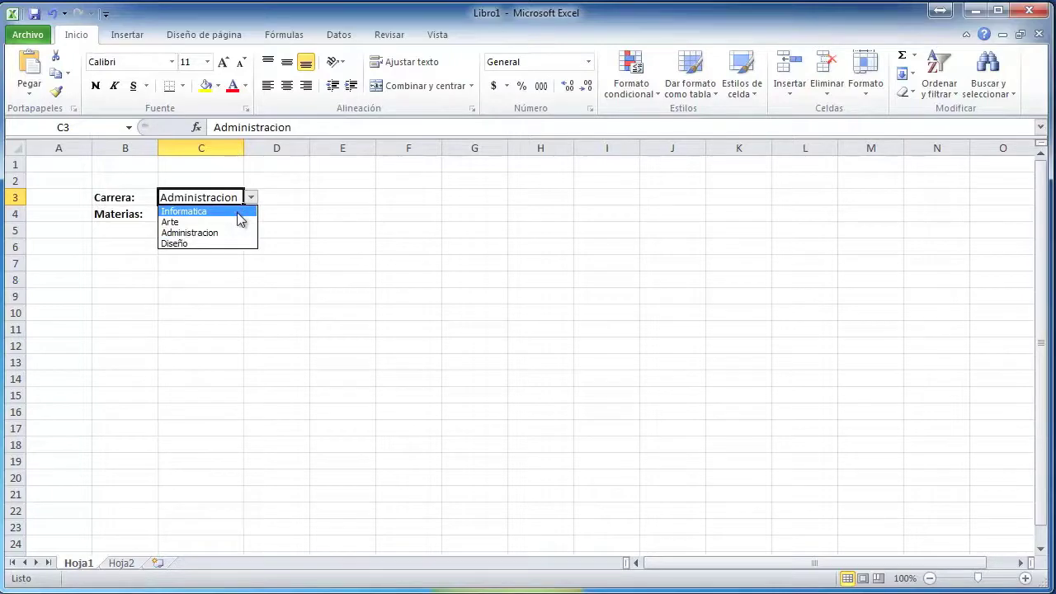
click(234, 222)
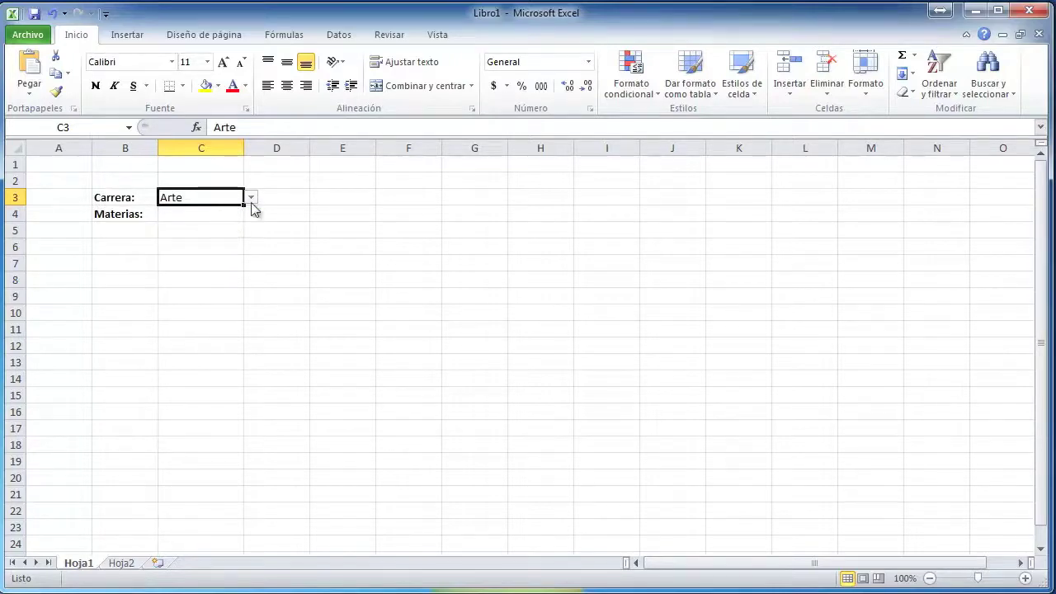
click(251, 198)
click(236, 241)
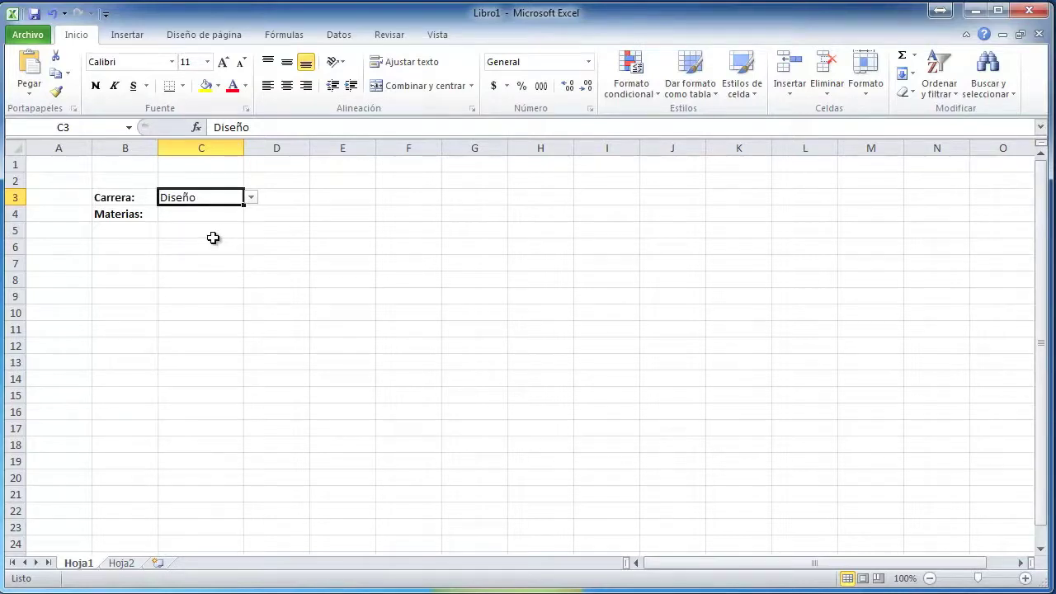
click(203, 217)
click(201, 201)
click(121, 564)
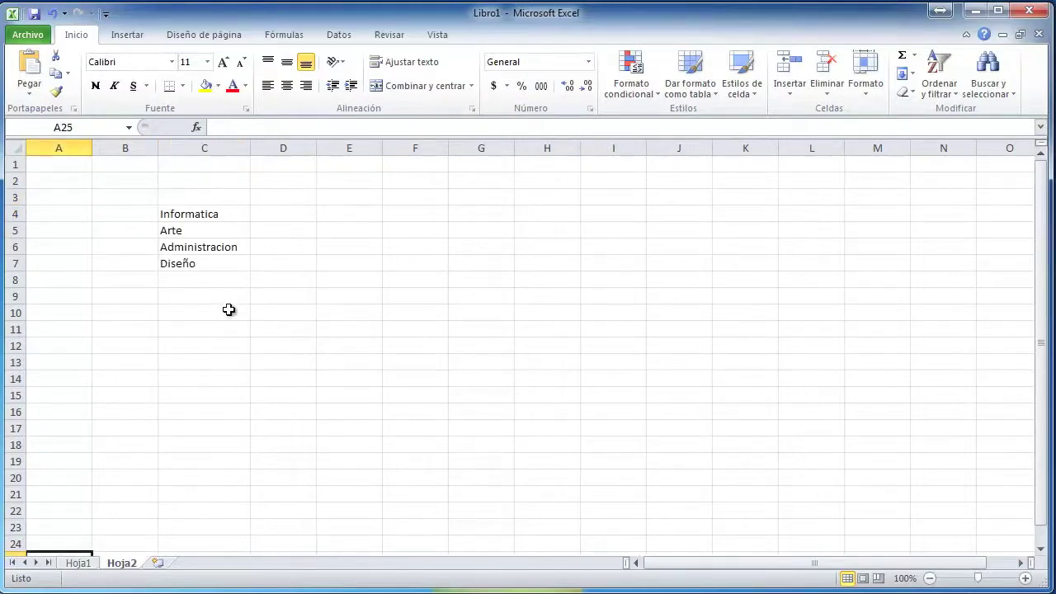
click(225, 313)
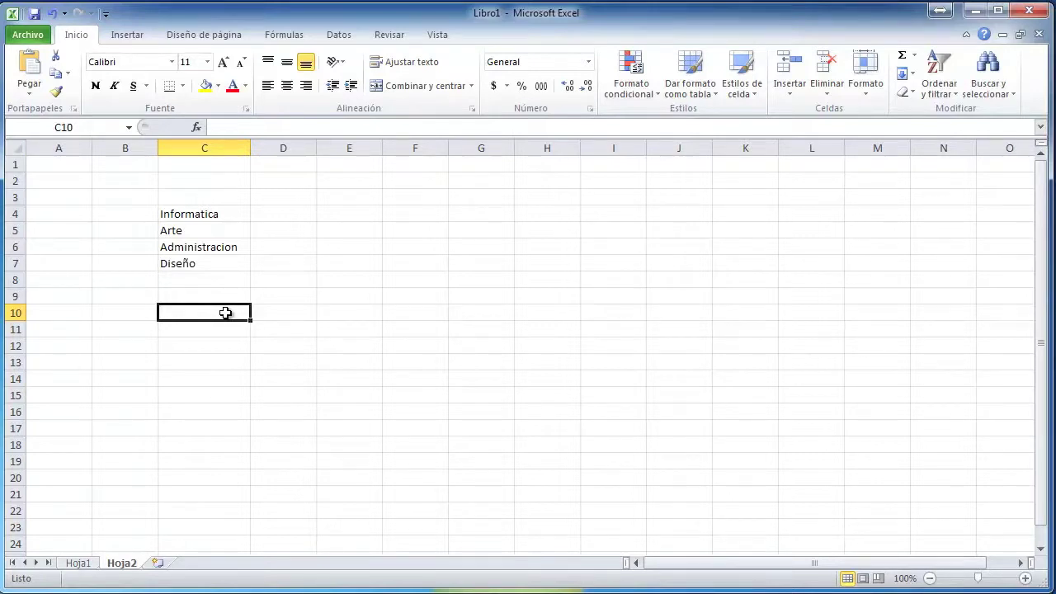
- Enter the Informatica subjects Programacion, base de datos and Hardware in C10:C12
text(Programacio)
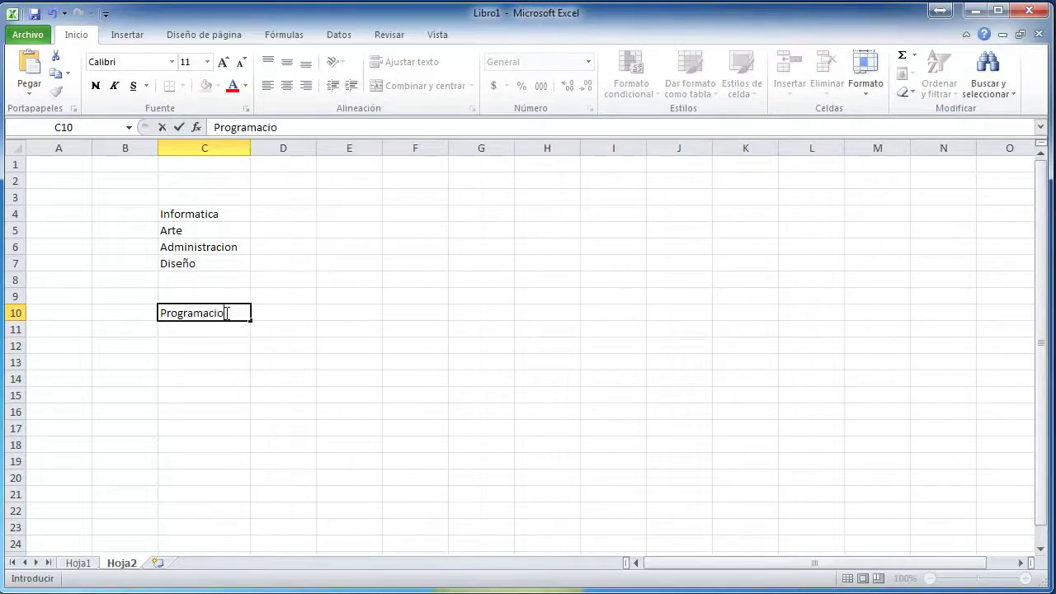
text(n)
key(Return)
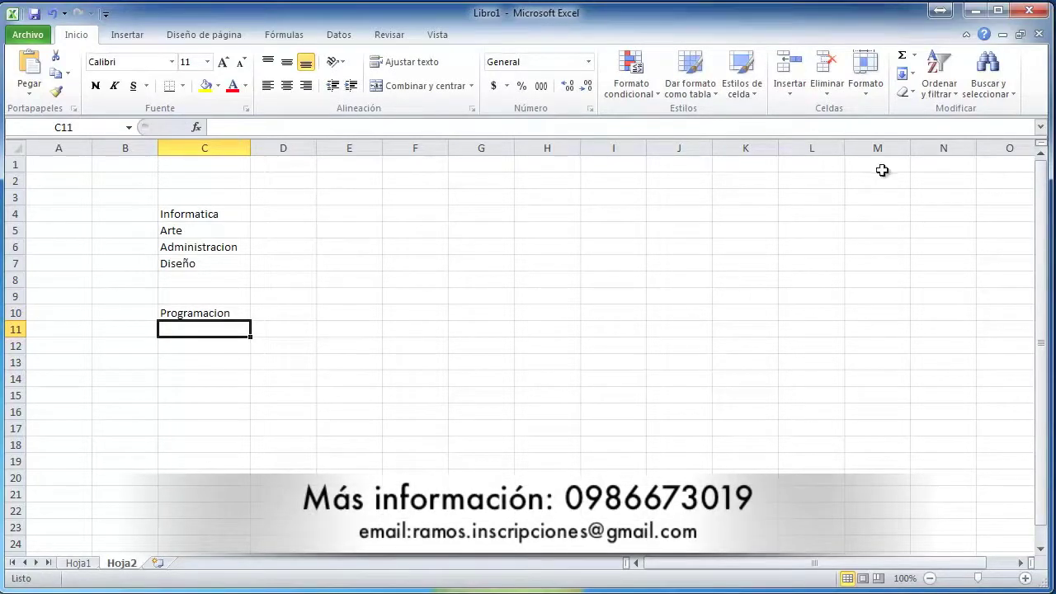
text(base de datos)
key(Return)
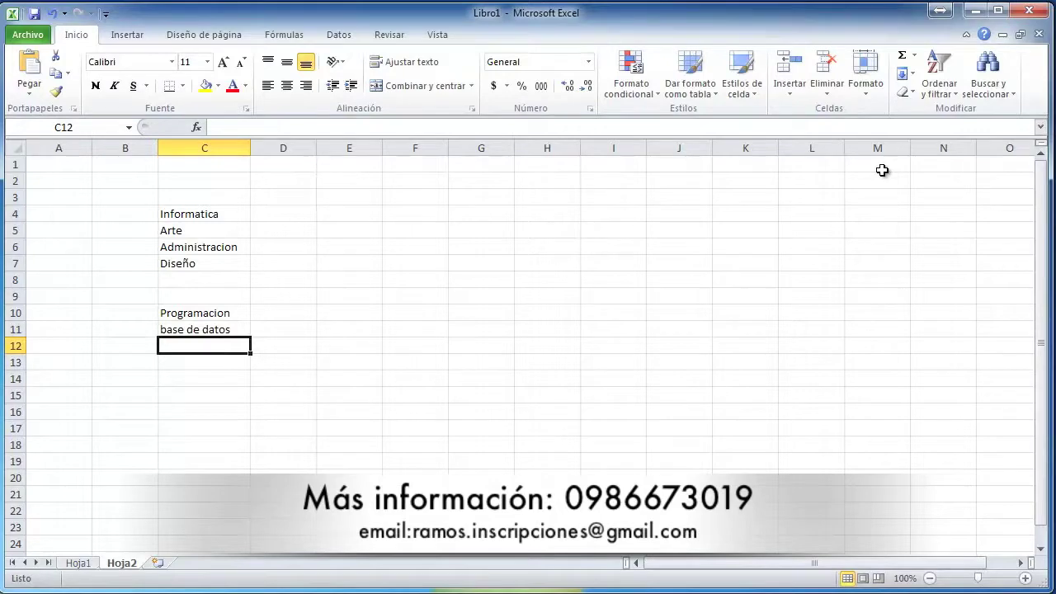
text(Hardware)
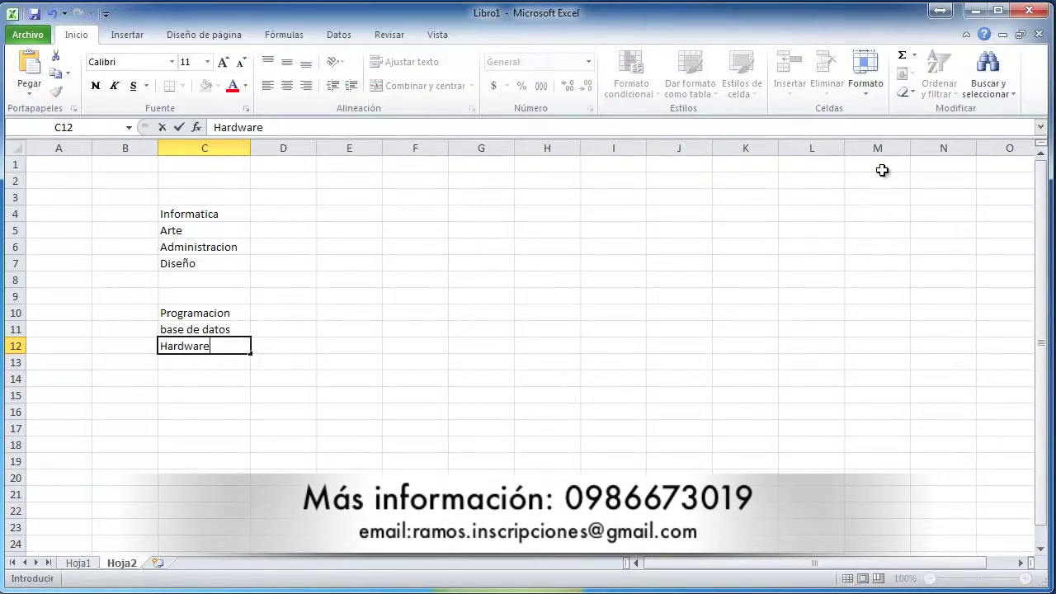
key(Return)
- Enter the Arte subjects Dibujo, Ilustraciones and Aerografia in D10:D12
key(Up)
key(Up)
key(Up)
key(Right)
key(Right)
key(Left)
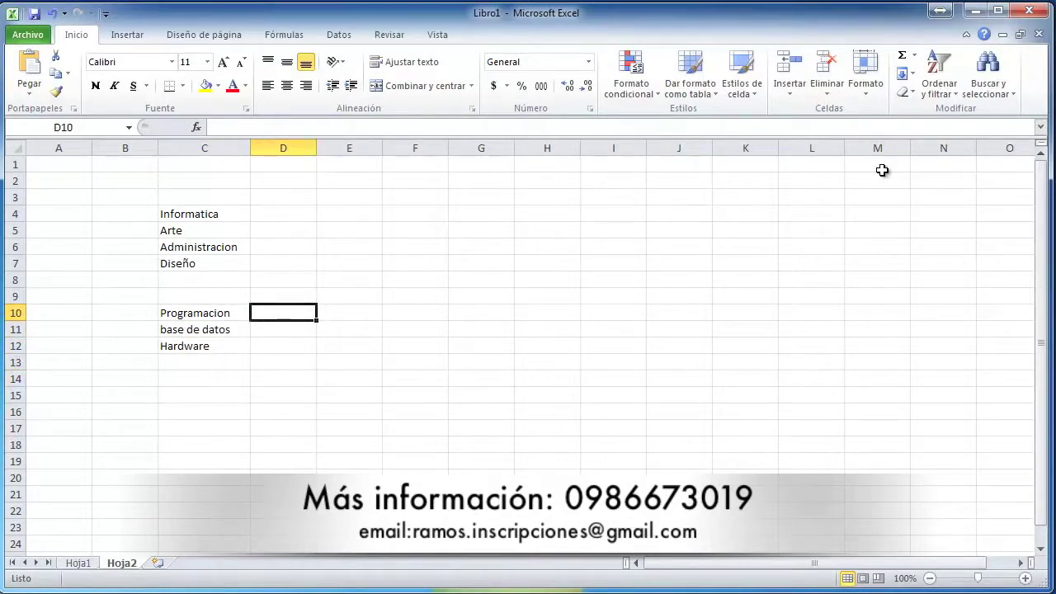
text(Dibujo)
key(Return)
text(Ilustraci)
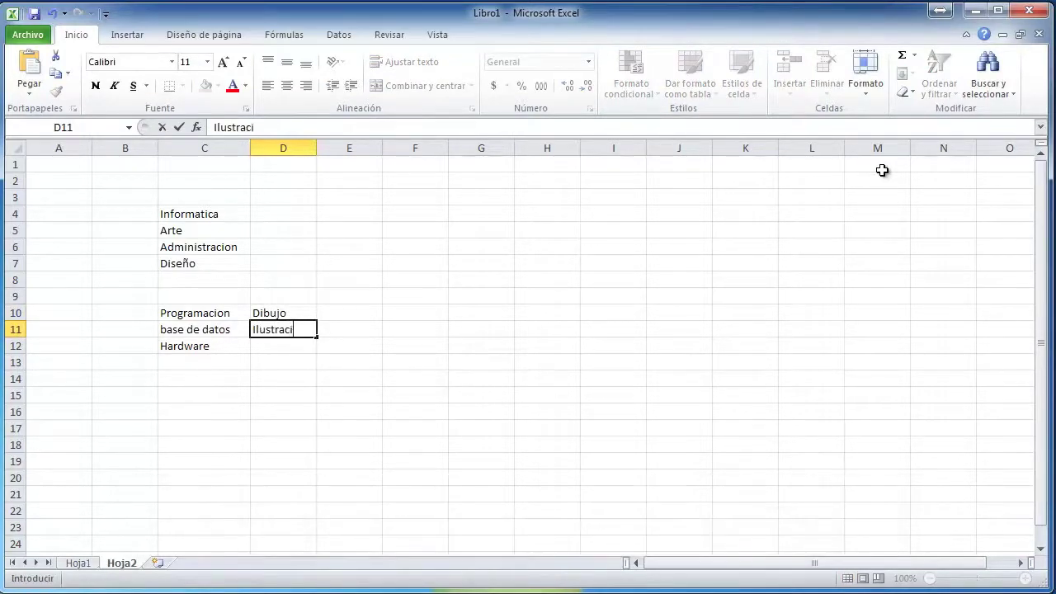
text(ones)
key(Return)
text(Aerografia)
key(Return)
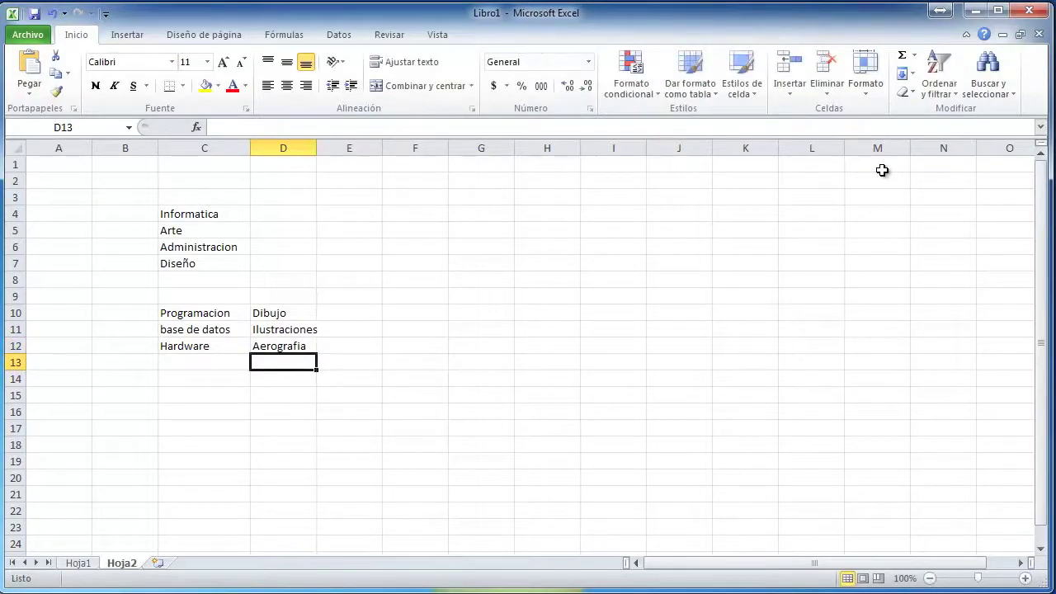
- Enter Contabilidad, Marketing and Economia in E10:E12
key(Up)
key(Up)
key(Up)
key(Right)
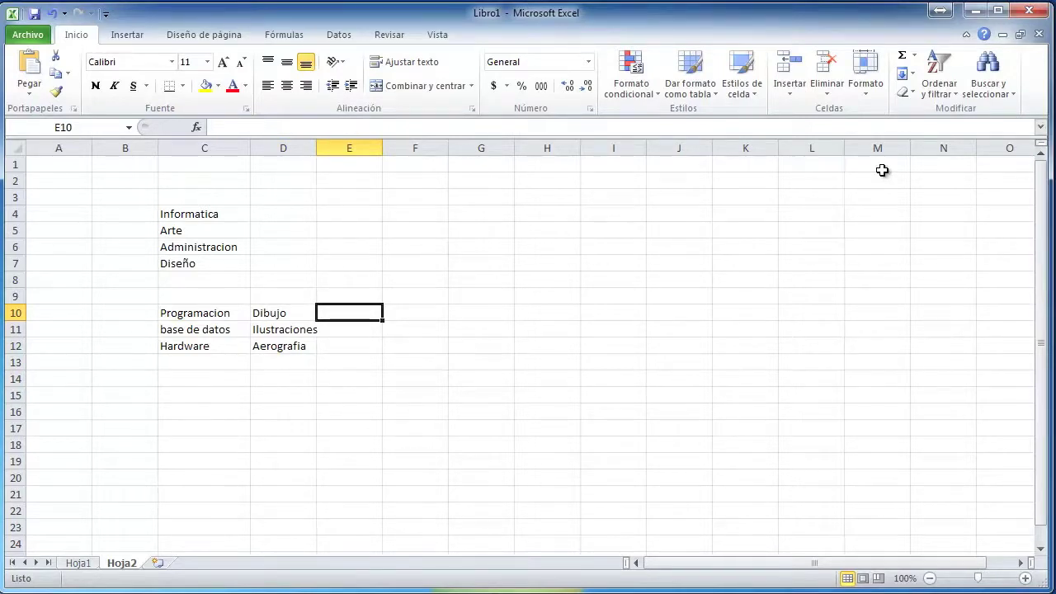
text(Contabilidad)
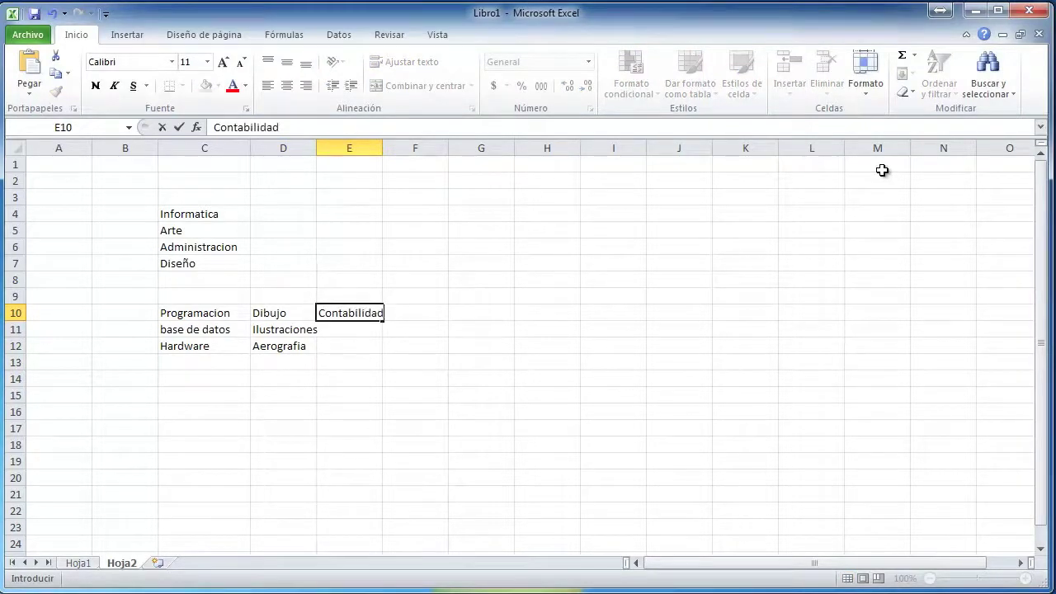
key(Return)
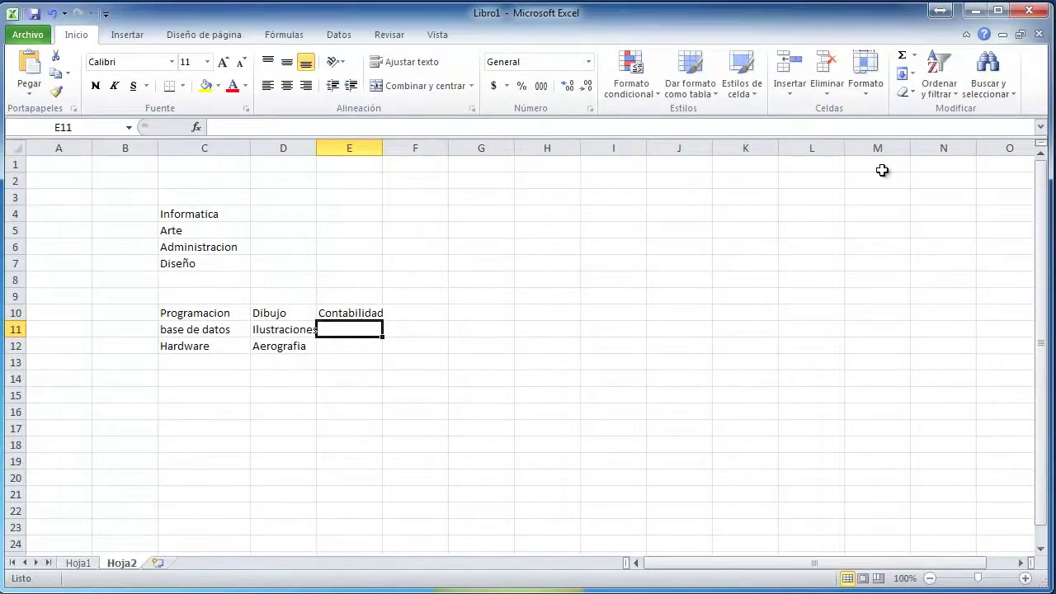
text(Marketing)
key(Return)
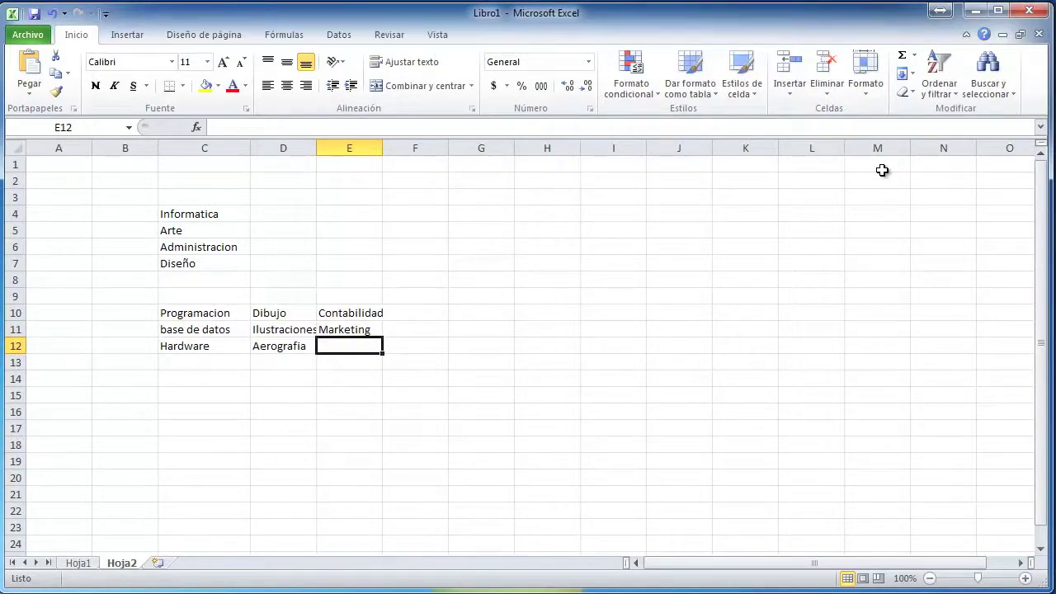
text(Economia)
key(Return)
- Enter Photoshop, Illustrator and cinema 4d in F10:F12
key(Up)
key(Up)
key(Up)
key(Right)
text(Photoshop)
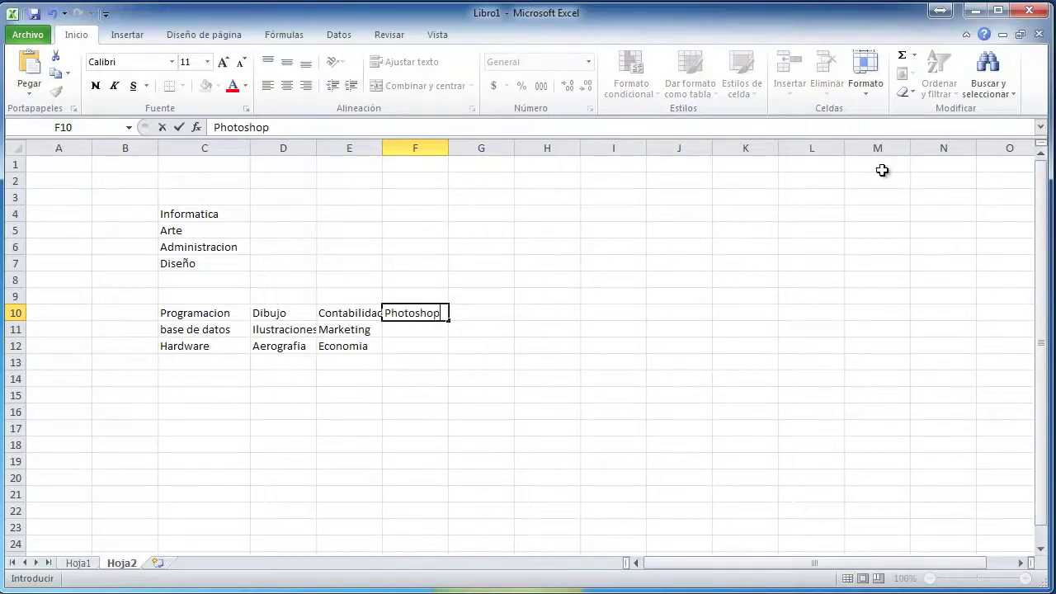
key(Return)
text(Illustart)
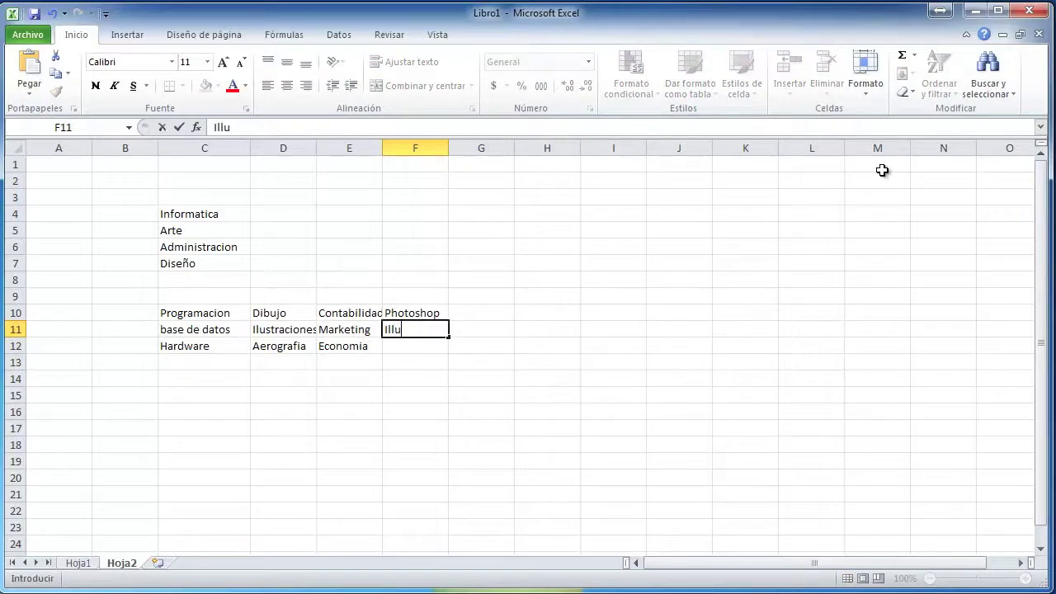
text(or)
key(Return)
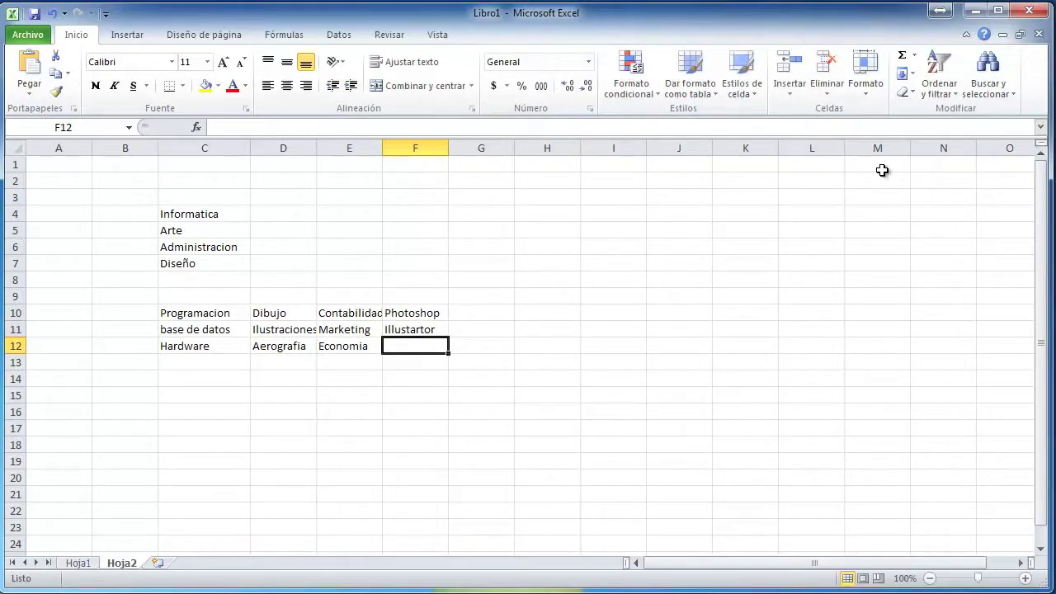
text(c)
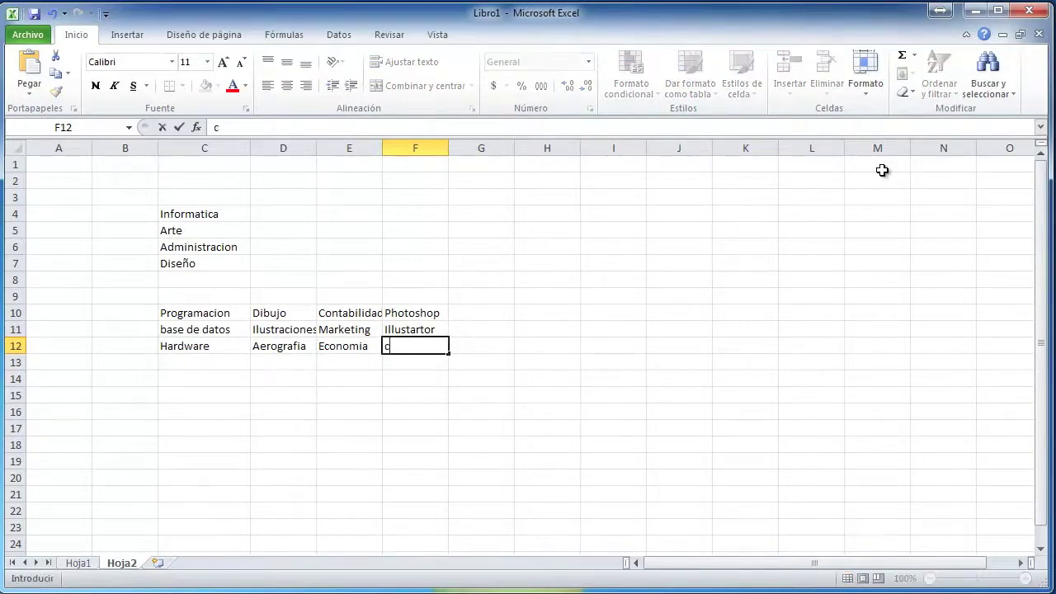
text(inema 4d)
key(Return)
- Correct the misspelled Illustrator entry in F11
key(Up)
key(Up)
text(Il)
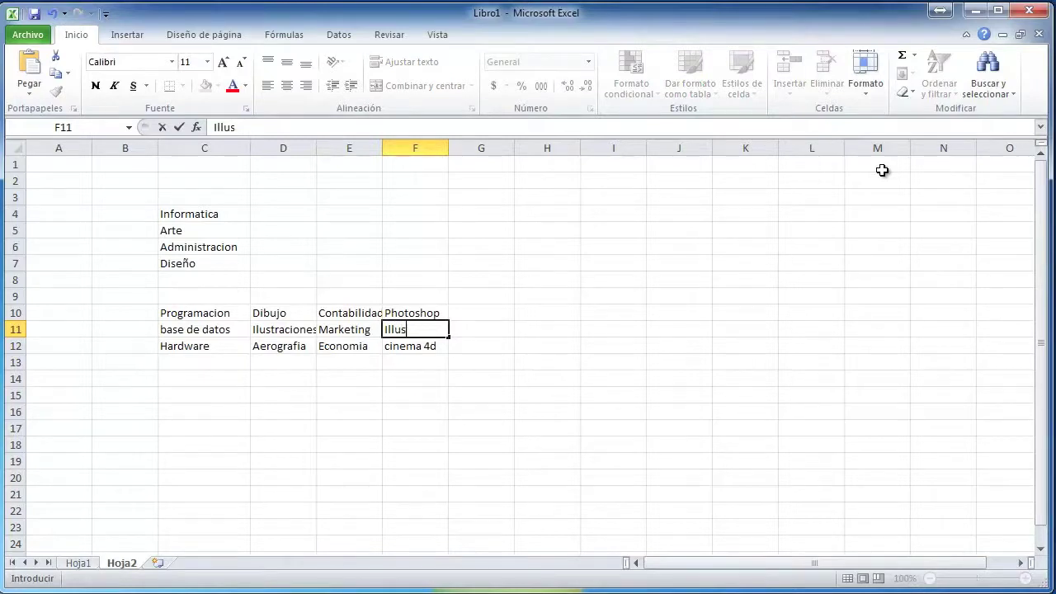
text(rato)
key(Return)
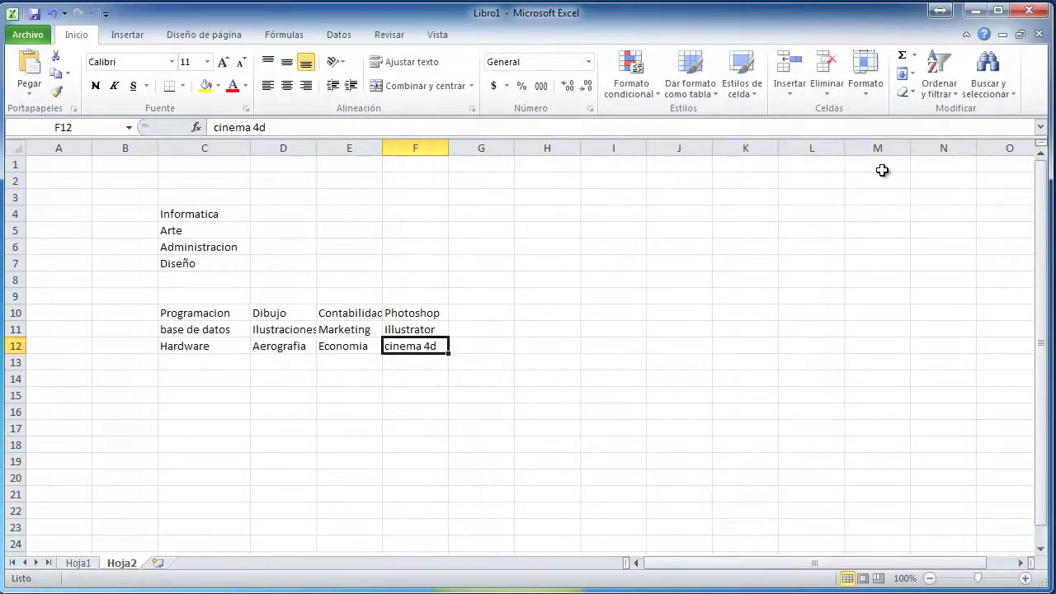
click(209, 211)
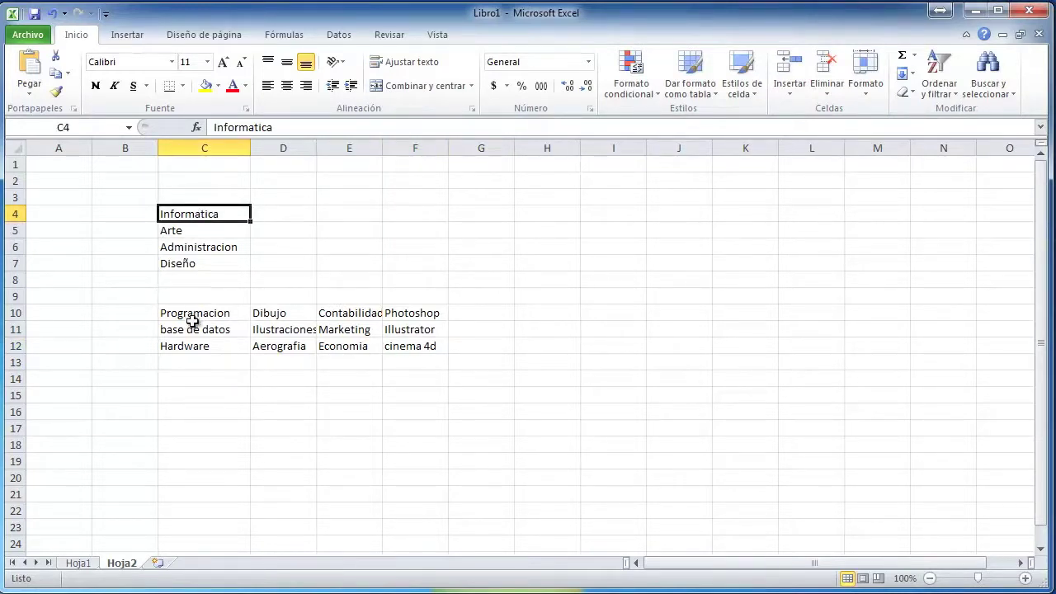
- Name C10:C12 'informatica' and D10:D12 'Arte' via the Name Box
drag(197, 314, 193, 348)
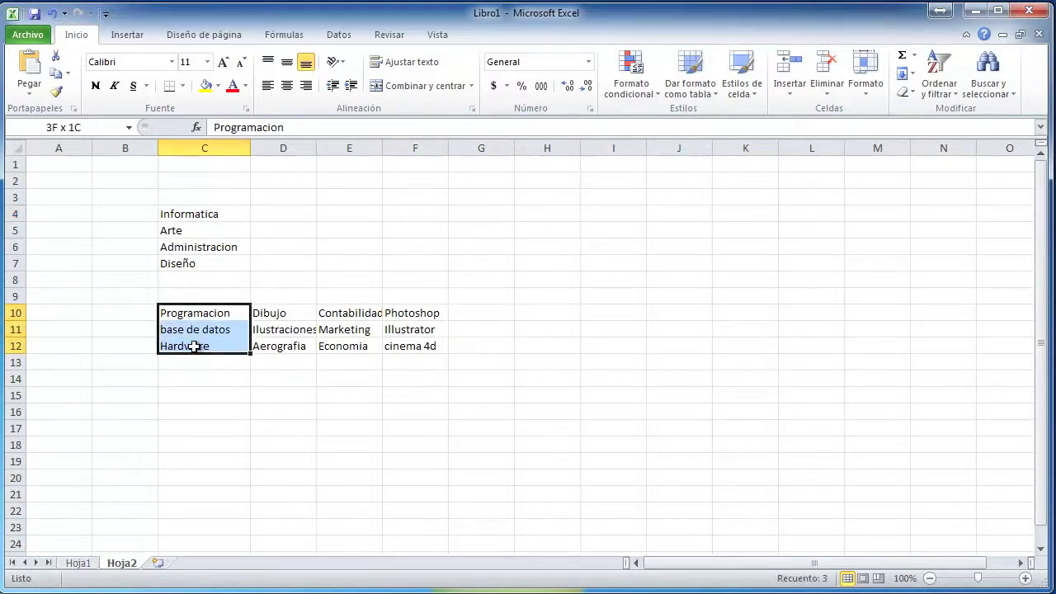
click(83, 129)
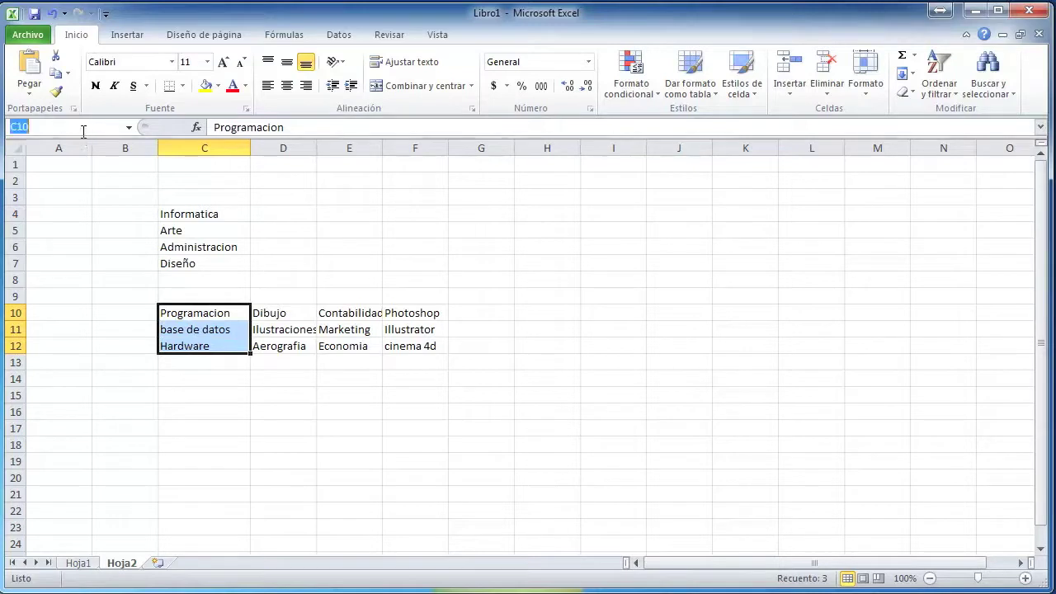
text(informatica)
key(Return)
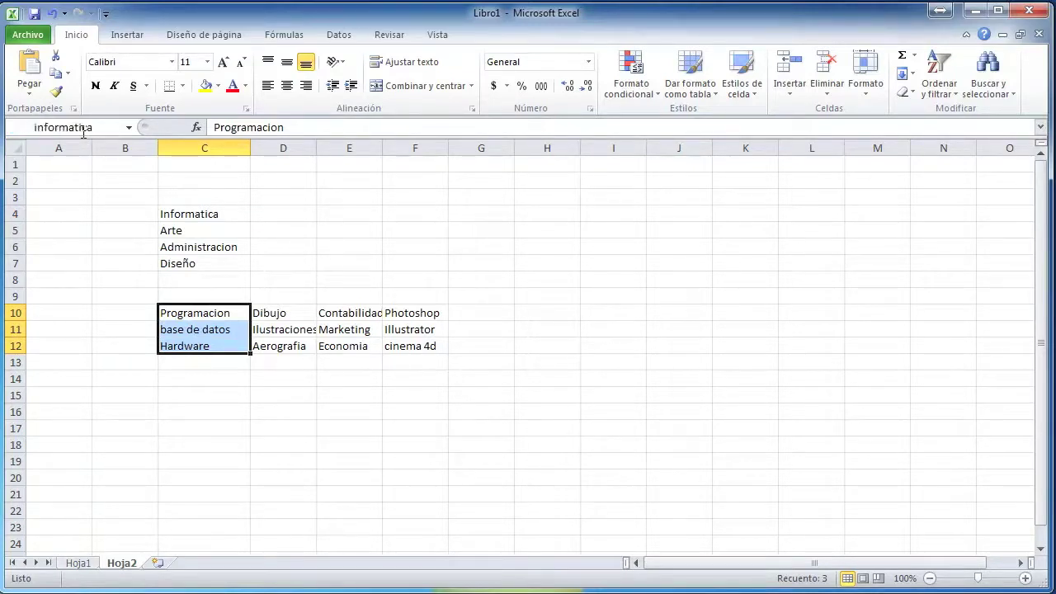
drag(278, 313, 278, 347)
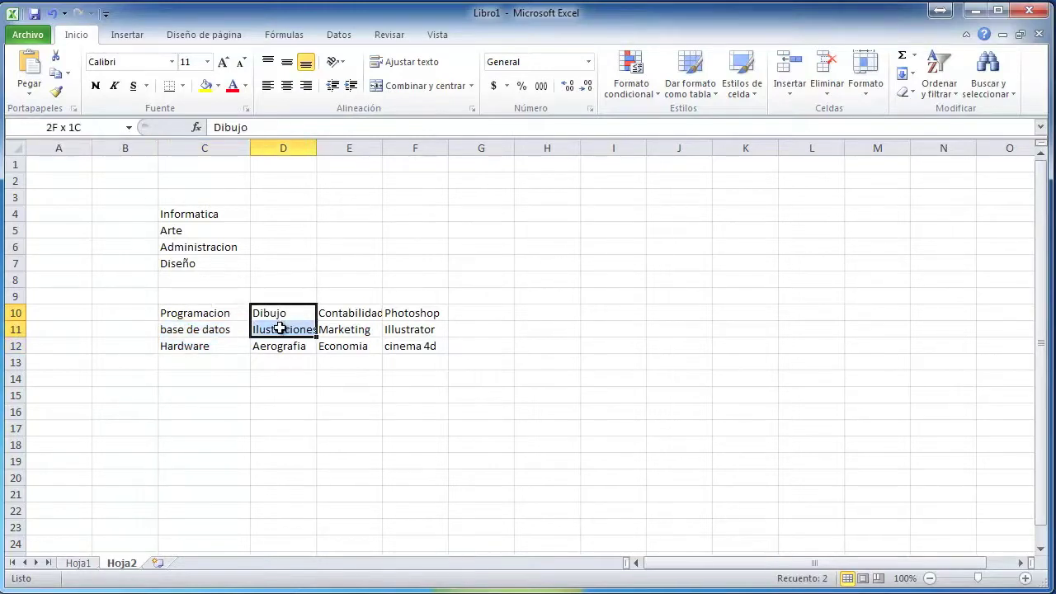
click(93, 130)
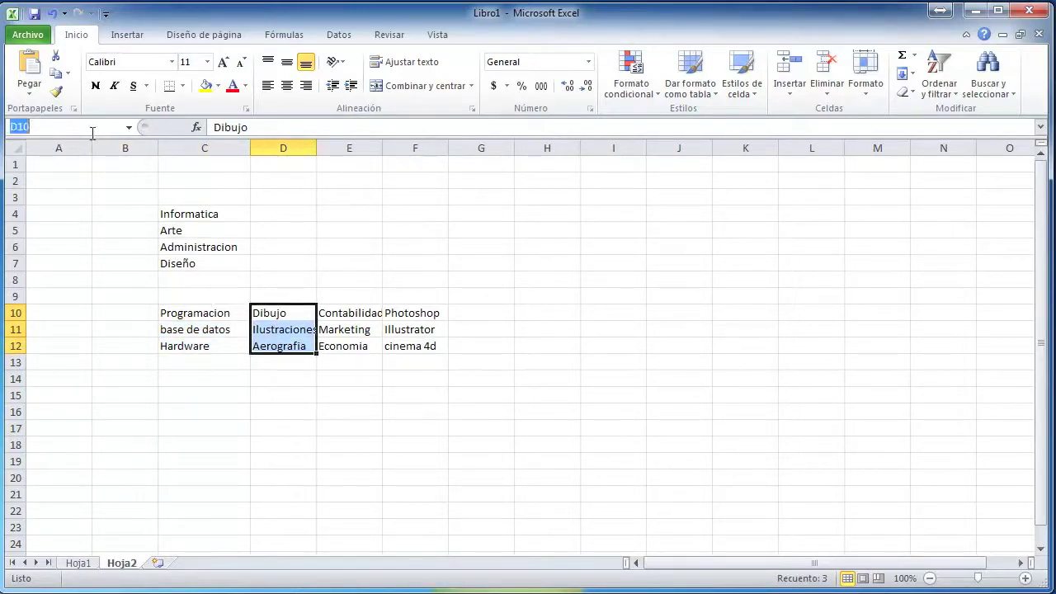
text(Ar)
key(Return)
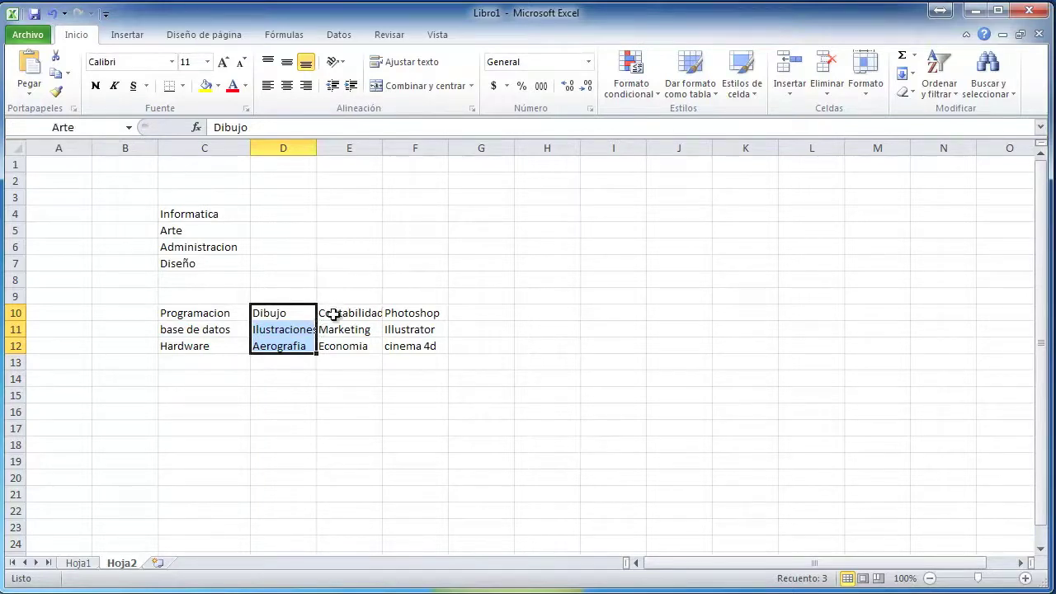
- Name E10:E12 'Administracion' and F10:F12 'Diseño' via the Name Box
drag(333, 315, 331, 345)
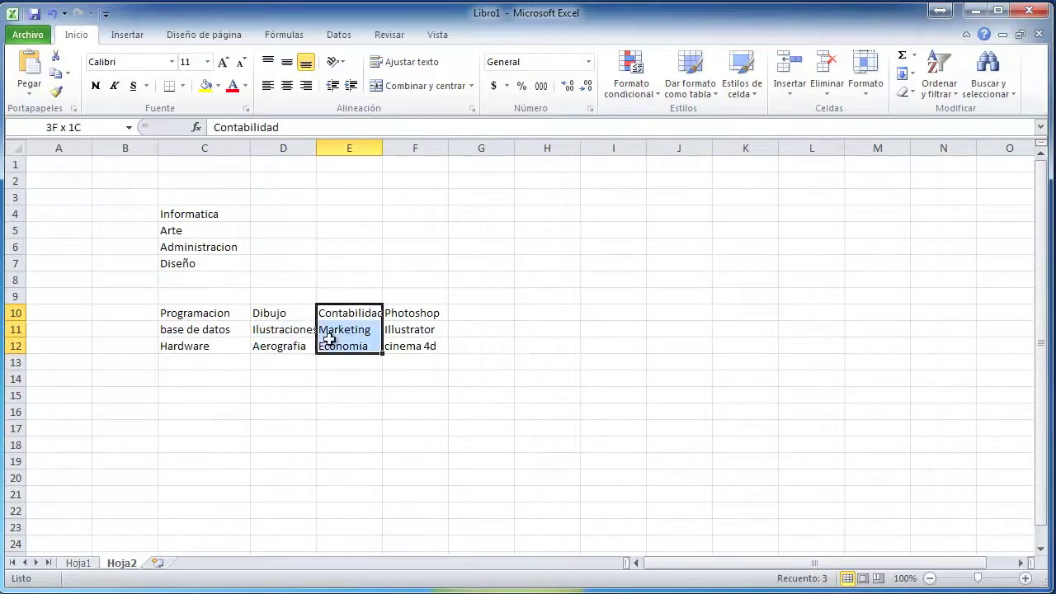
click(49, 126)
text(Ad)
key(Return)
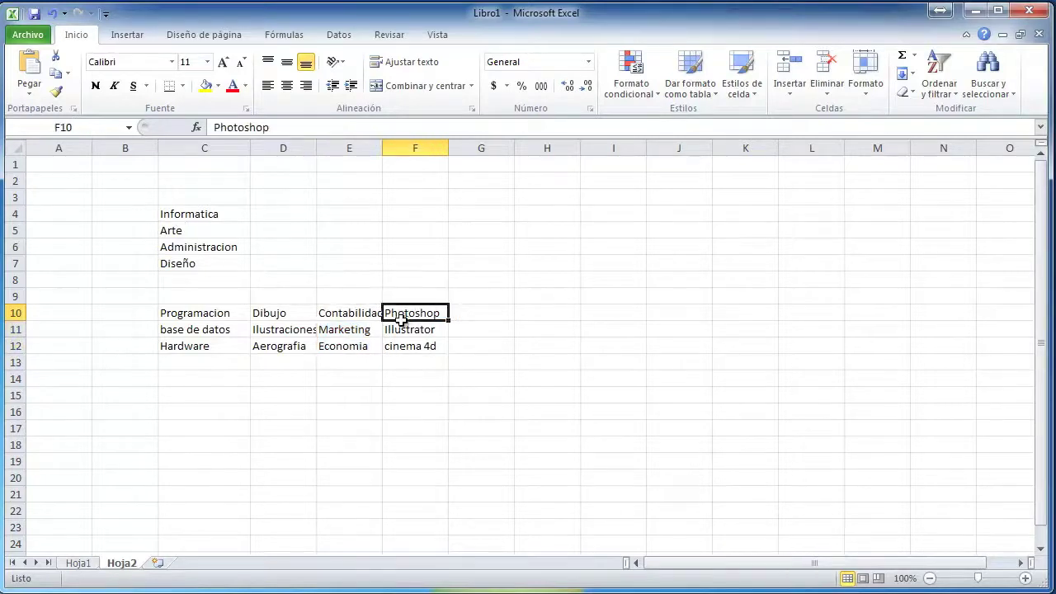
drag(396, 318, 398, 345)
click(102, 128)
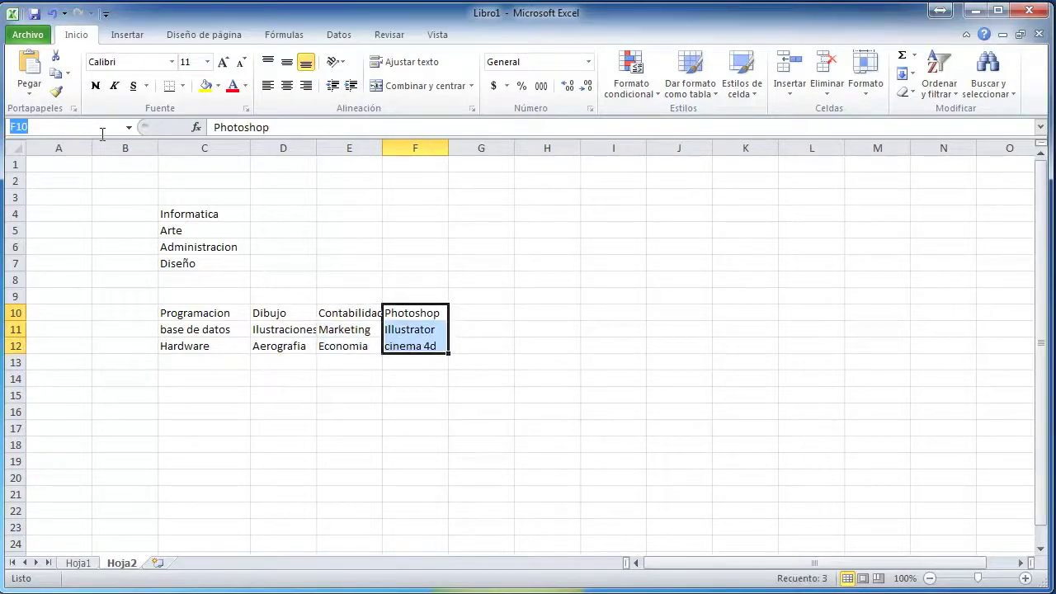
text(Diseño)
key(Return)
- Reselect the C10:C12 and D10:D12 ranges to confirm their new names
drag(193, 317, 200, 343)
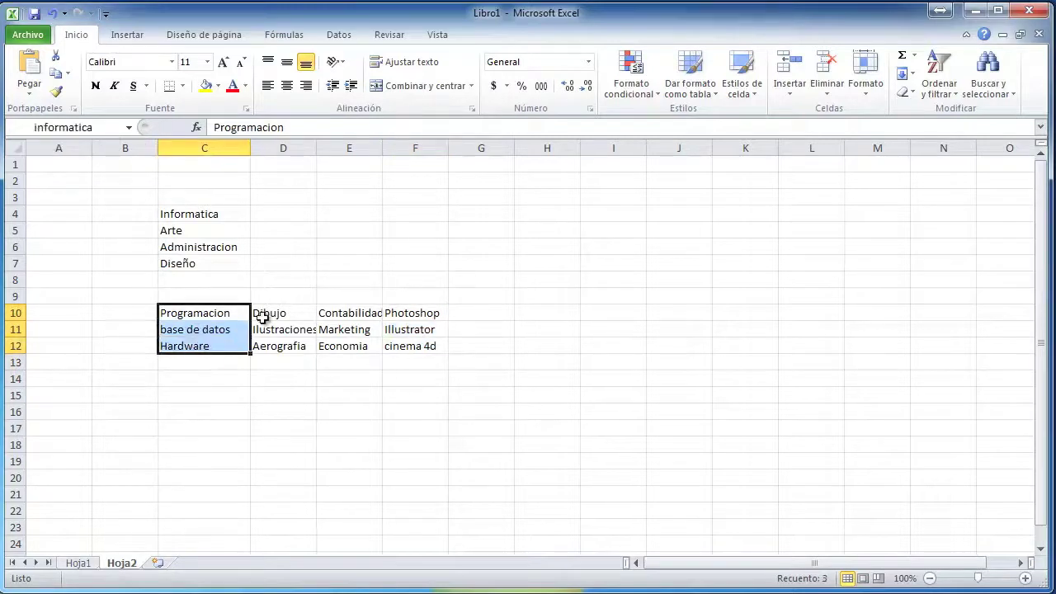
drag(261, 318, 264, 346)
click(193, 214)
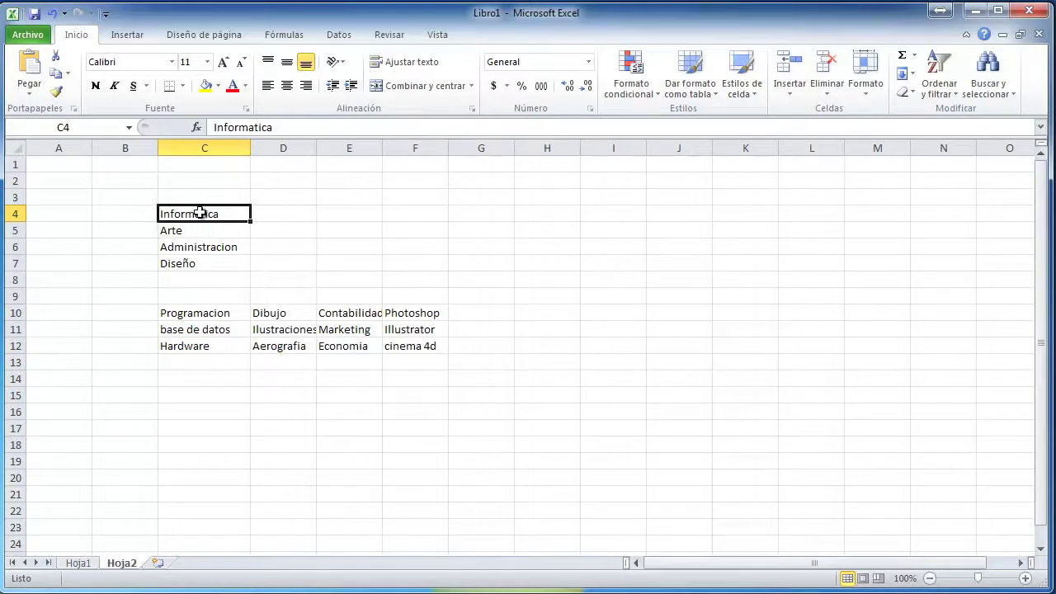
drag(189, 314, 191, 345)
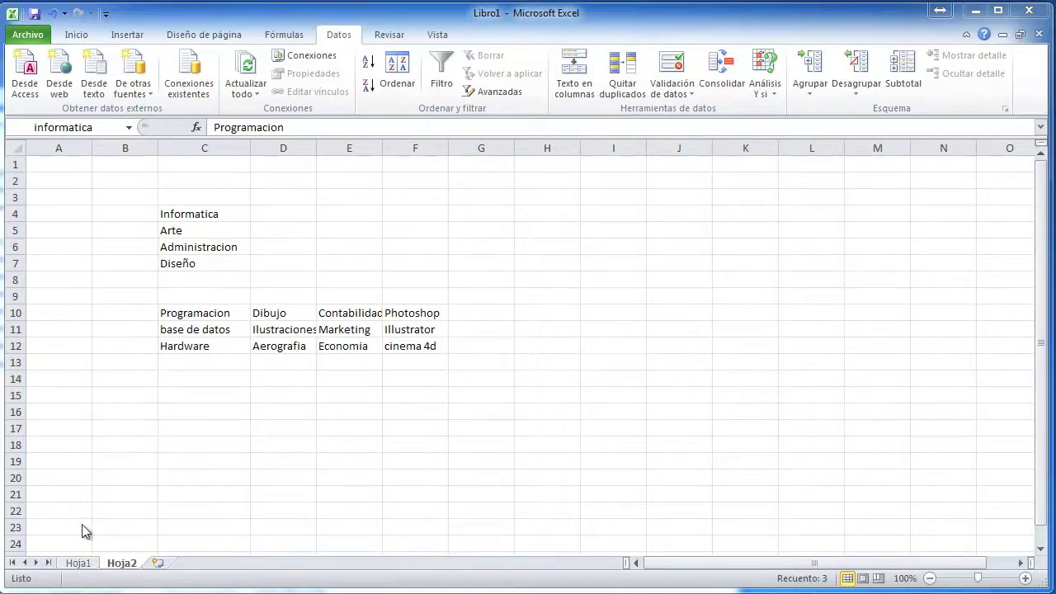
- On Hoja1, give C4 list validation with source =indirecto($C$3)
click(92, 568)
click(207, 217)
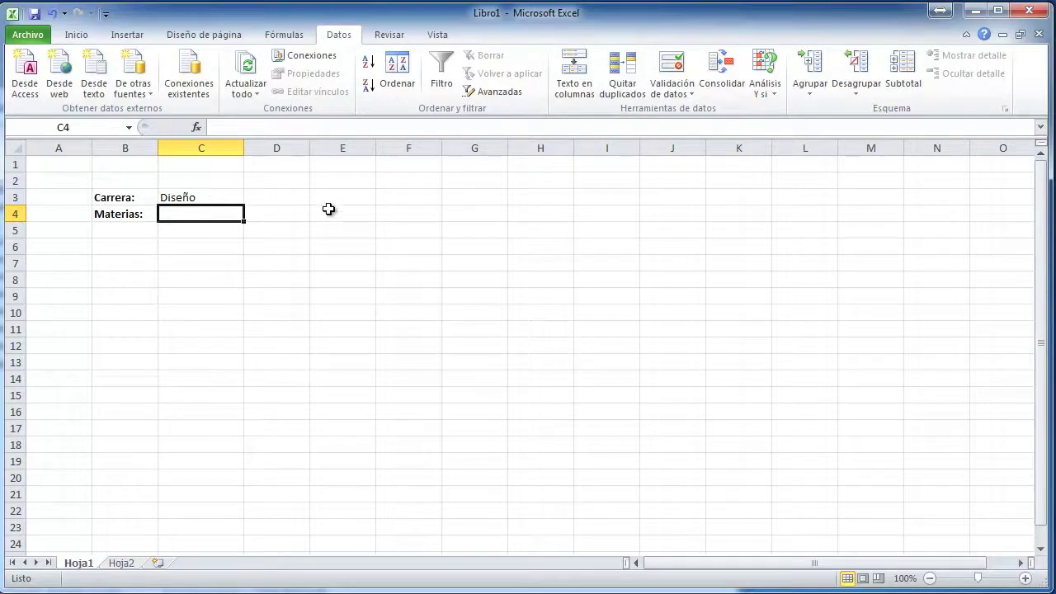
click(677, 89)
key(Return)
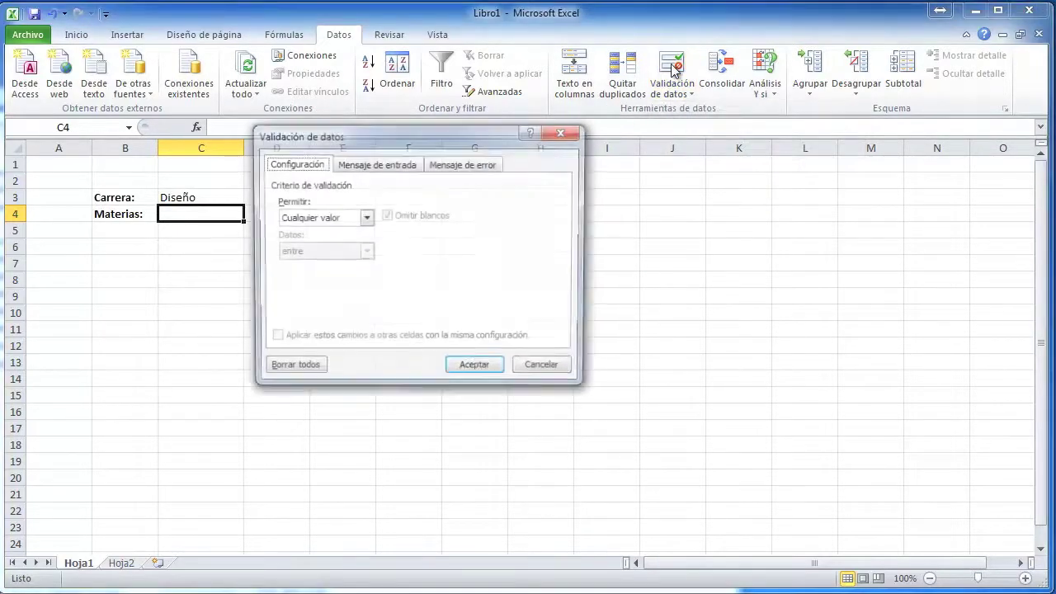
click(365, 217)
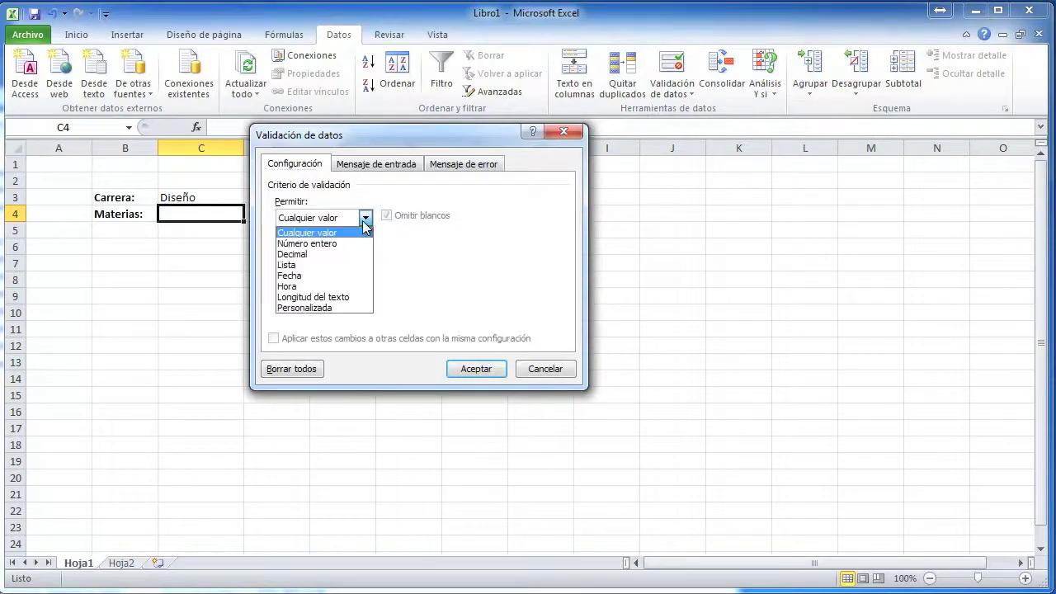
click(334, 265)
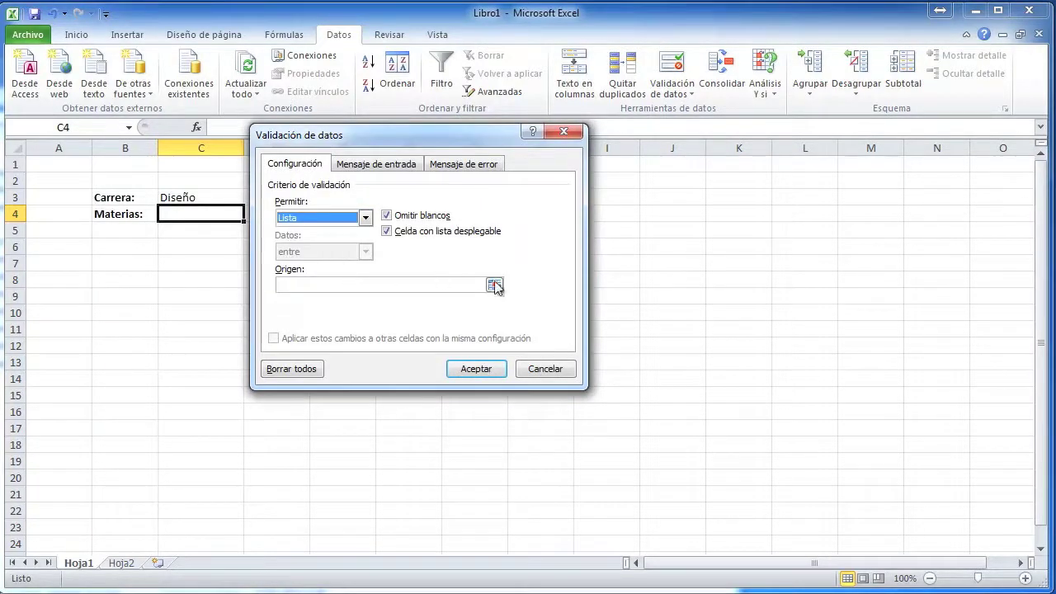
click(473, 284)
text(=indirecto()
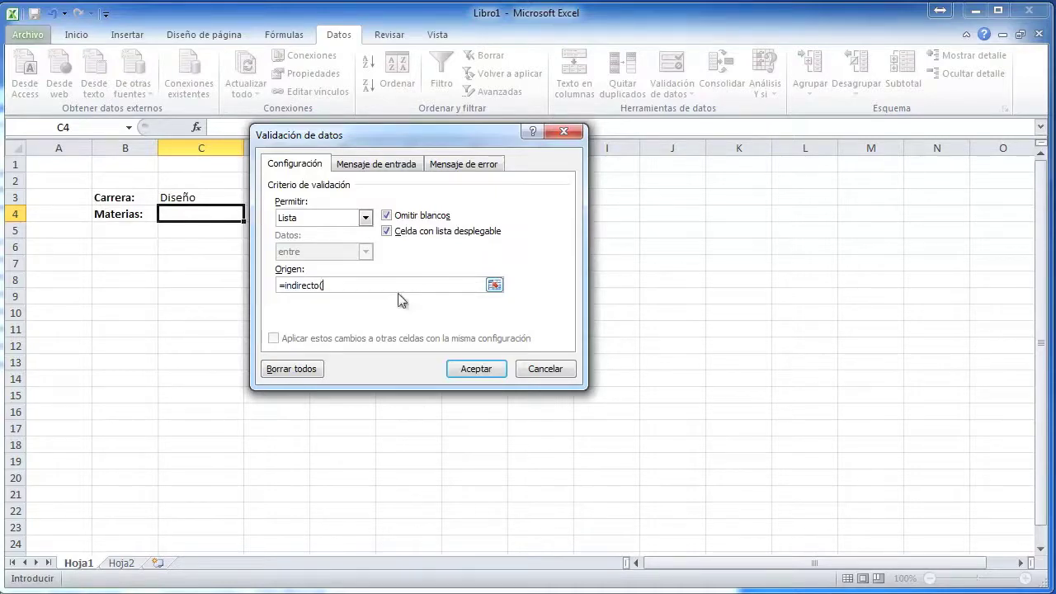
click(212, 196)
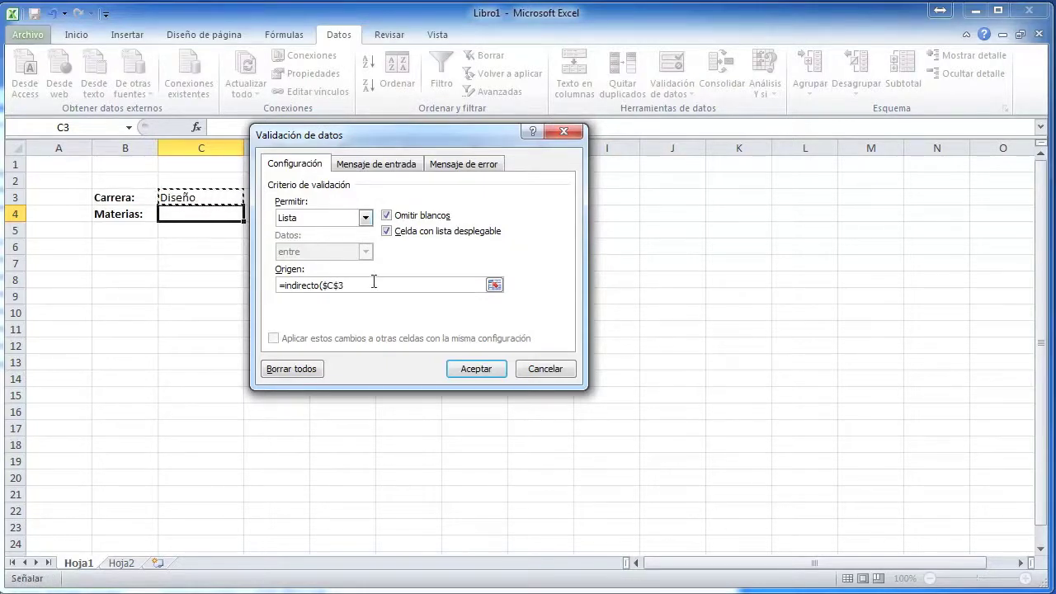
text())
click(488, 371)
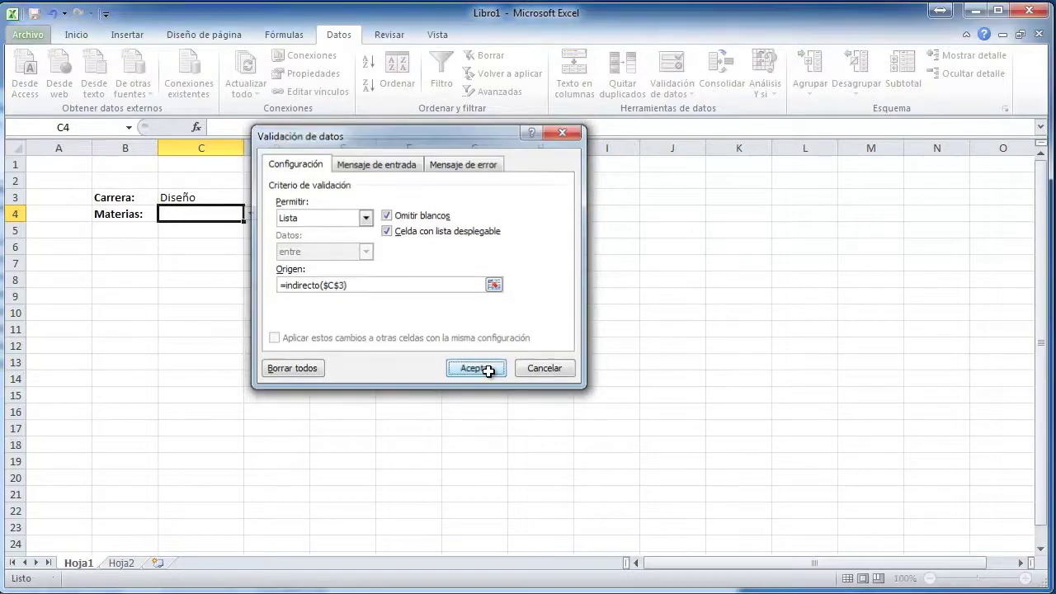
click(218, 196)
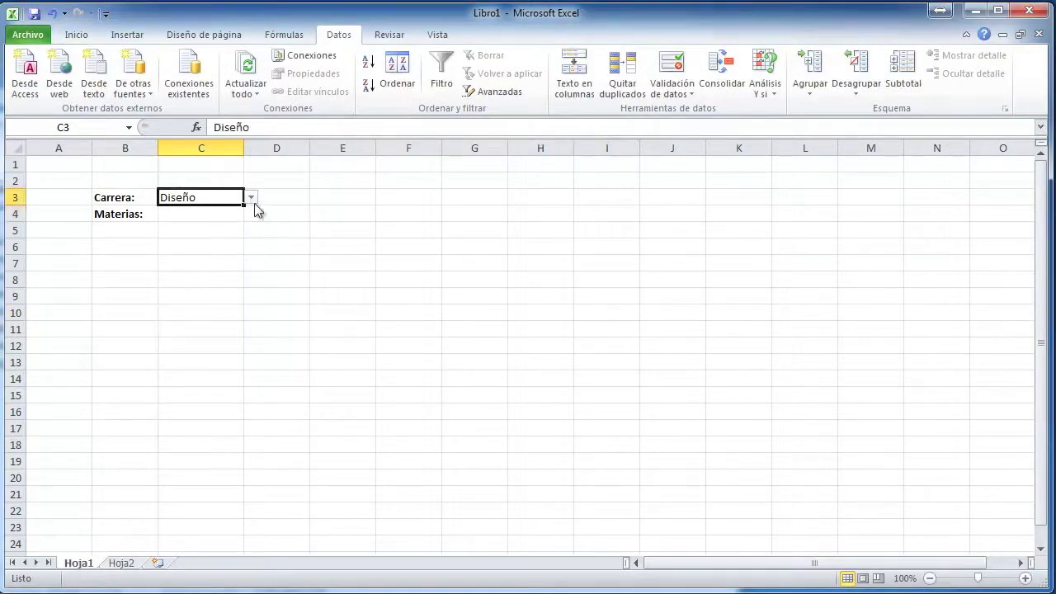
- Test the dropdowns: Informatica with Hardware, then Arte with Ilustraciones
click(251, 198)
click(238, 212)
click(224, 214)
click(251, 214)
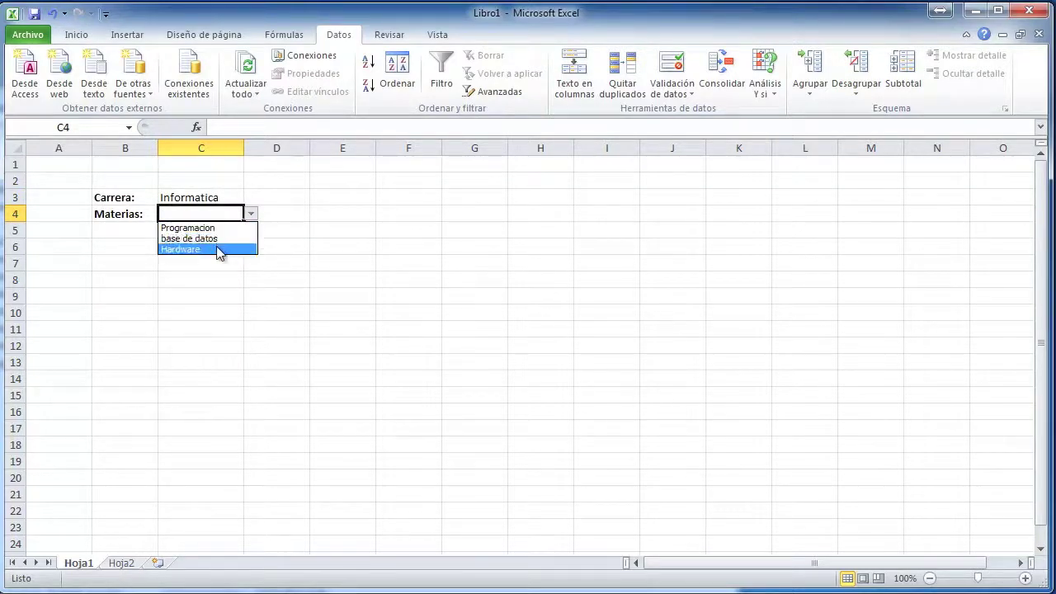
click(219, 249)
click(218, 197)
click(251, 198)
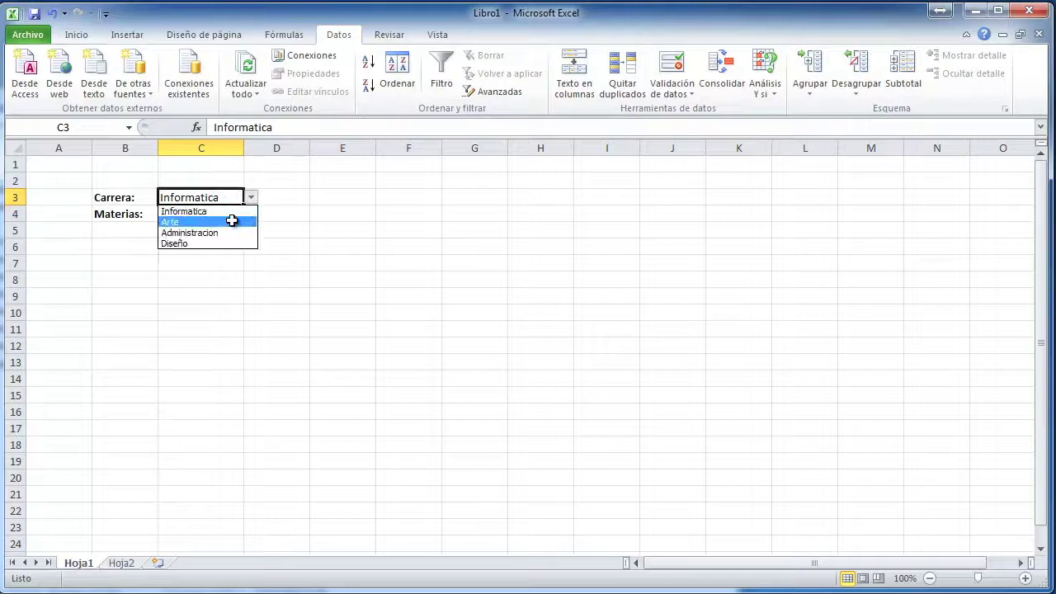
click(234, 223)
click(219, 212)
click(251, 214)
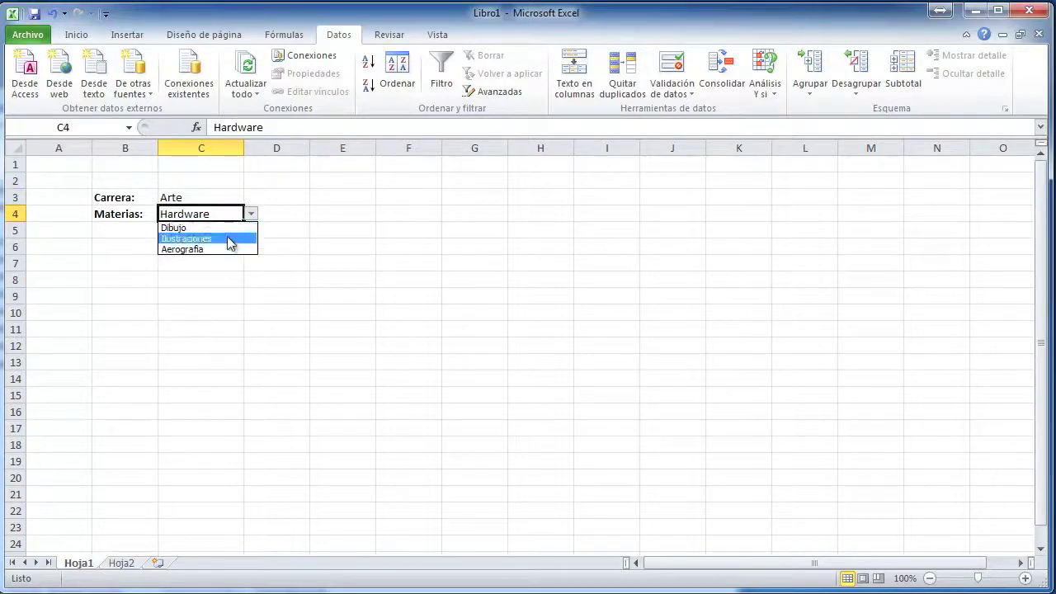
click(228, 239)
- Choose Administracion as Carrera and try Contabilidad, then Economia, as Materias
click(218, 198)
click(251, 198)
click(226, 232)
click(236, 213)
click(251, 214)
click(245, 228)
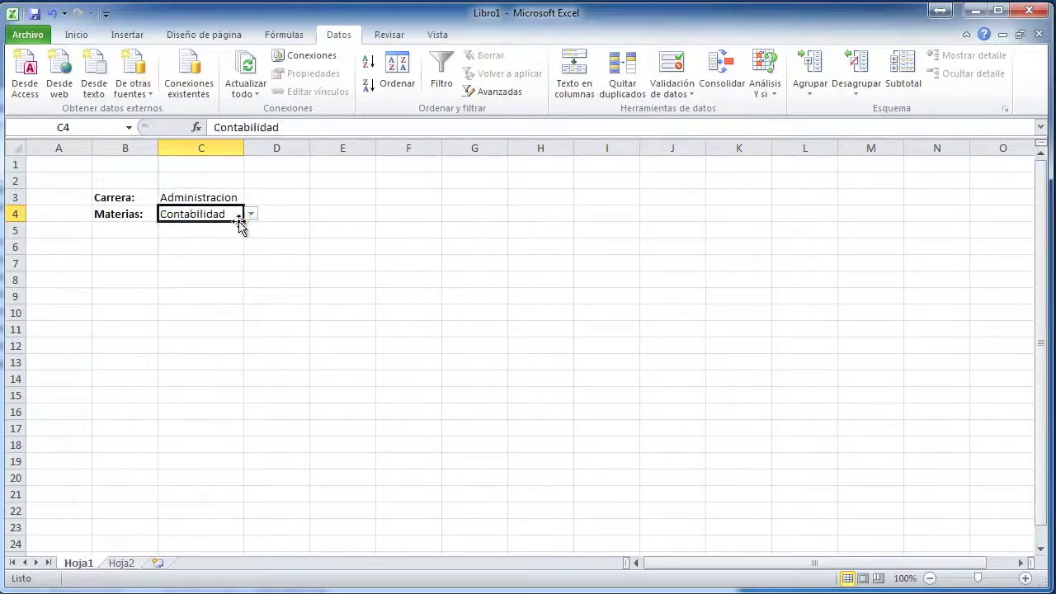
click(251, 215)
click(242, 245)
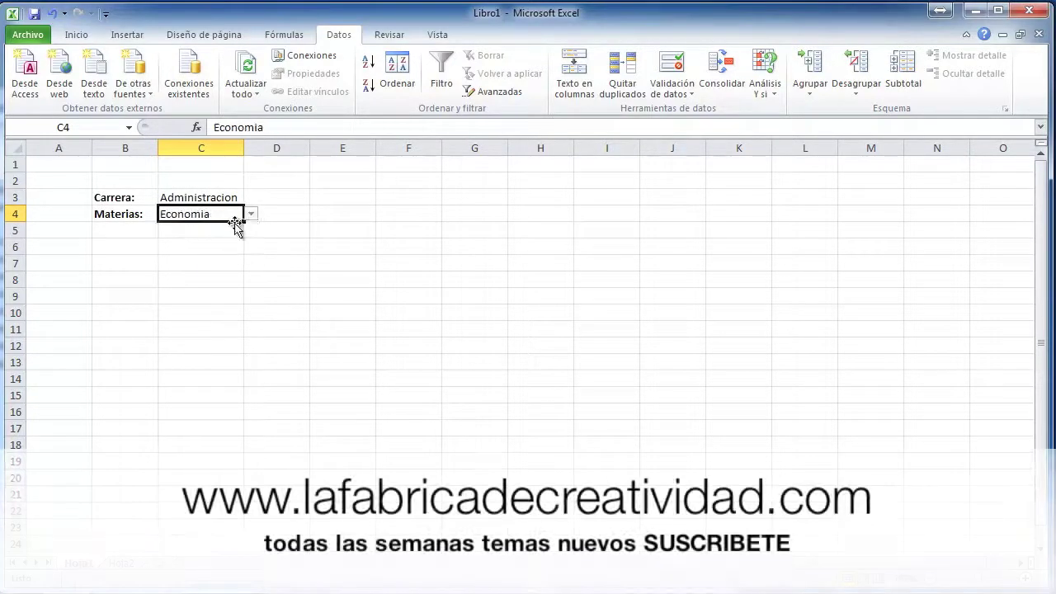
click(227, 199)
click(230, 212)
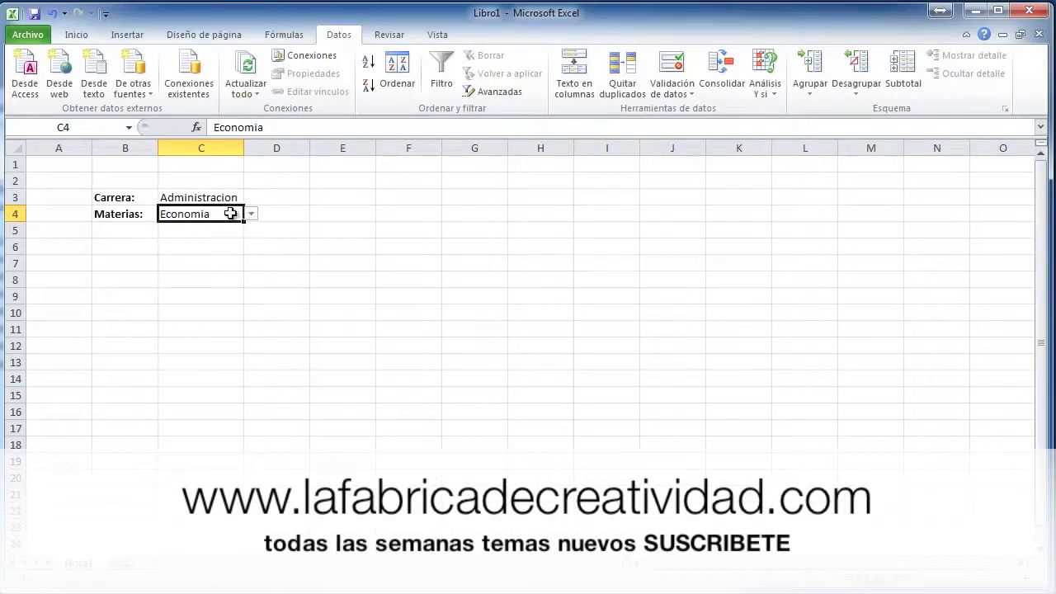
- Switch Carrera back to Informatica and pick Programacion as the subject
click(186, 199)
click(251, 198)
click(224, 213)
click(224, 213)
click(251, 214)
click(229, 227)
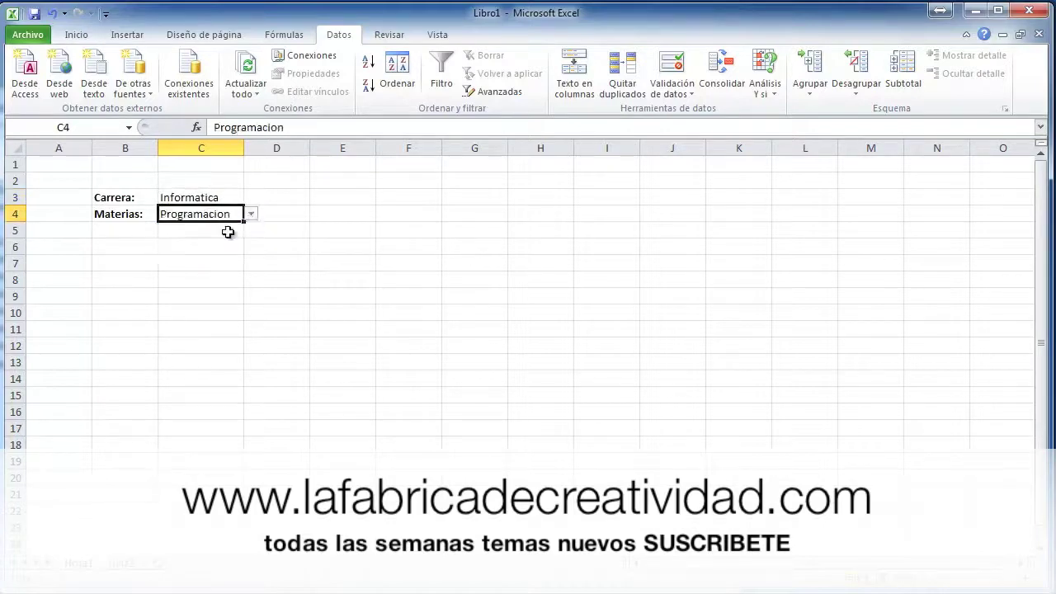
- Set Carrera to Administracion and Materias to Marketing, then start the Costo label in B5
click(229, 198)
click(251, 198)
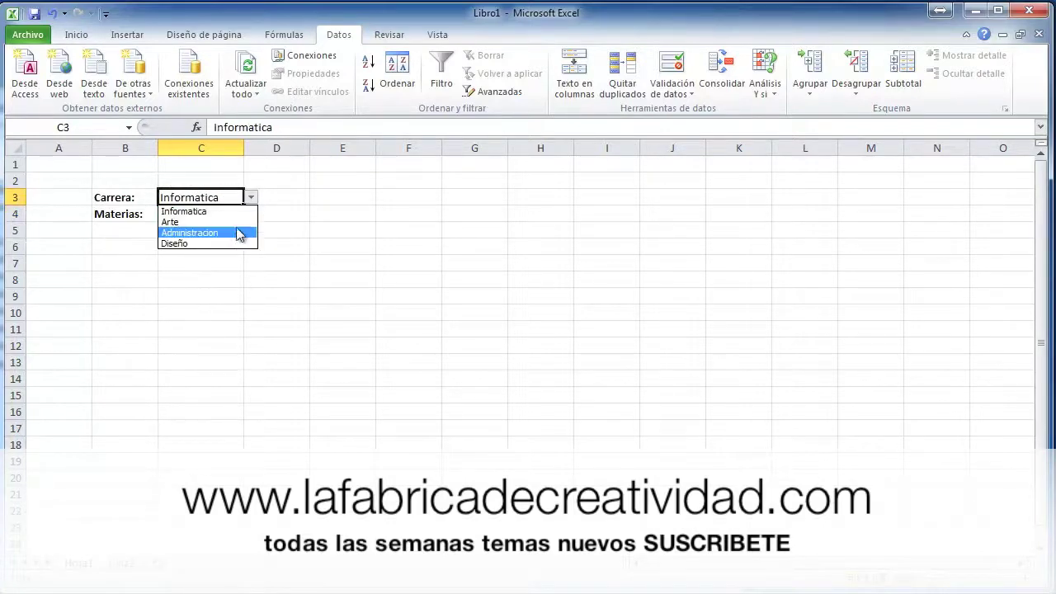
click(236, 233)
click(238, 215)
click(251, 214)
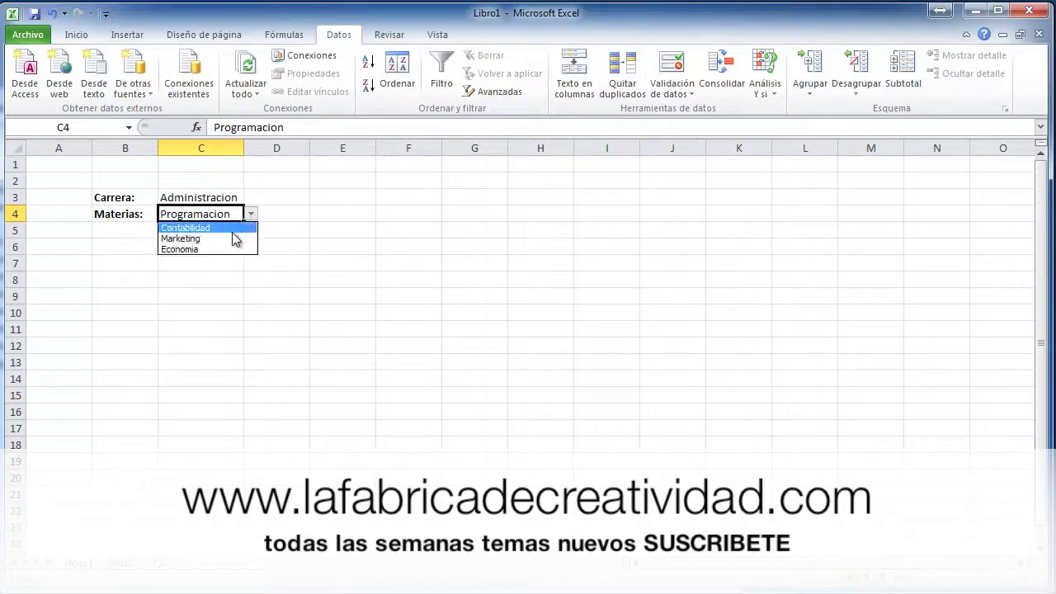
click(223, 229)
click(219, 199)
click(219, 214)
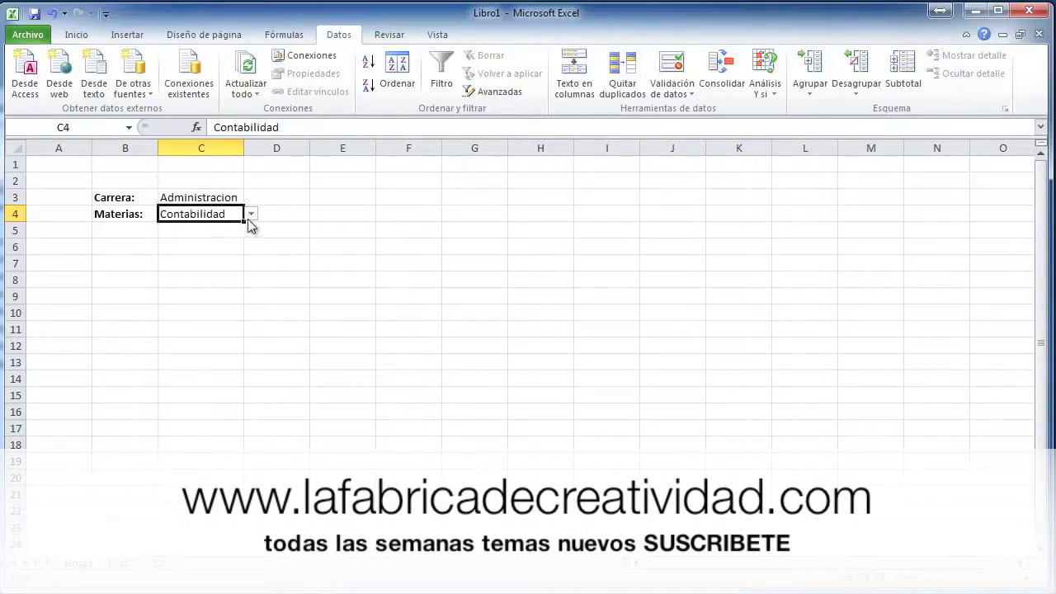
click(251, 215)
click(227, 238)
click(137, 234)
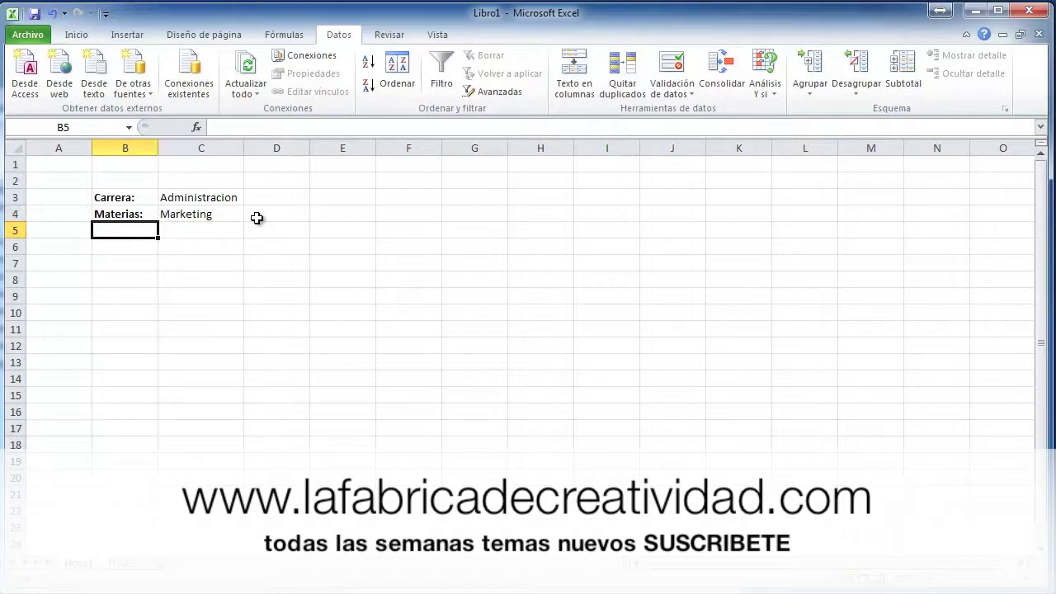
text(Costo:)
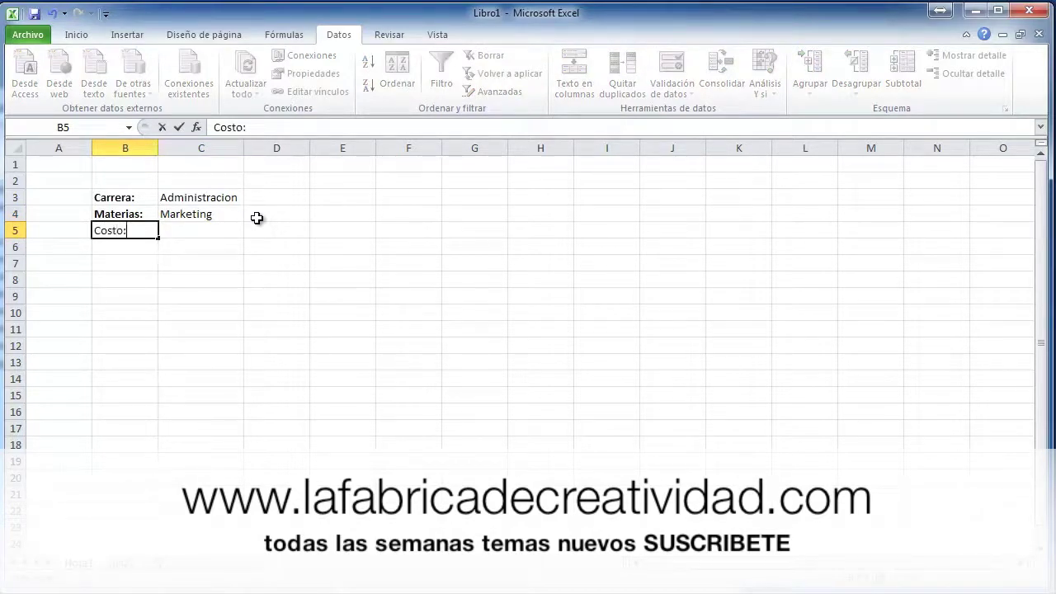
- Confirm the Costo: label in B5 and make it bold
key(Return)
click(136, 231)
click(76, 35)
click(95, 85)
click(170, 232)
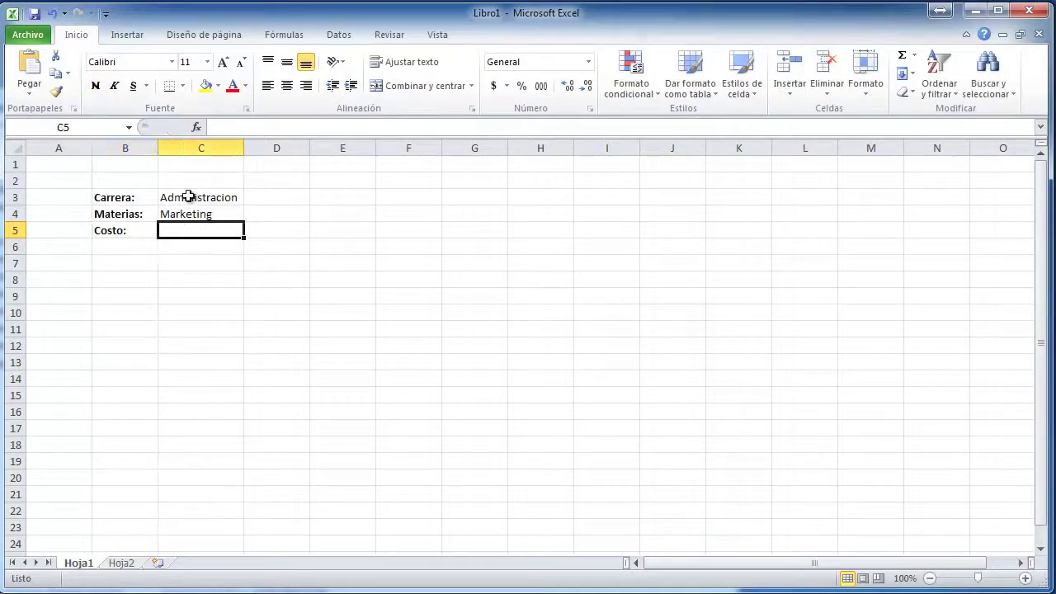
- Set Carrera to Informatica and Materias to Programacion
click(206, 198)
click(250, 198)
click(214, 207)
click(223, 214)
click(251, 214)
click(216, 227)
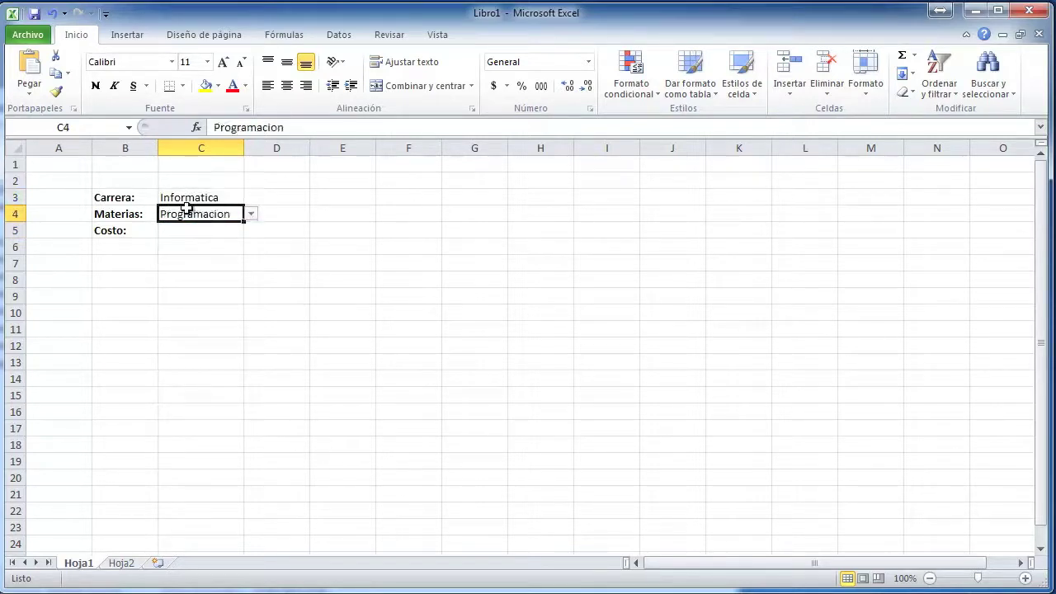
click(182, 232)
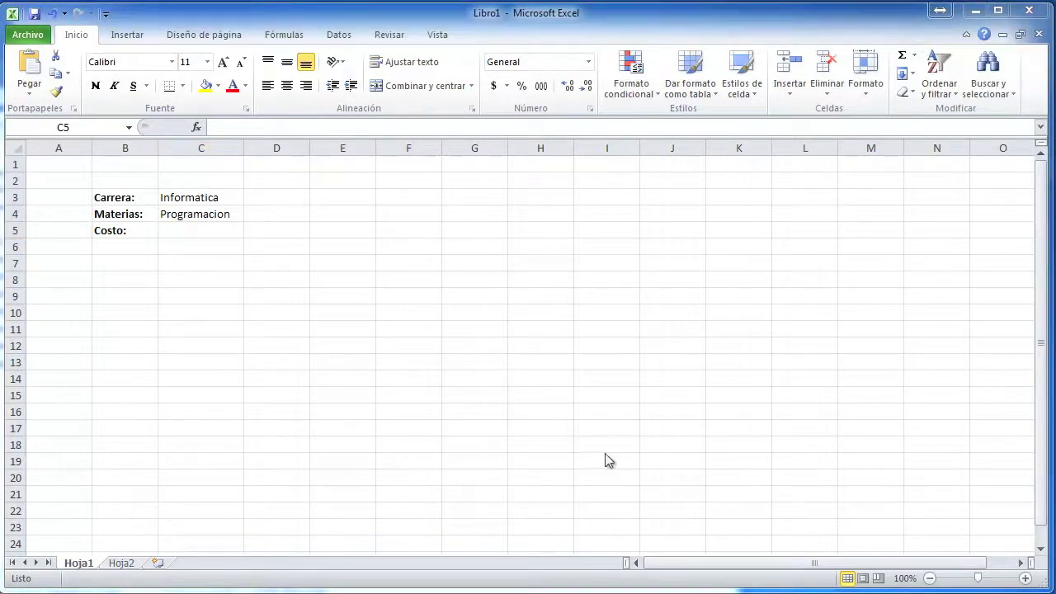
click(121, 563)
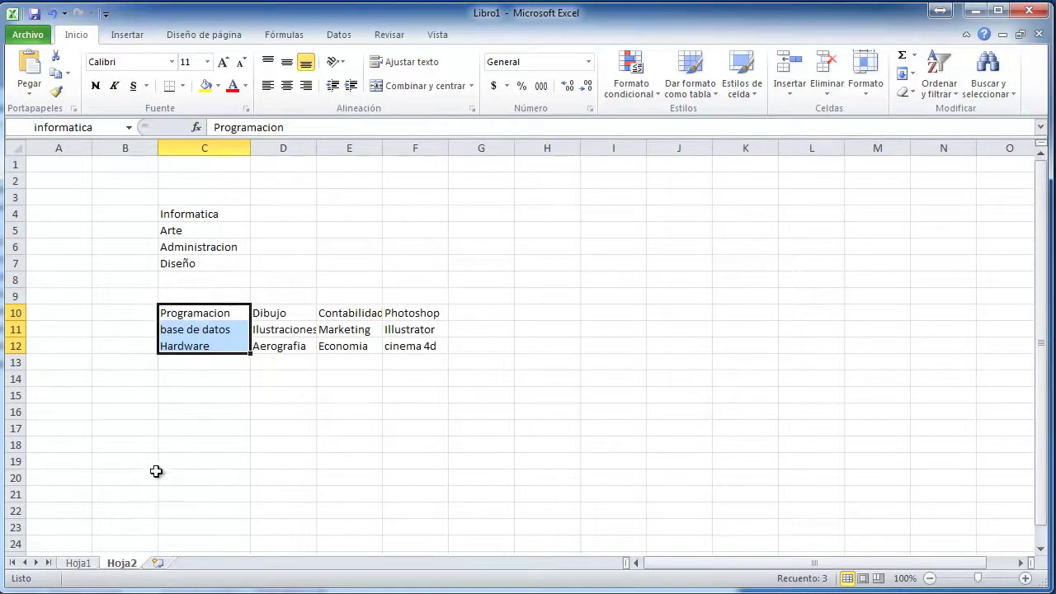
- Copy the Informatica subjects to C15:C17 and the Arte subjects to C18:C20
double_click(129, 565)
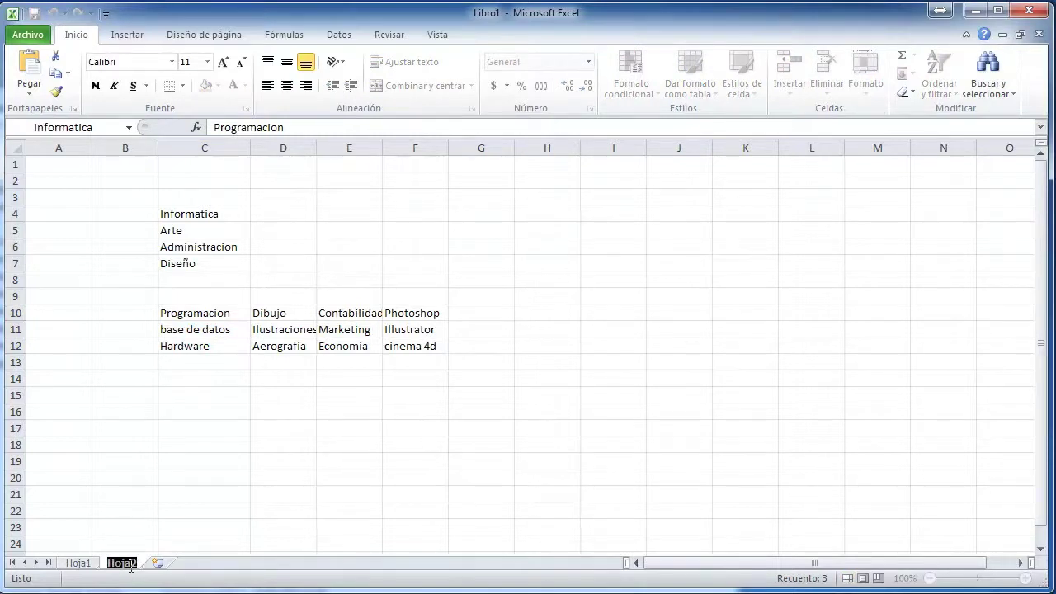
click(196, 378)
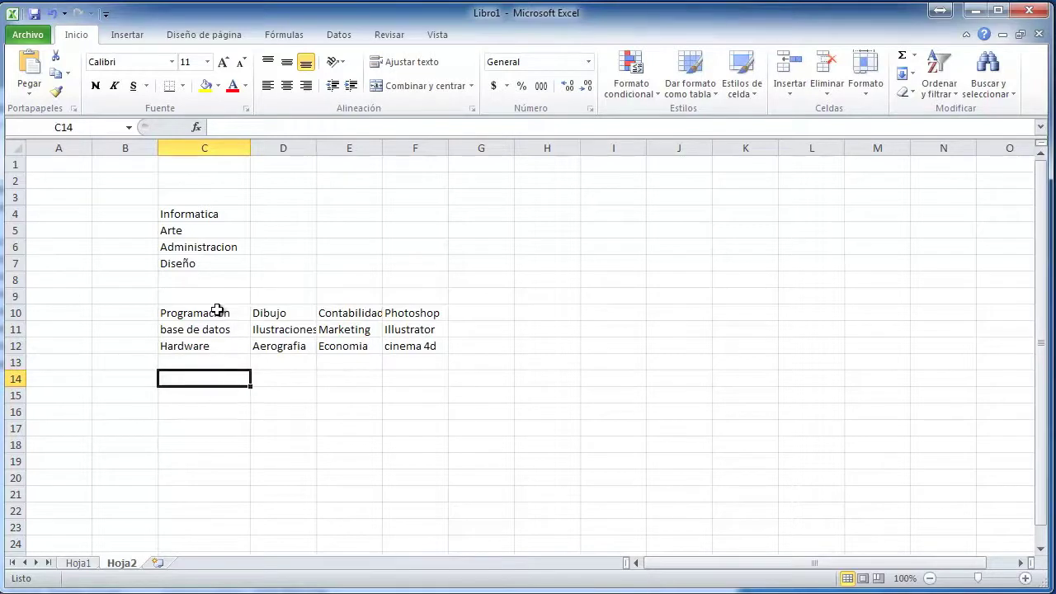
drag(216, 313, 205, 349)
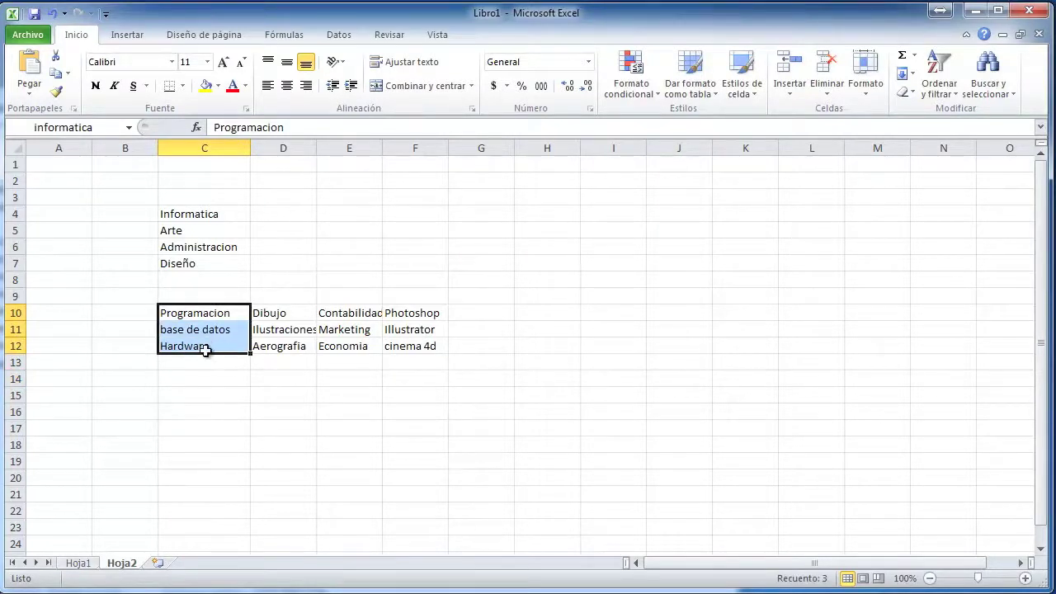
key(ctrl+c)
click(205, 394)
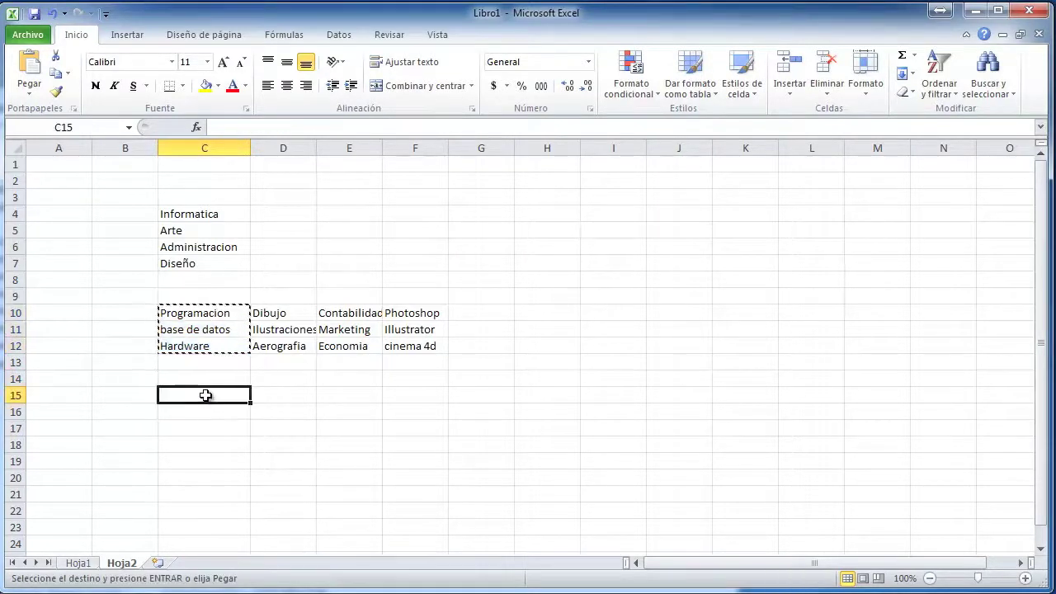
key(Return)
drag(295, 314, 291, 341)
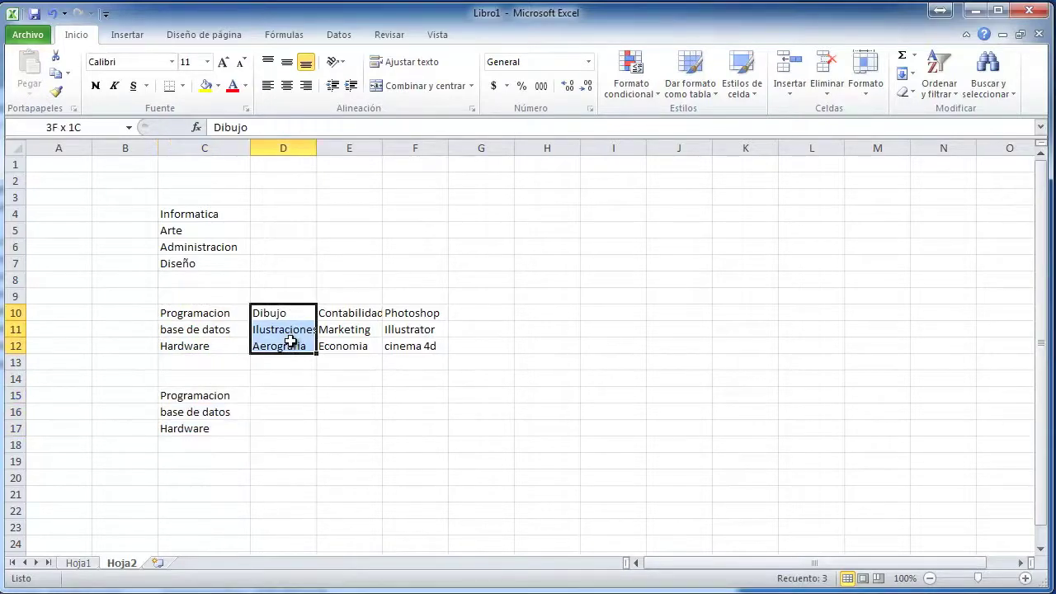
key(ctrl+c)
click(200, 441)
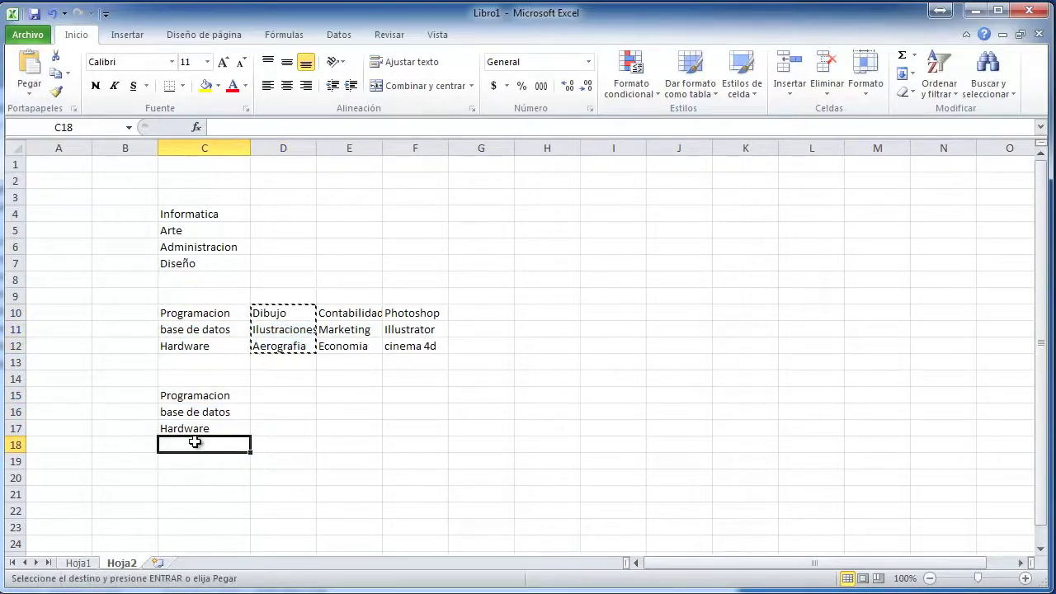
key(Return)
- Paste the Administracion subjects into C21:C23 and the Diseño subjects into C24:C26
drag(346, 314, 344, 347)
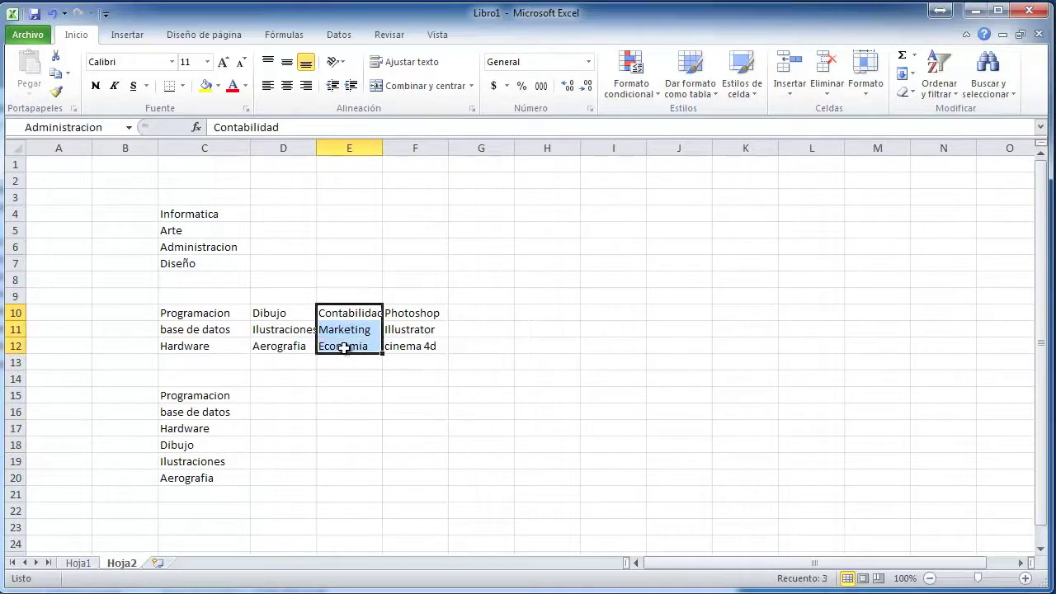
click(195, 492)
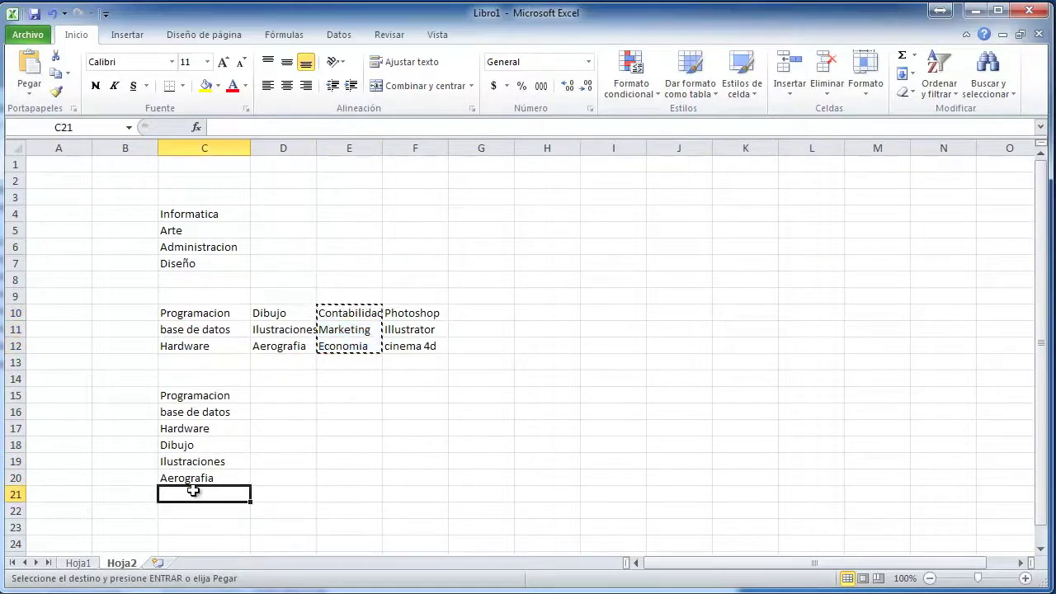
key(Return)
drag(406, 310, 402, 350)
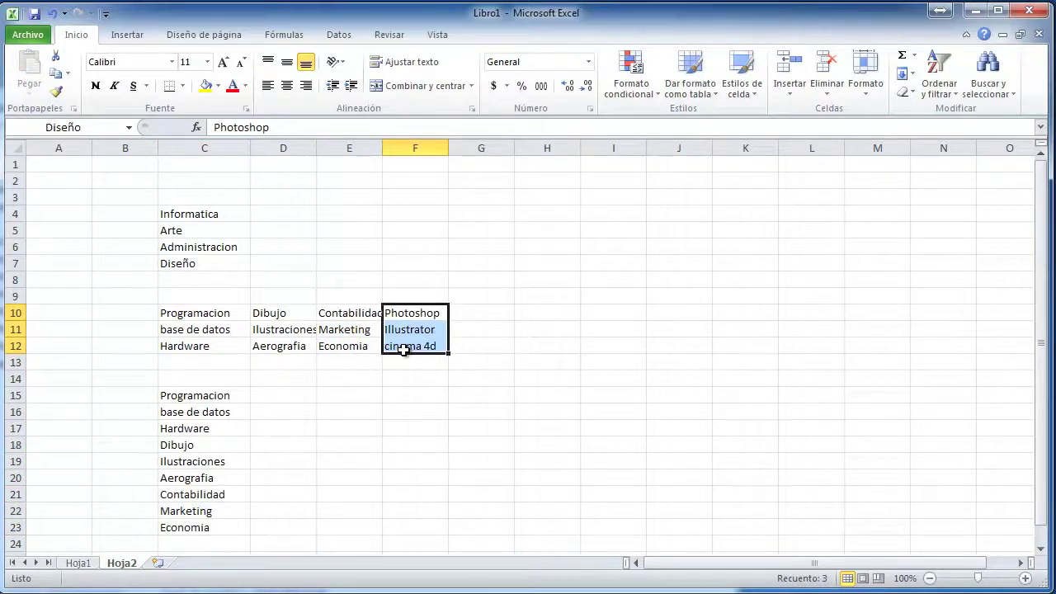
key(ctrl+c)
click(201, 539)
key(Return)
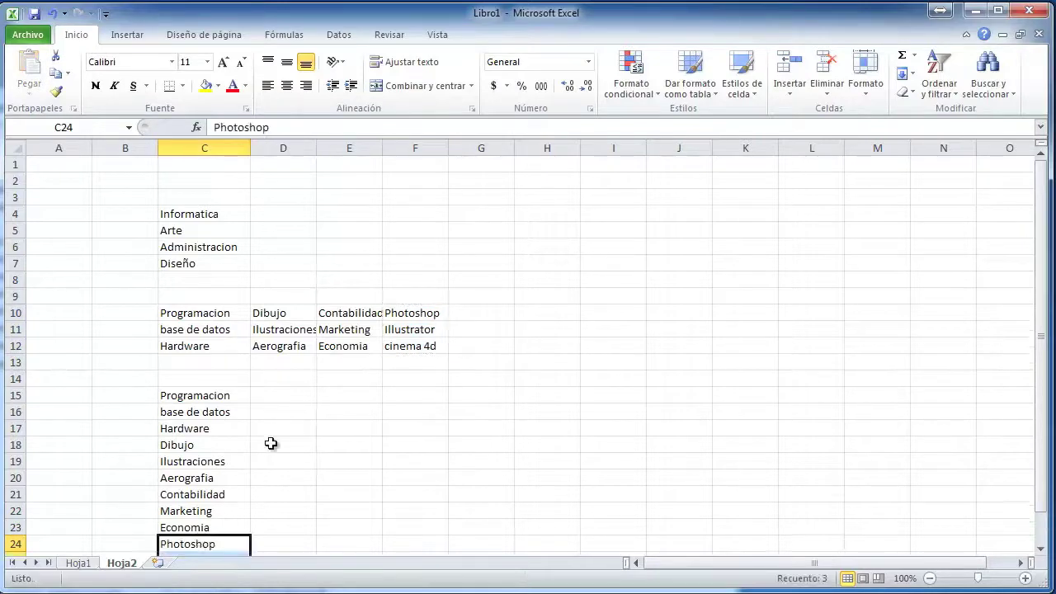
scroll(270, 444, down, 1)
scroll(278, 429, down, 1)
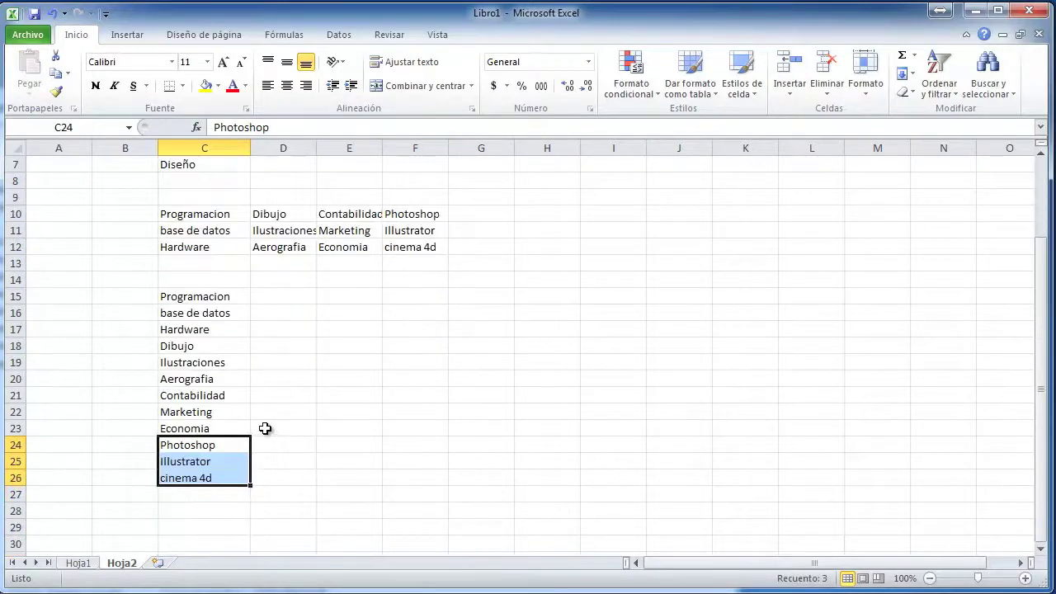
click(277, 297)
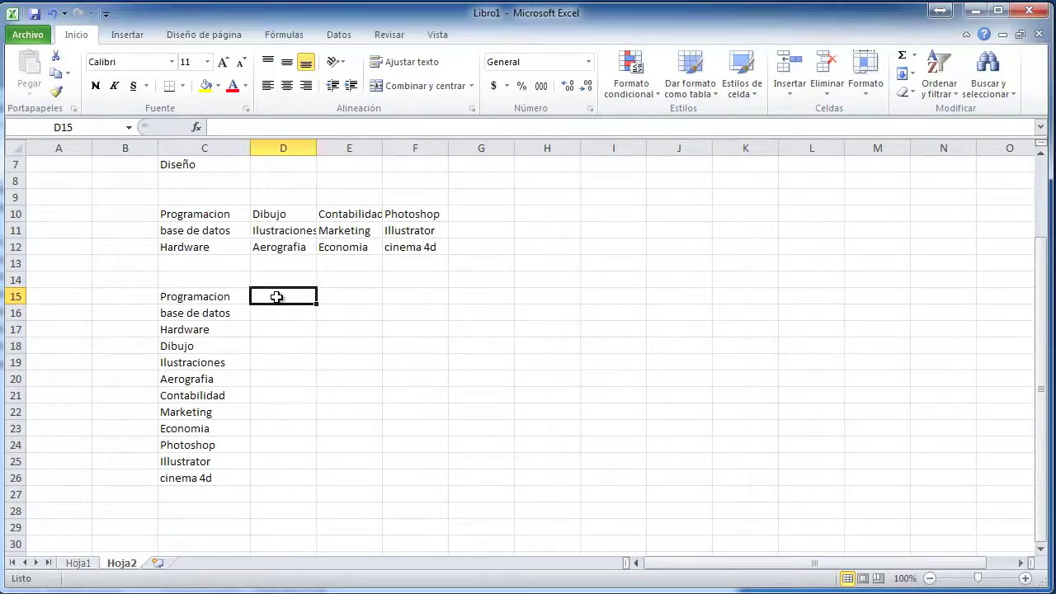
- Enter prices 250, 200, 150, 100 and 180 for Programacion through Ilustraciones
text(250)
key(Return)
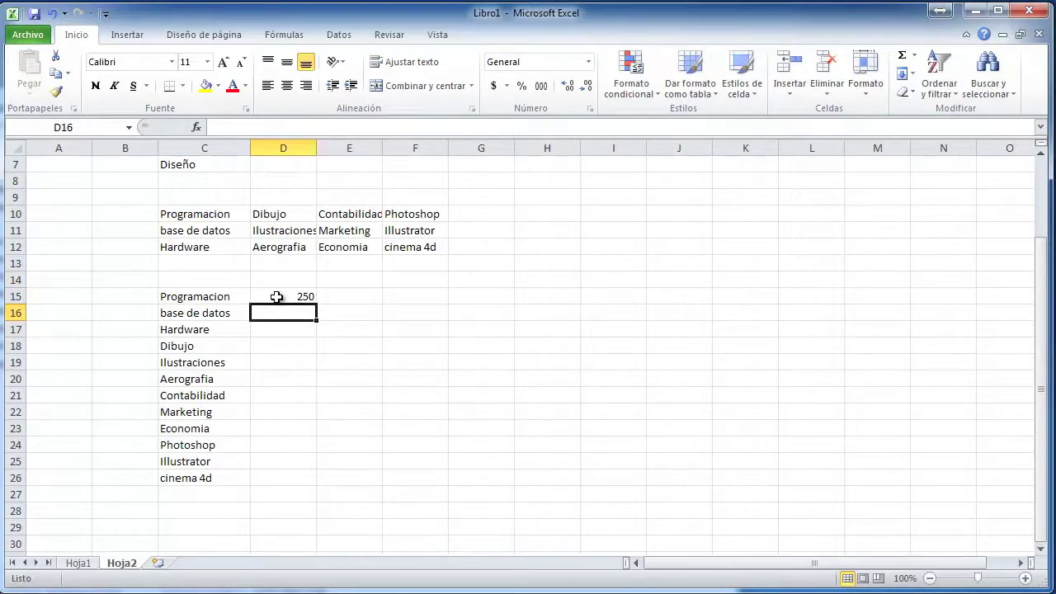
text(200)
key(Return)
text(150)
key(Return)
text(100)
key(Return)
text(180)
key(Return)
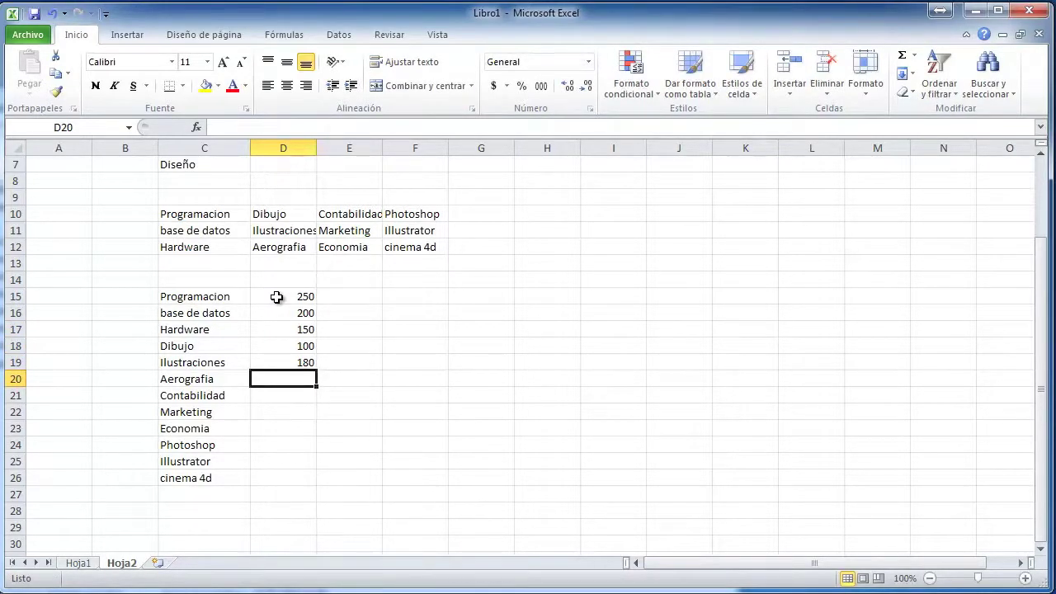
- Enter prices 80, 120, 160, 200, 165, 175 and 325 for Aerografia through cinema 4d
text(30)
key(BackSpace)
key(BackSpace)
text(80)
key(Return)
text(120)
key(Return)
text(160)
key(Return)
text(200)
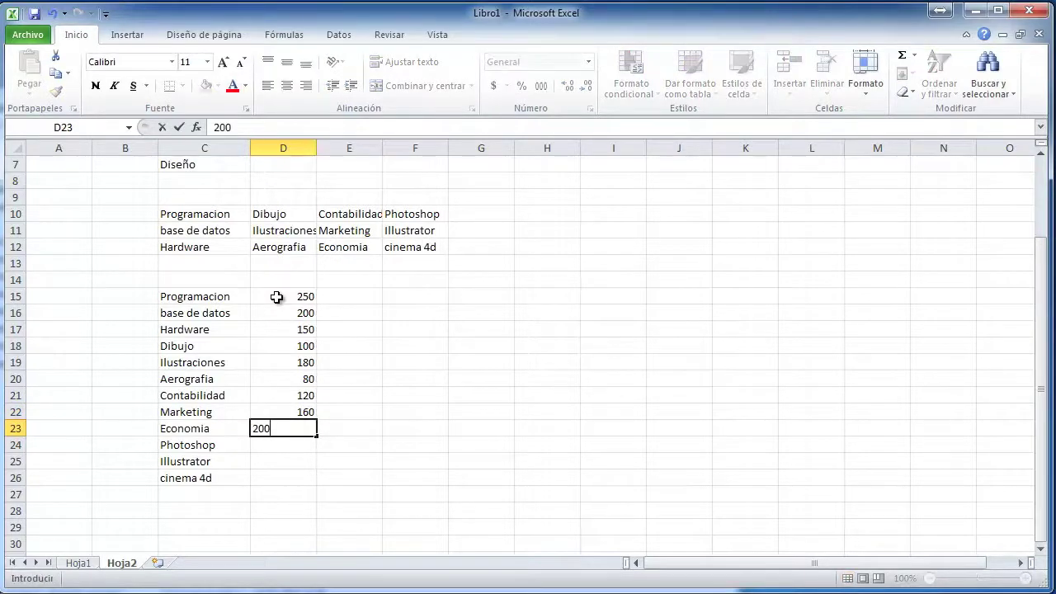
key(Return)
text(165)
key(Return)
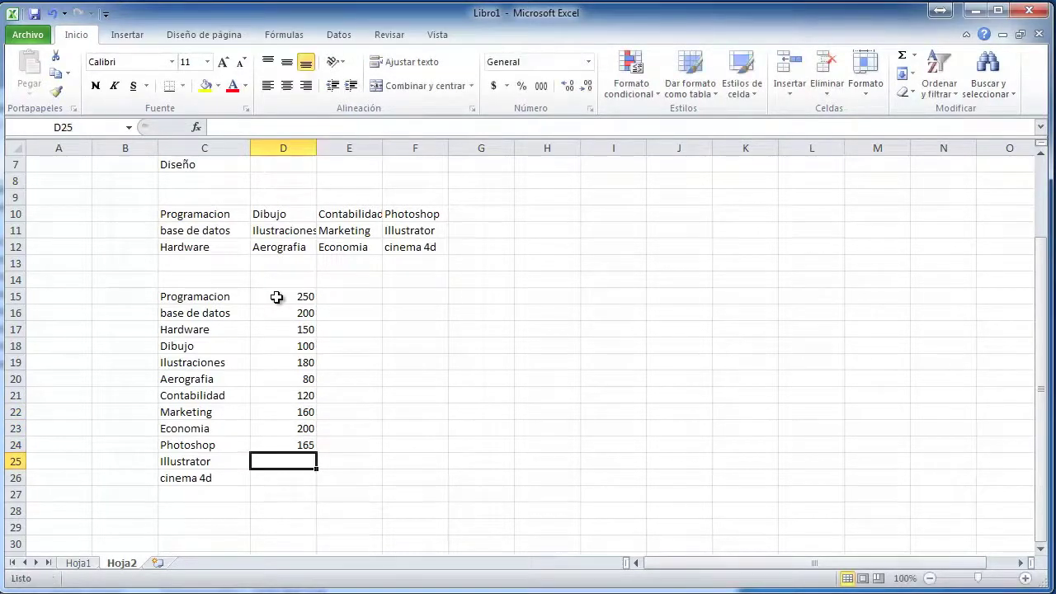
text(175)
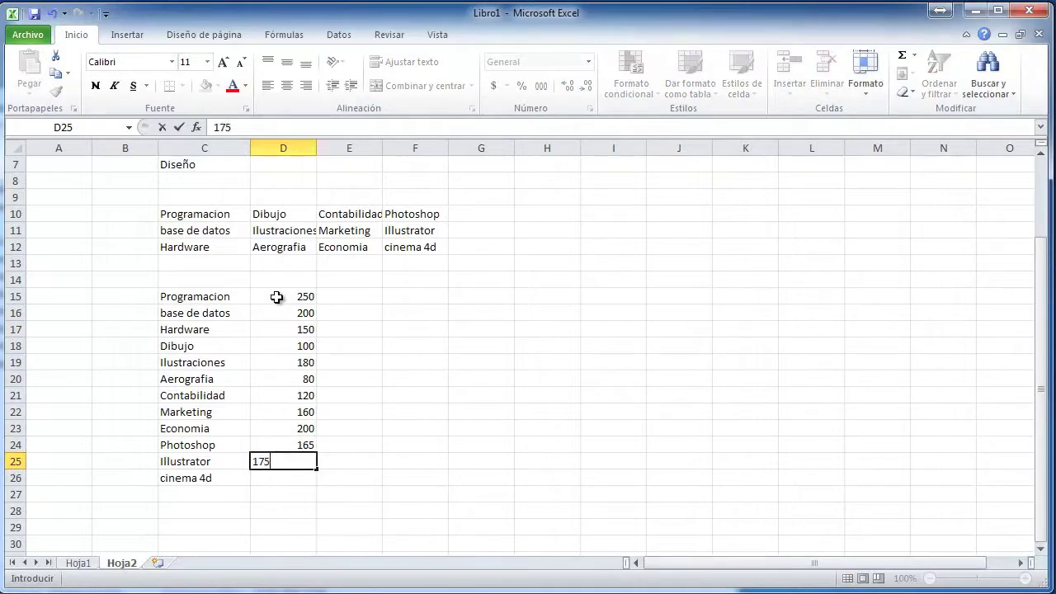
key(Return)
text(32)
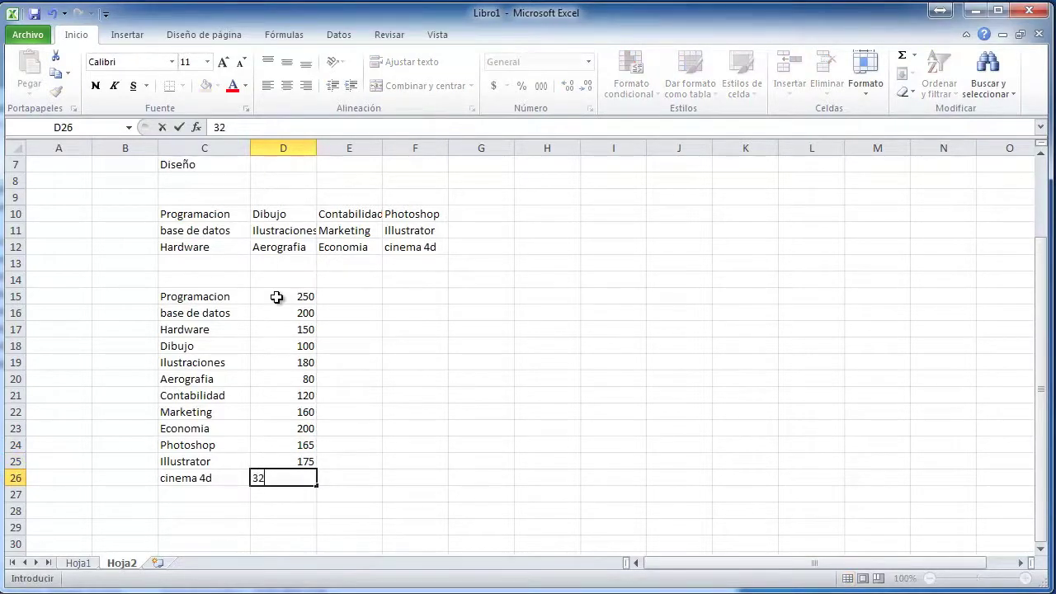
text(5)
key(Return)
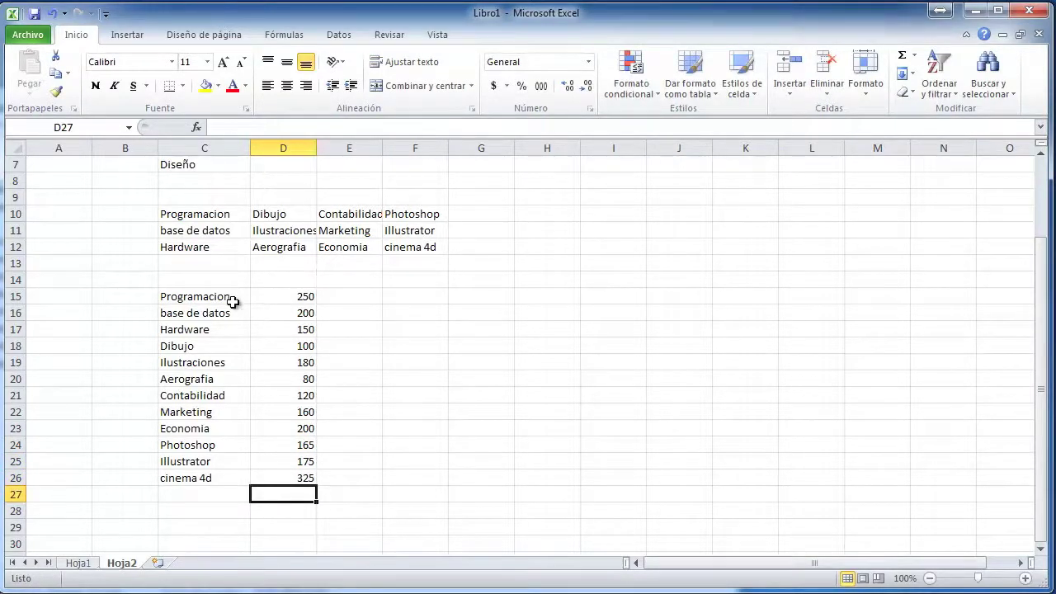
click(235, 298)
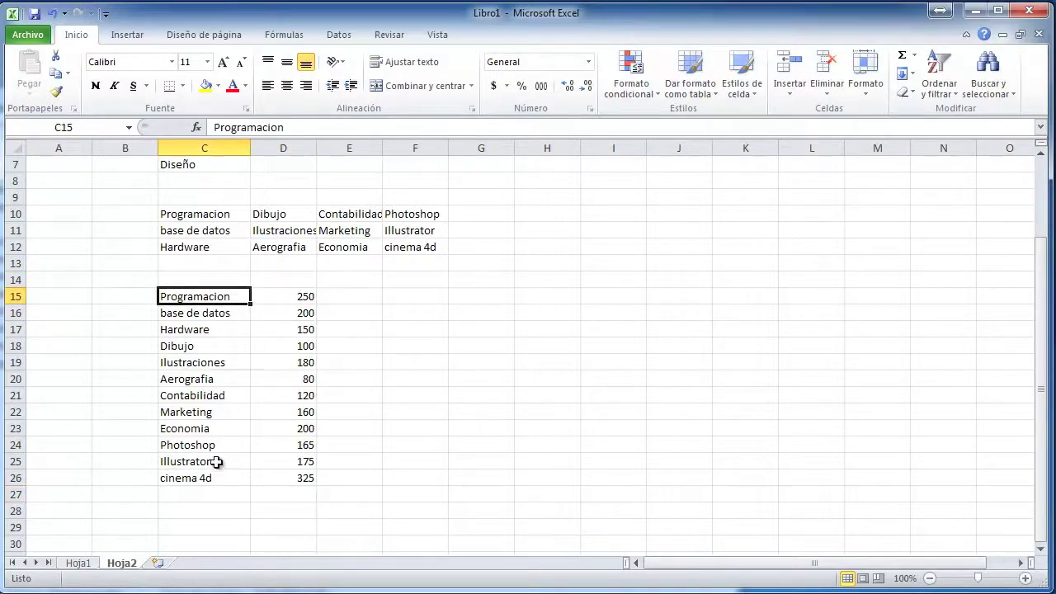
- Review the Programacion row on Hoja2, then start a formula in Hoja1's Costo cell C5
click(300, 296)
click(211, 301)
click(281, 296)
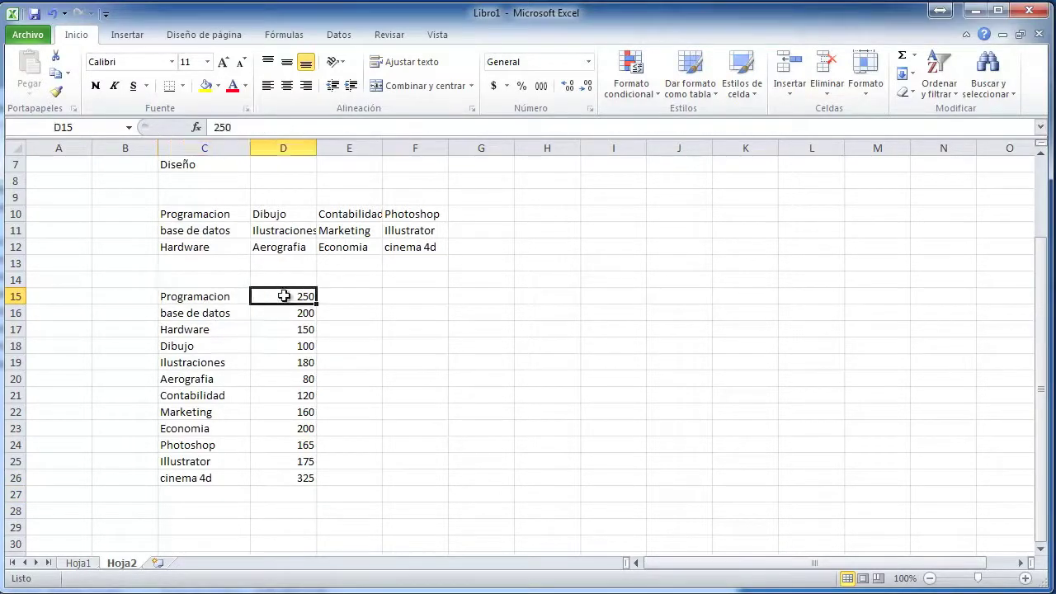
click(230, 297)
click(79, 565)
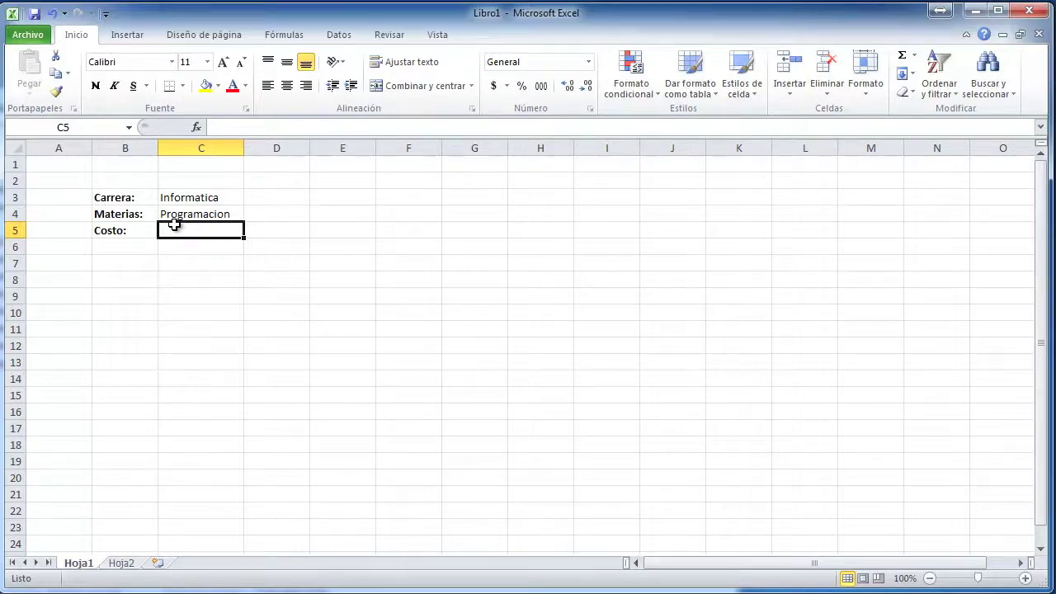
text(=bus)
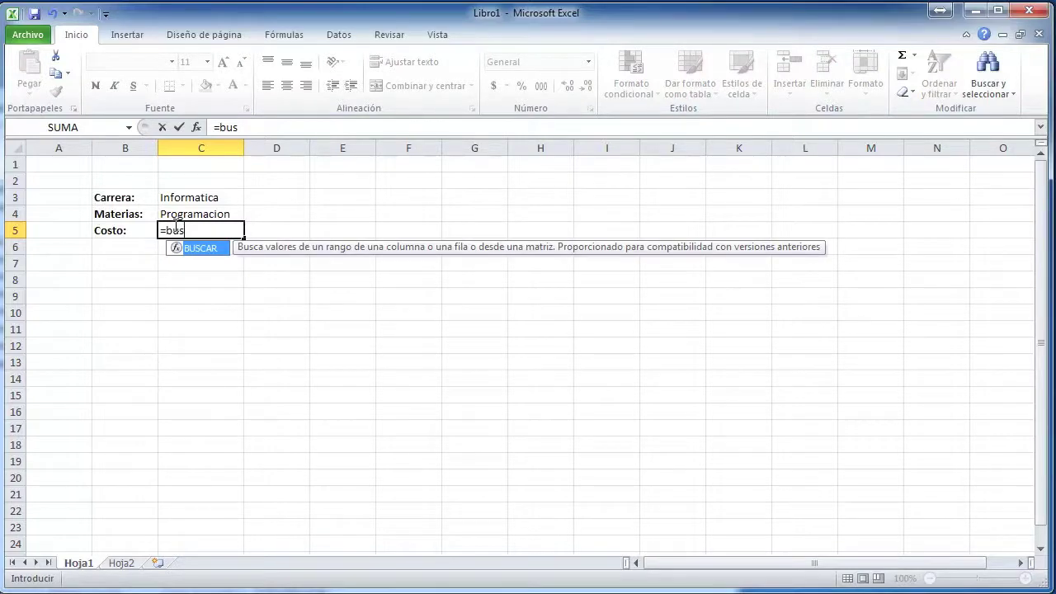
- Enter =CONSULTAV(C4;Hoja2!C15:D26;2;falso) in C5 so Costo shows 250 for Programacion
key(BackSpace)
key(BackSpace)
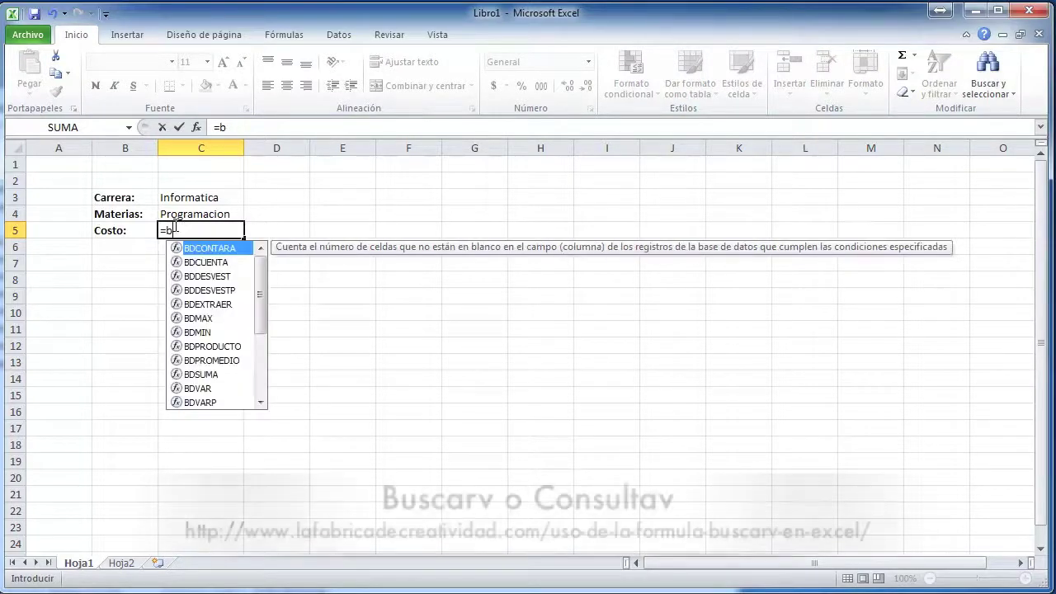
key(BackSpace)
text(cons)
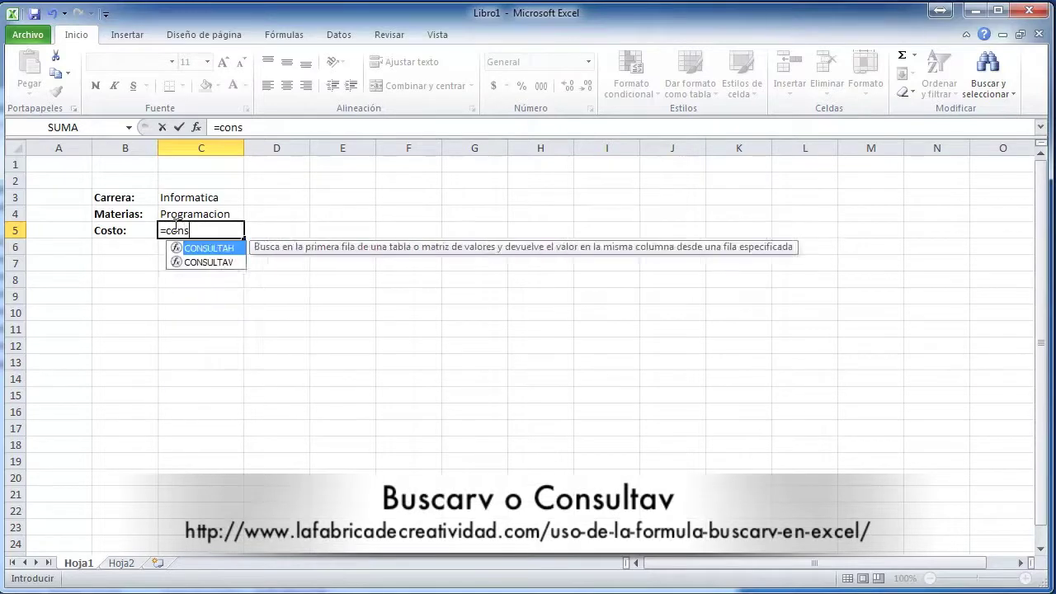
key(Down)
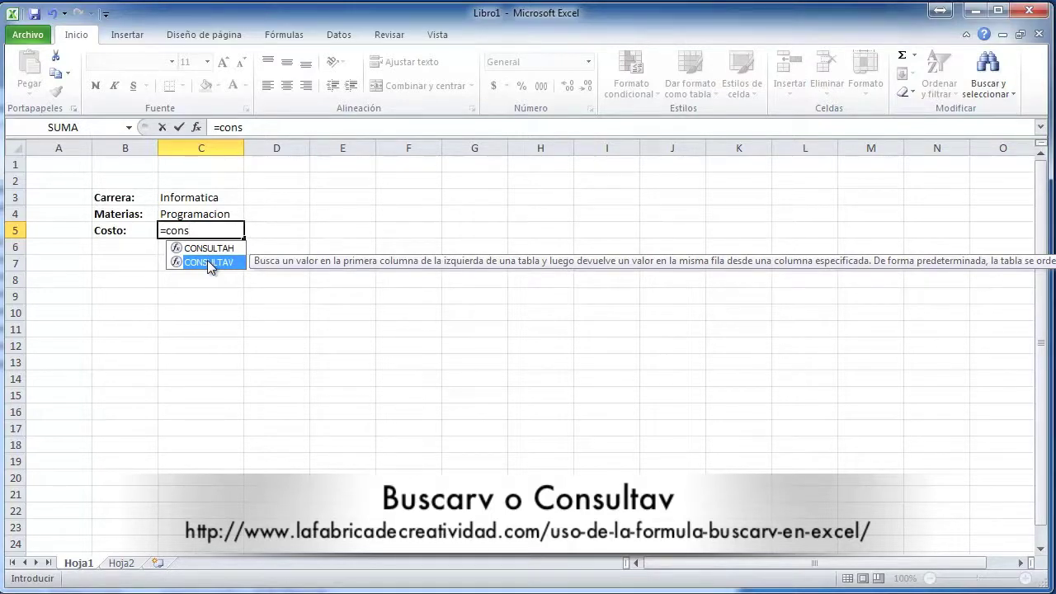
double_click(207, 262)
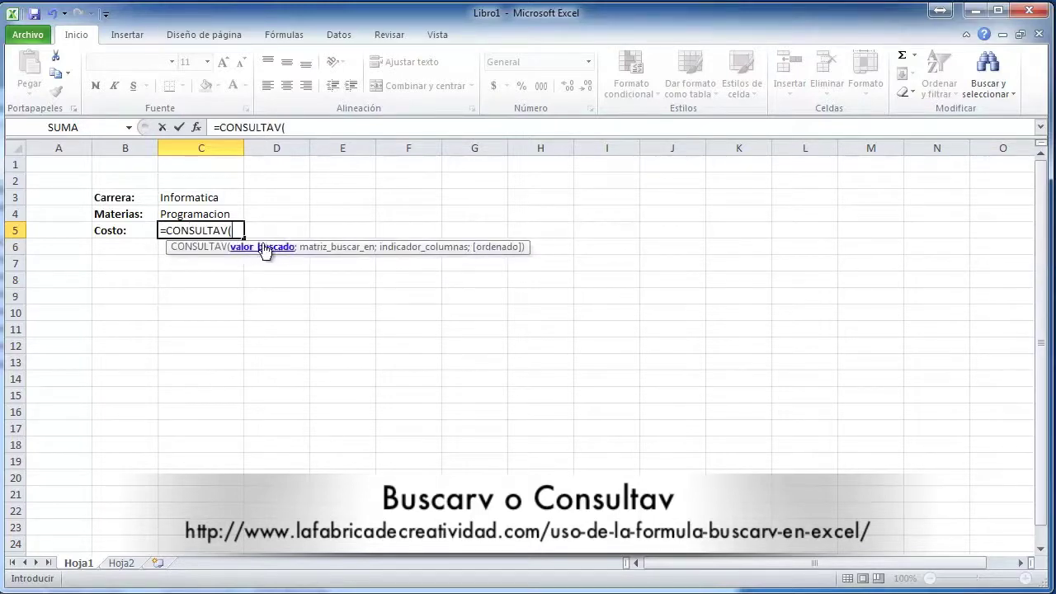
click(196, 215)
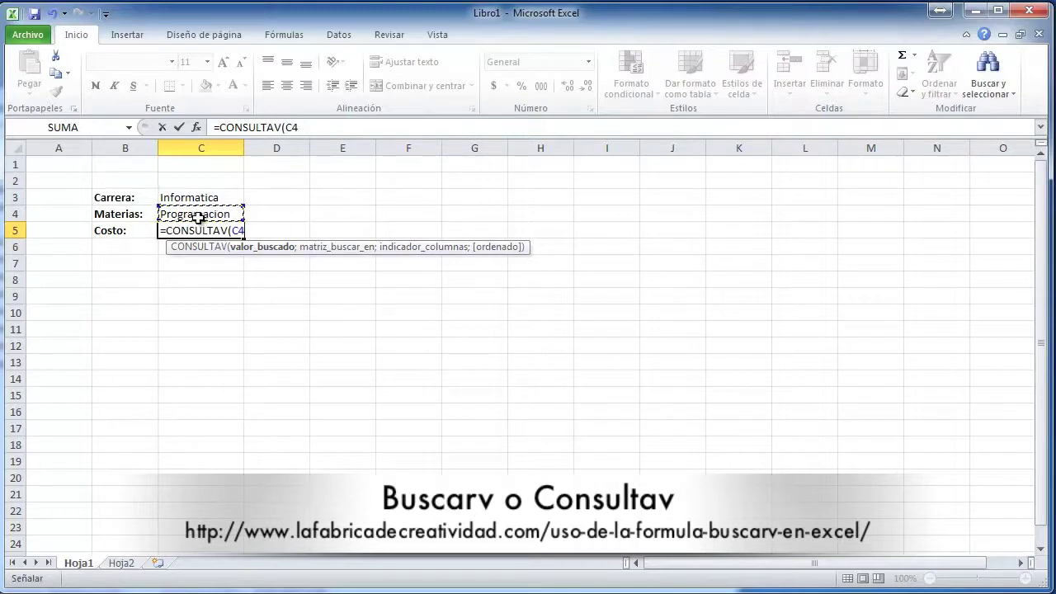
text(;)
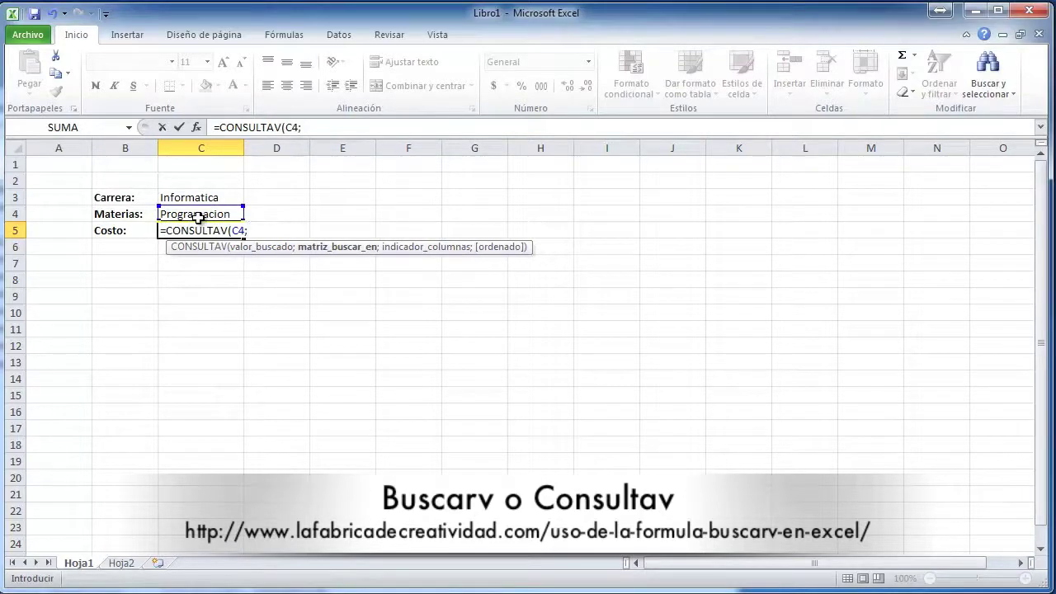
click(123, 564)
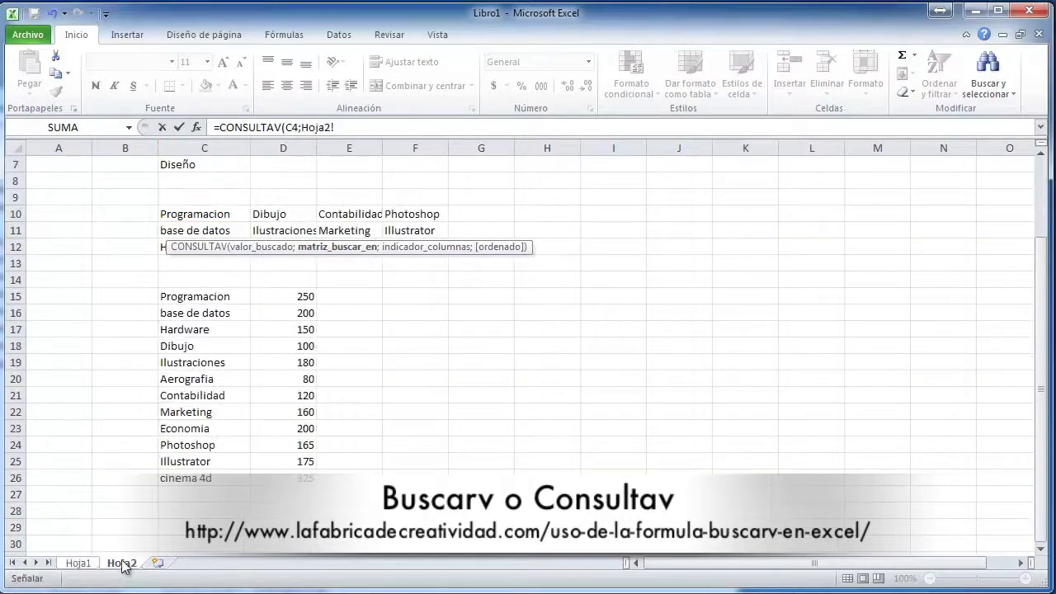
drag(198, 302, 302, 478)
text(;)
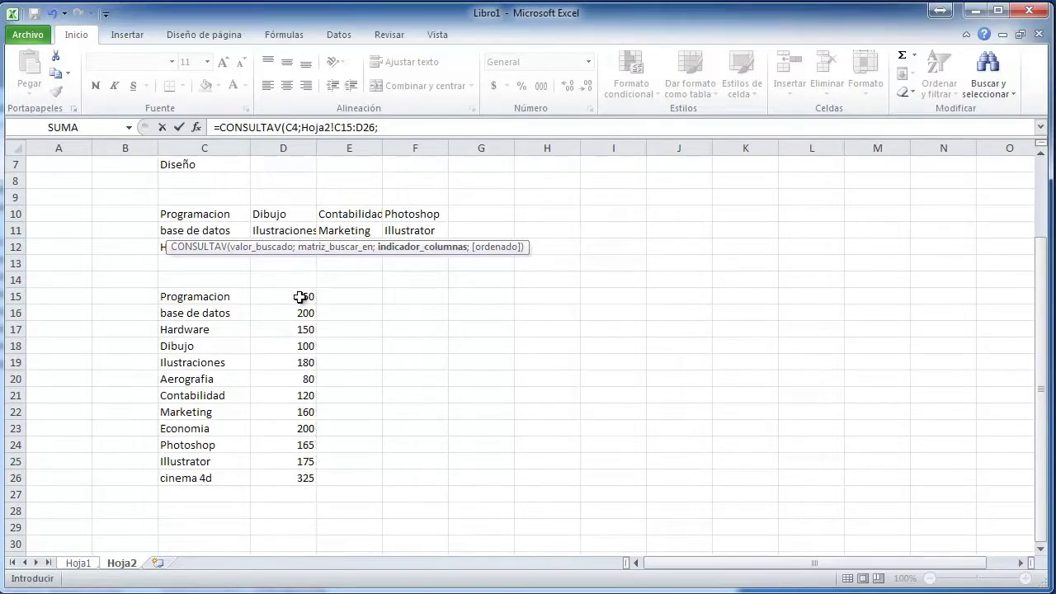
text(2)
text(;falso)
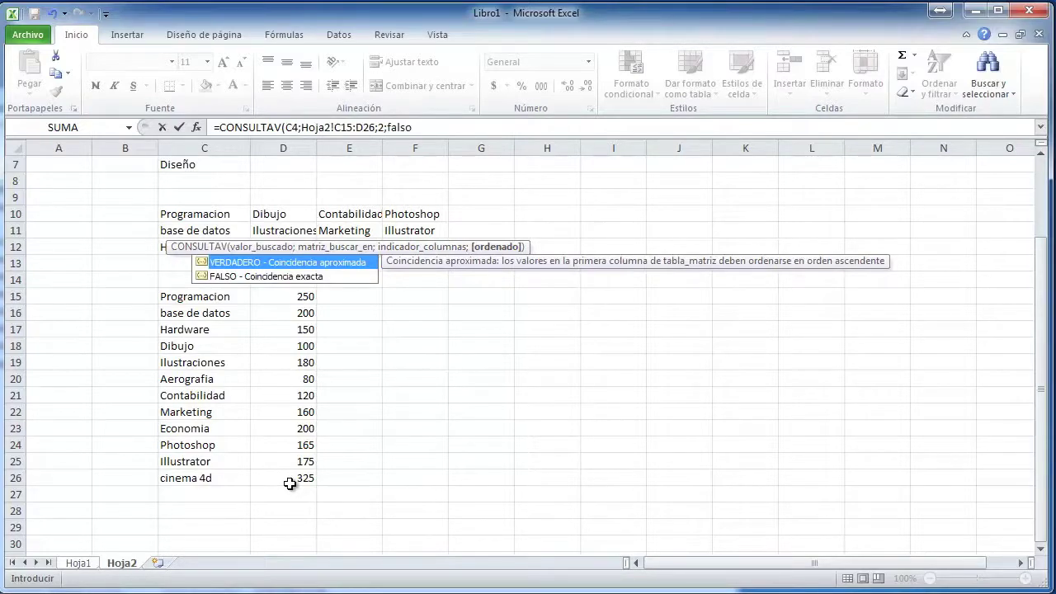
text())
key(ctrl+Return)
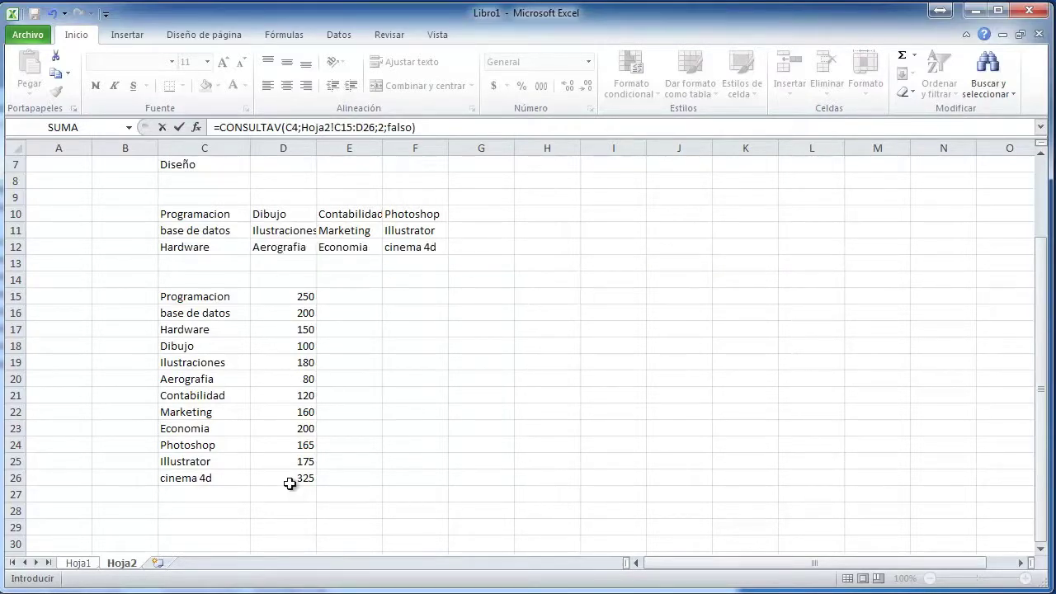
key(Return)
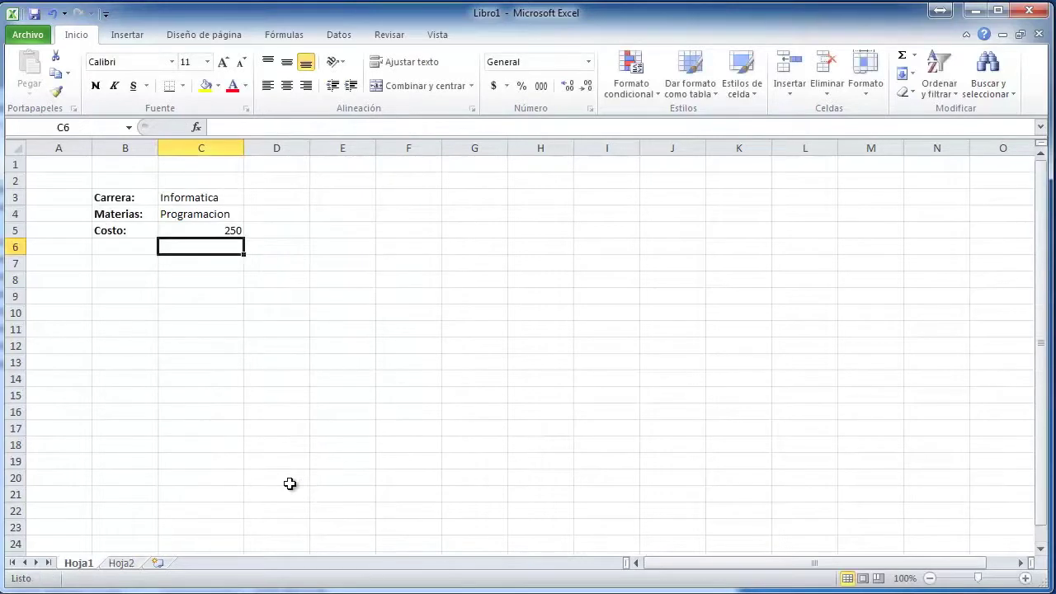
- Check the Costo formula and the Hoja2 source lists, then return to Hoja1
click(220, 232)
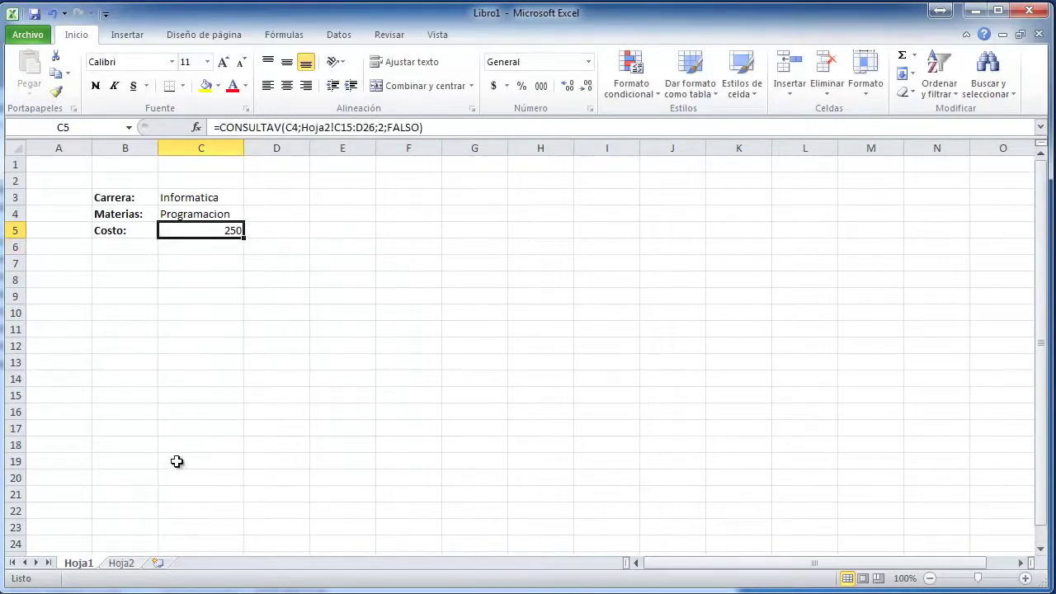
click(126, 562)
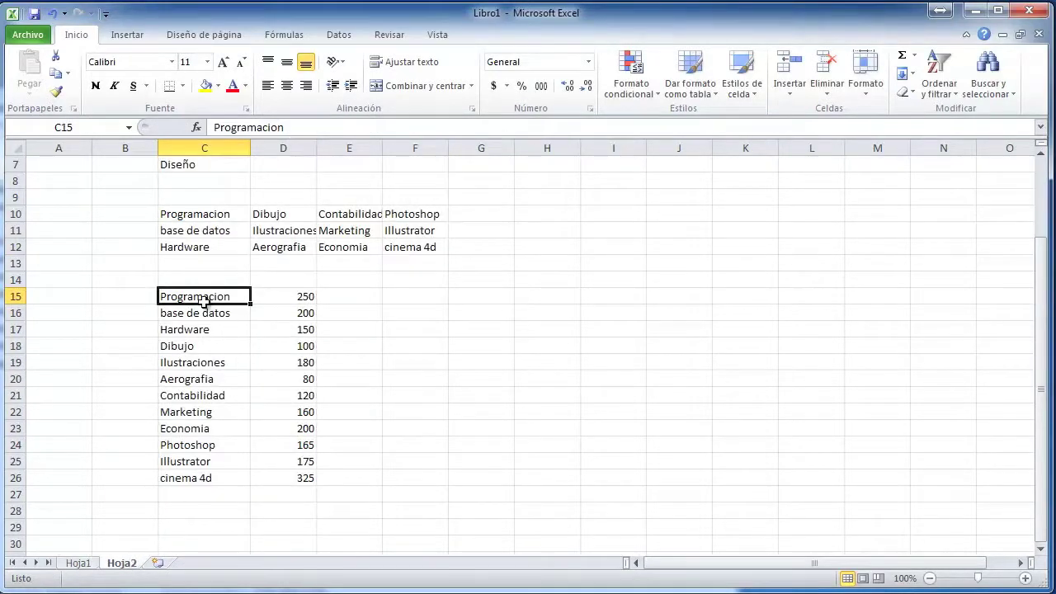
scroll(203, 278, up, 2)
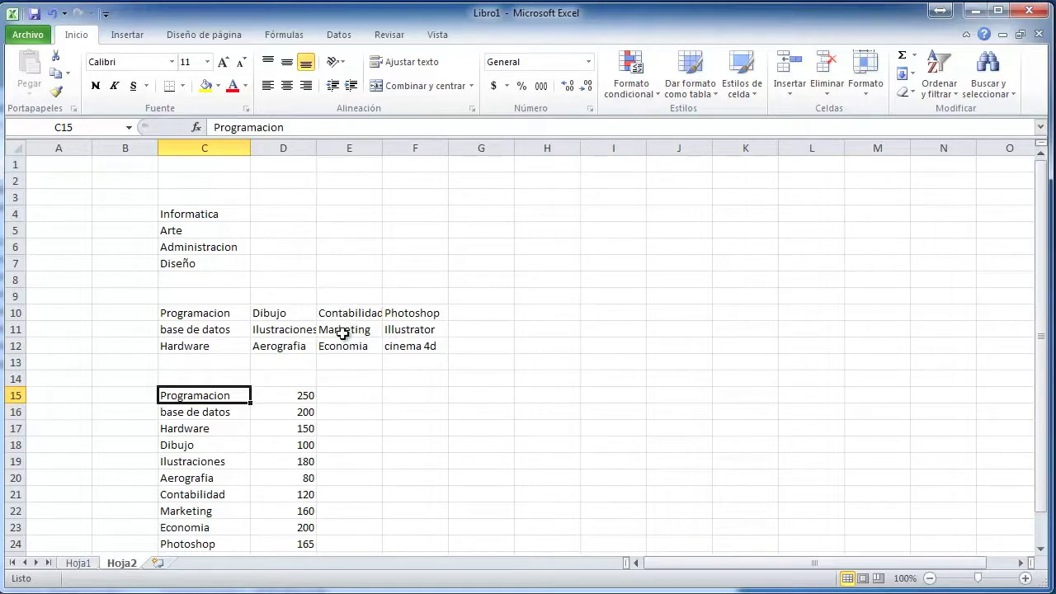
click(91, 564)
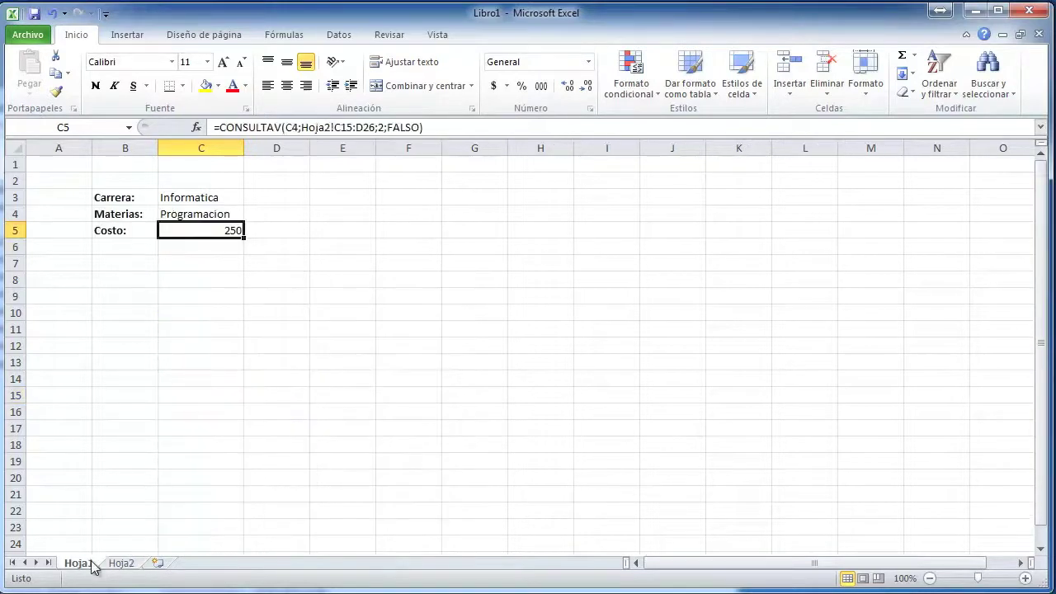
- Pick Administracion as Carrera and Contabilidad as Materias from the dropdowns
click(213, 201)
click(251, 201)
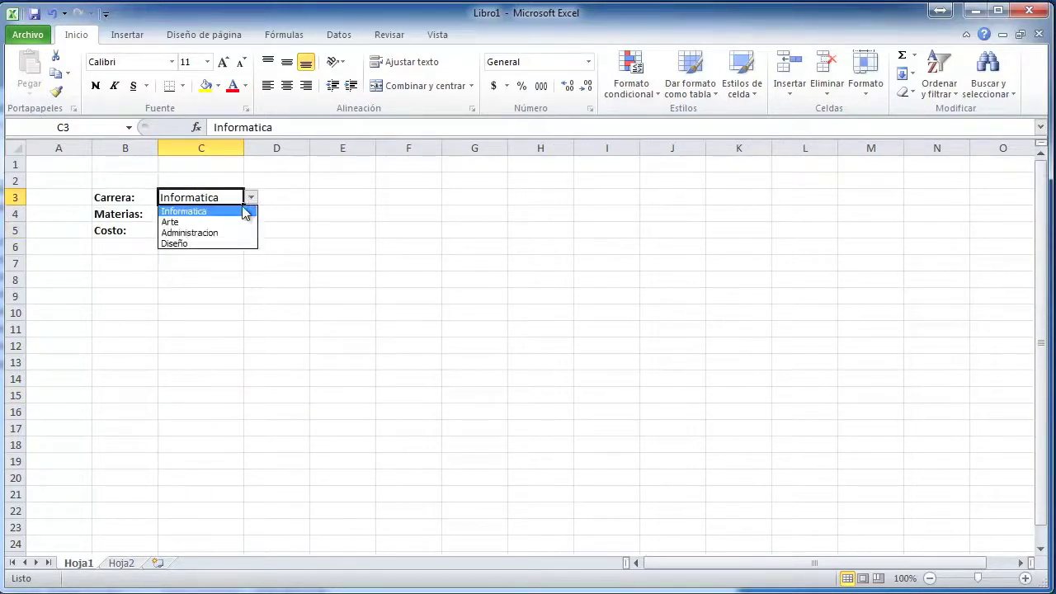
click(236, 233)
click(208, 214)
click(251, 216)
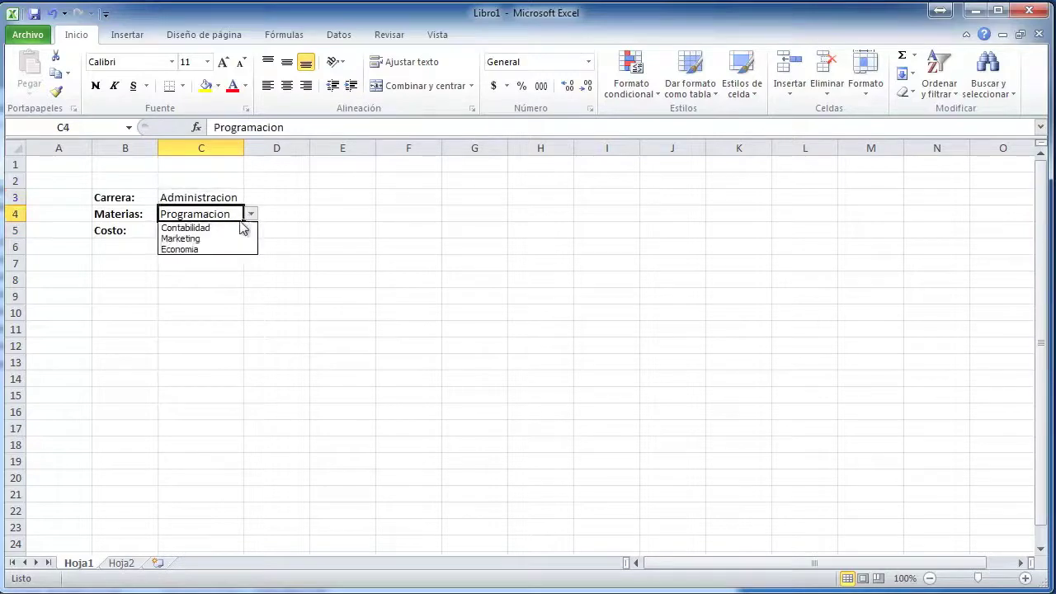
click(224, 229)
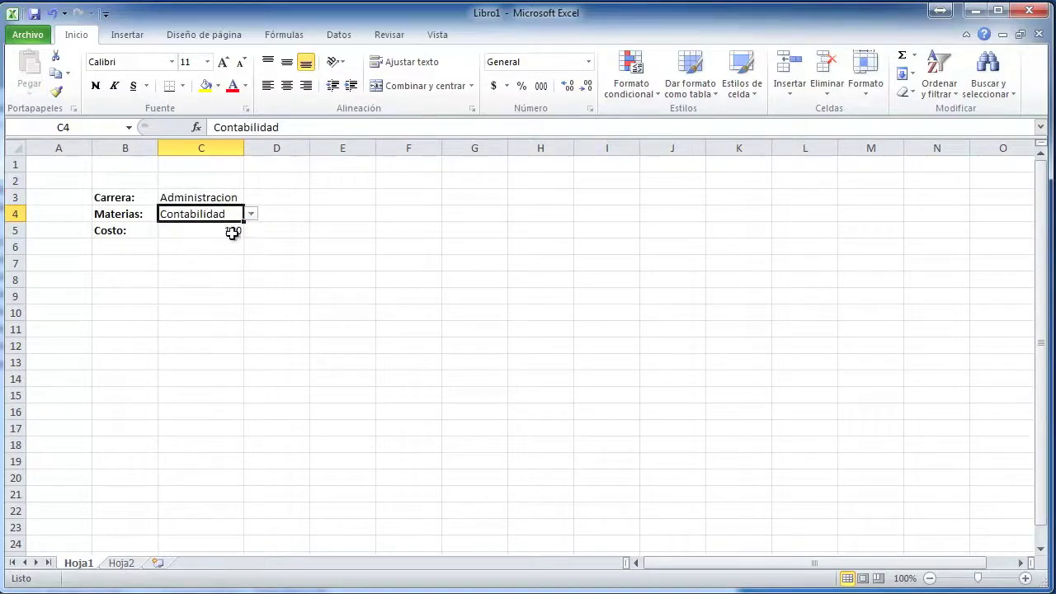
- Pick Arte as Carrera and Aerografia as Materias, updating Costo to 80
click(224, 198)
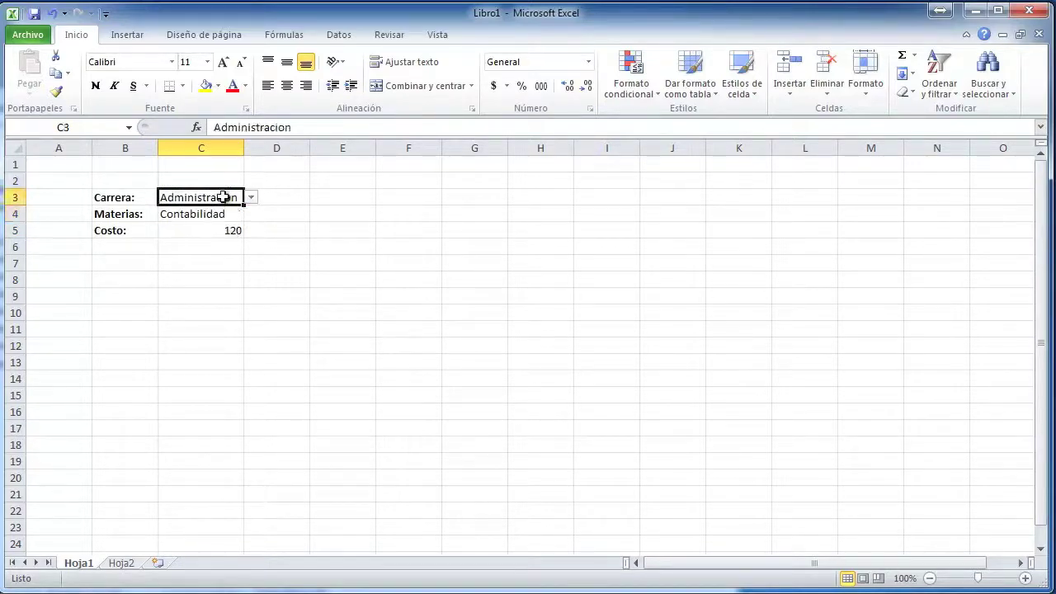
click(250, 197)
click(224, 221)
click(221, 215)
click(251, 214)
click(225, 248)
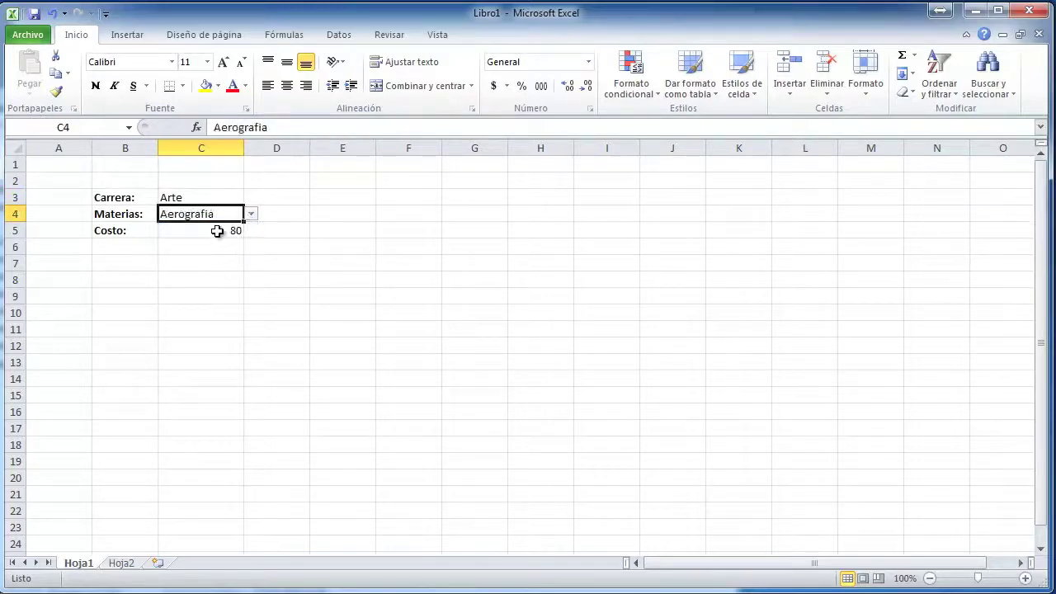